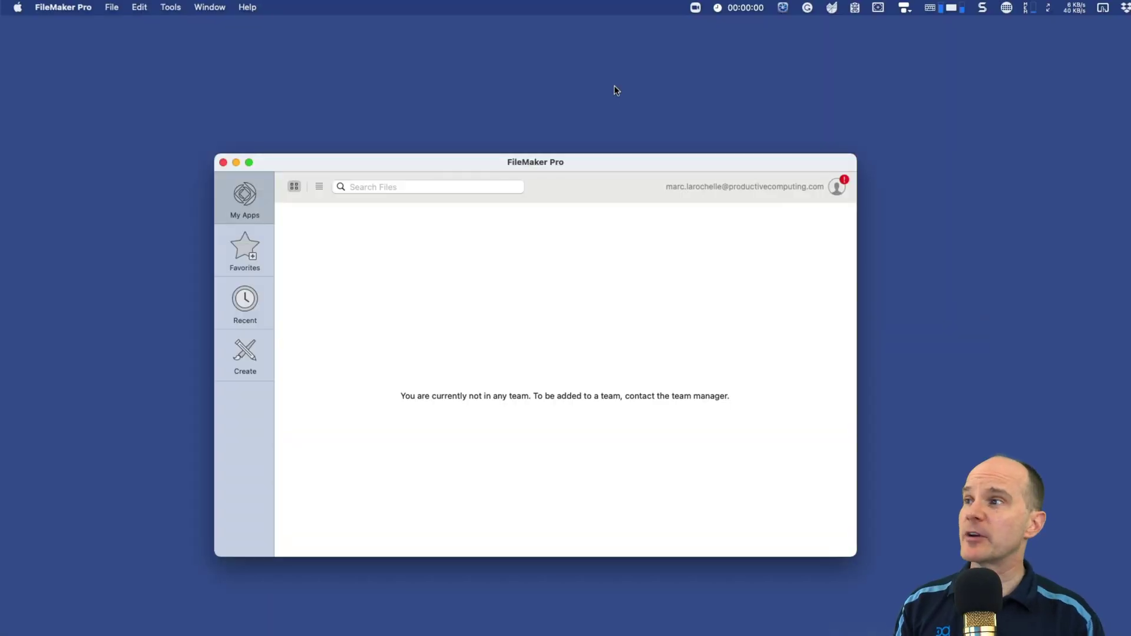
Step: Create a blank FileMaker file named WebTest and dismiss the Manage Database field setup
click(112, 7)
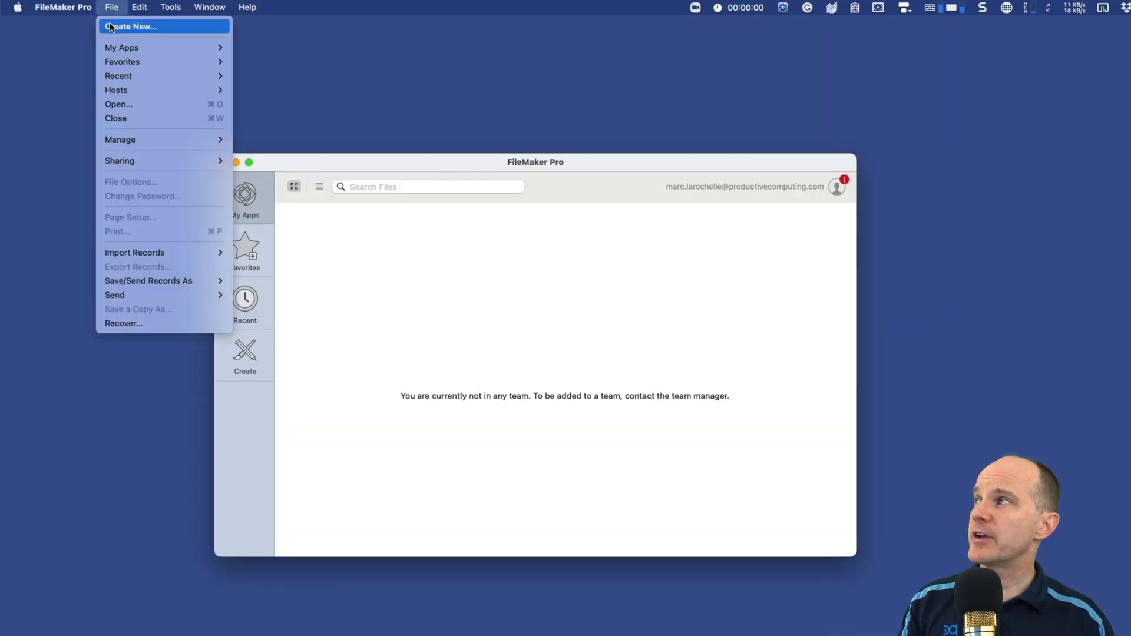
click(111, 27)
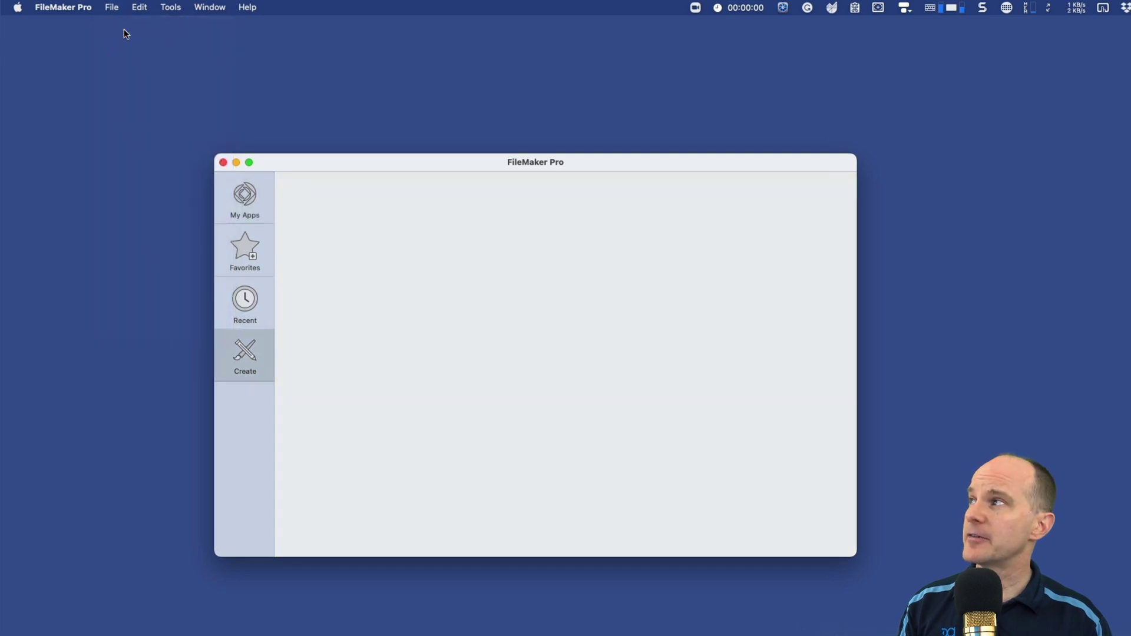
click(452, 310)
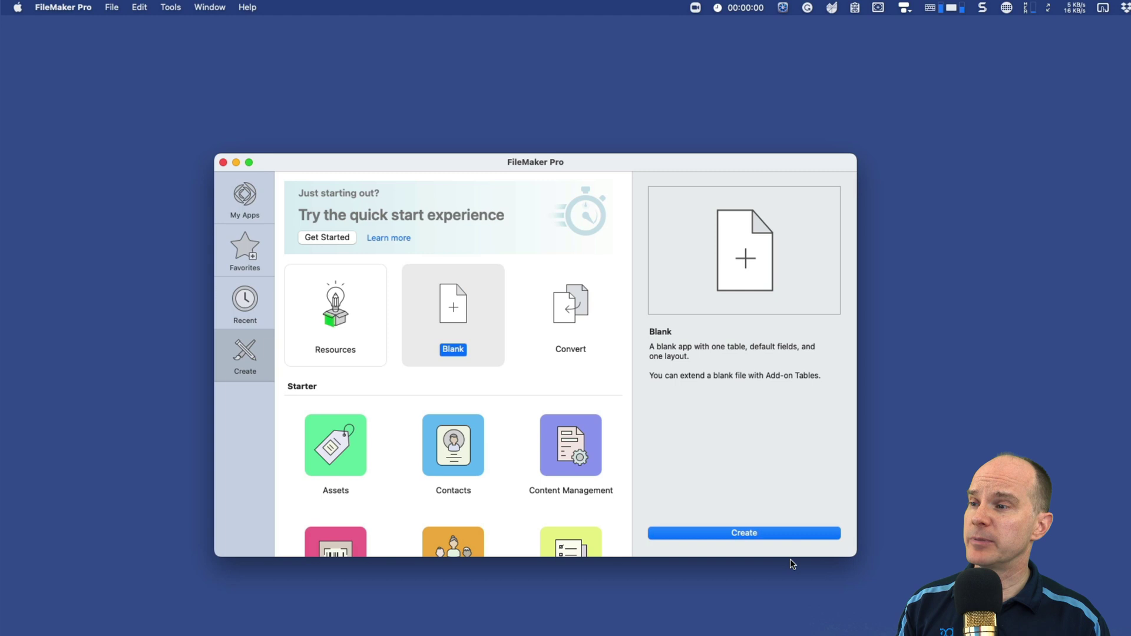
click(775, 533)
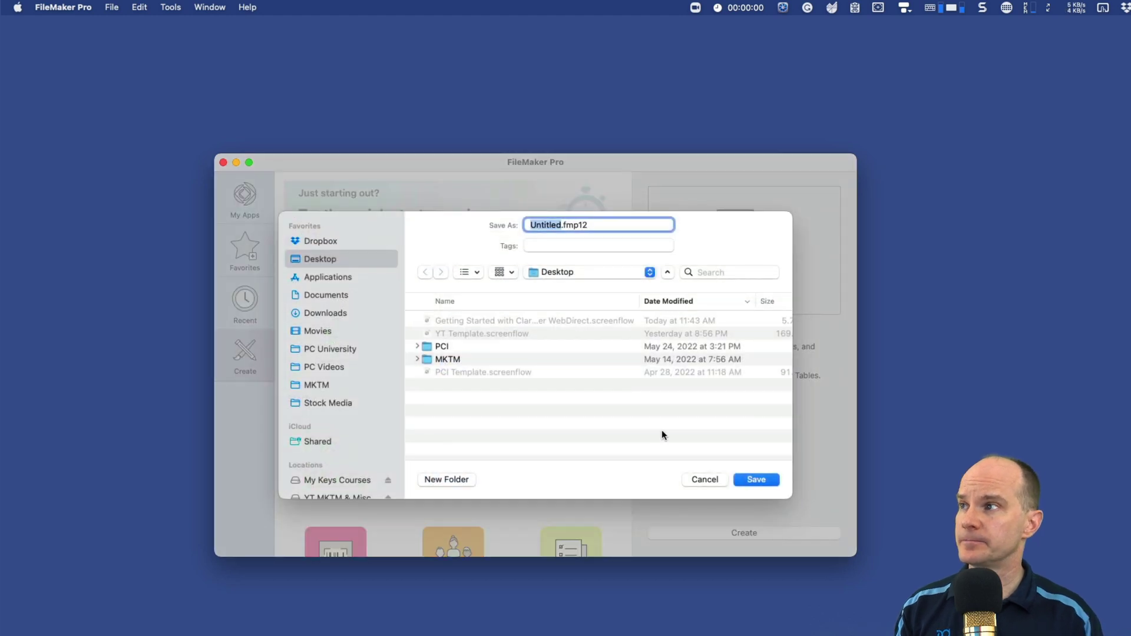
text(WebTest)
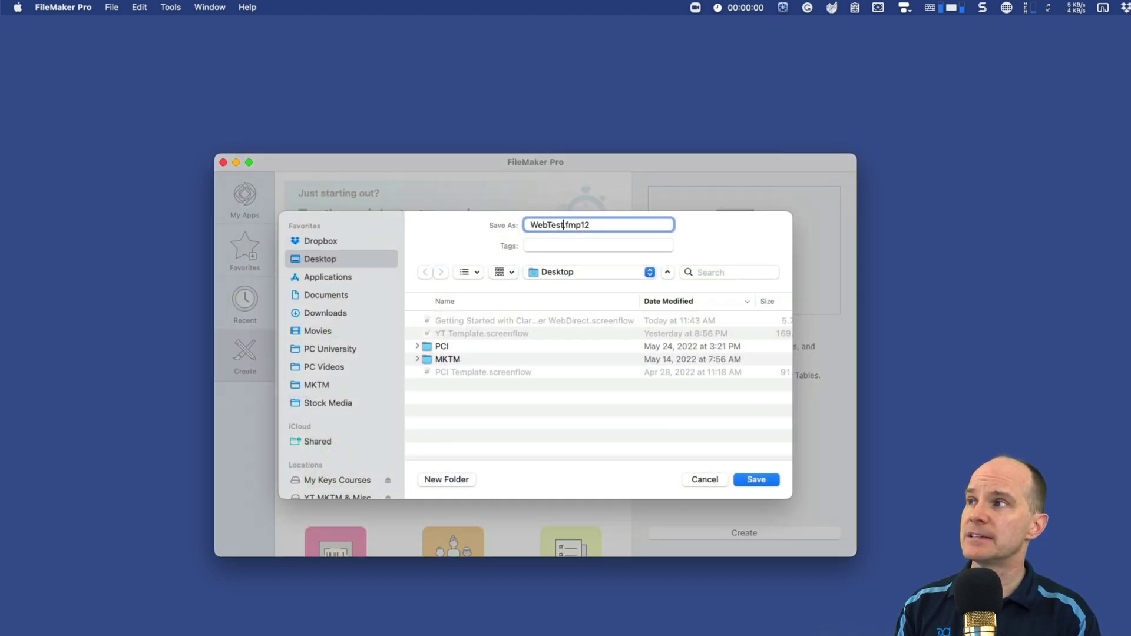
key(Return)
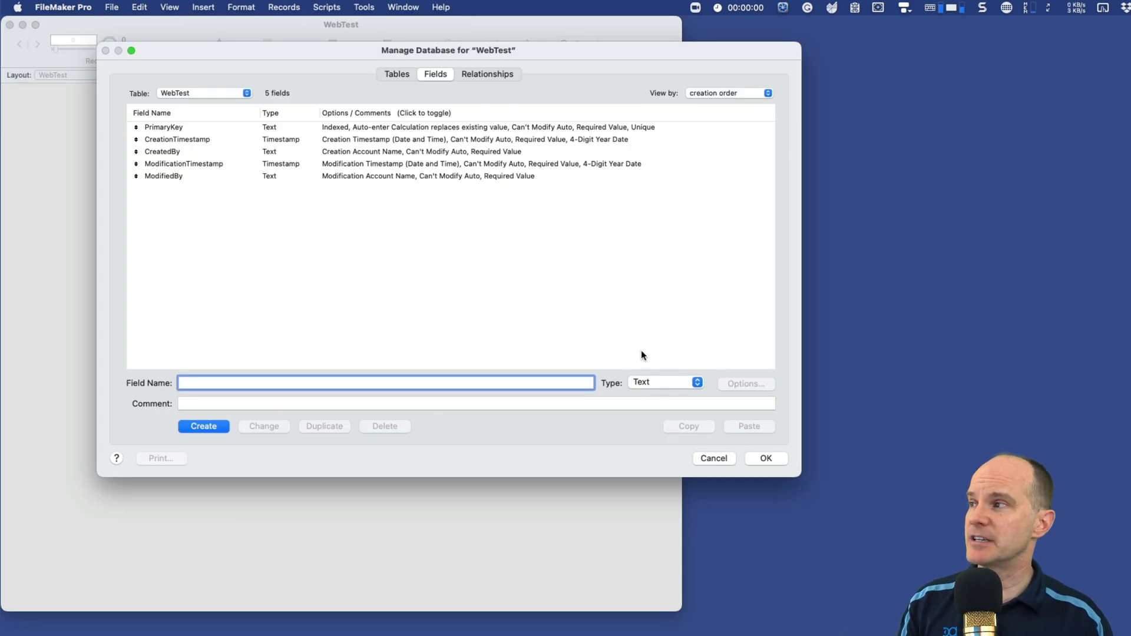
click(770, 461)
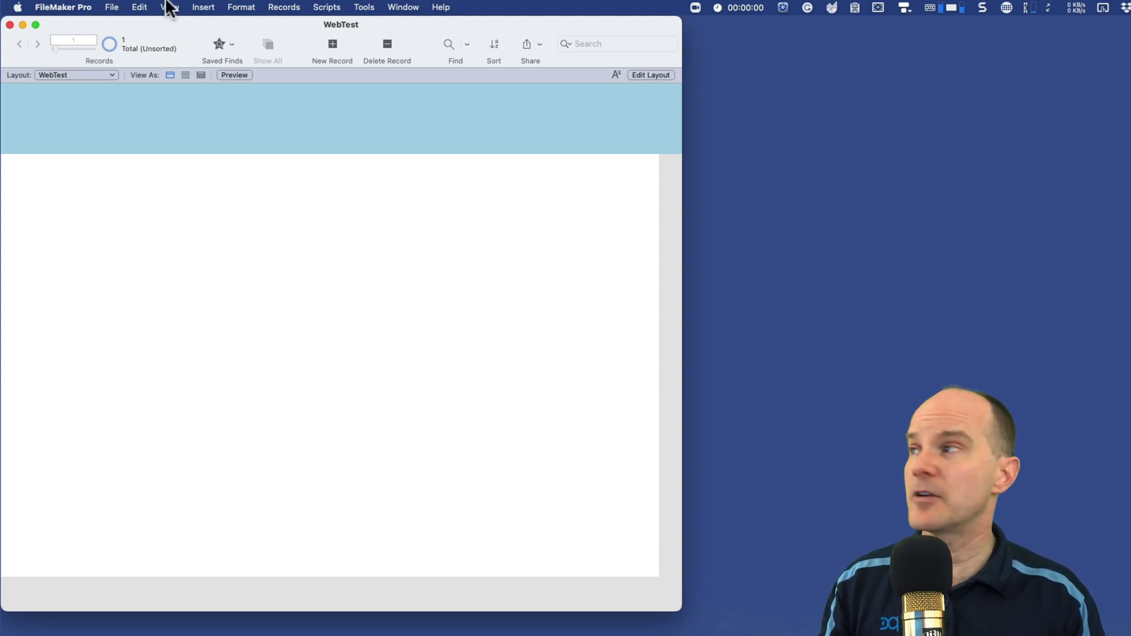
Step: Open WebTest's Manage Security settings and show the Admin account's details
click(112, 7)
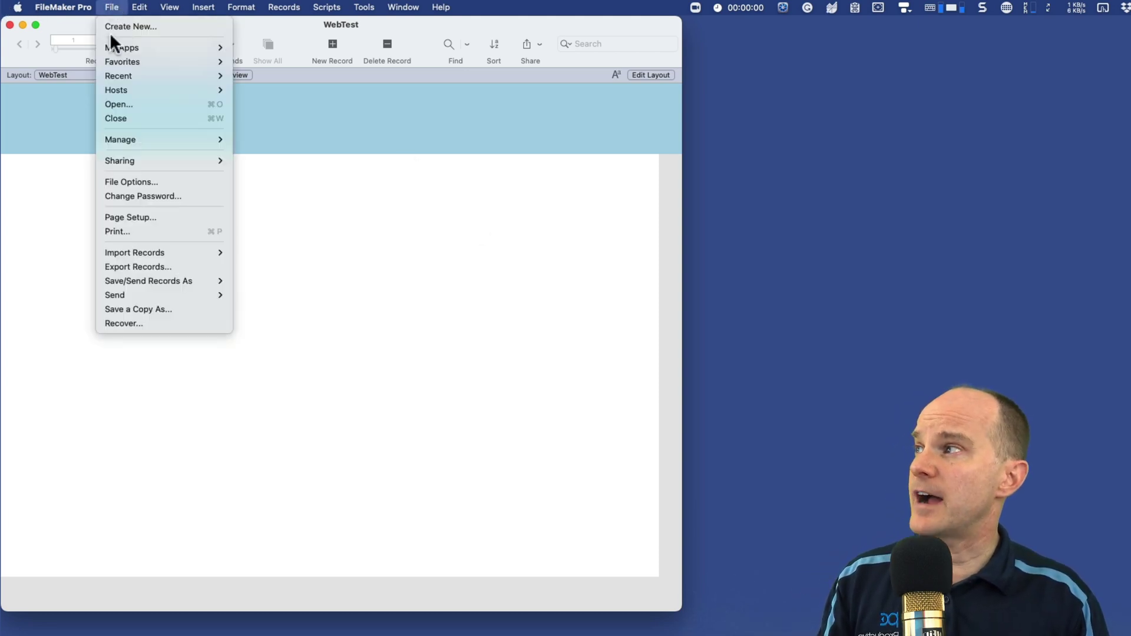
mouse_move(104, 137)
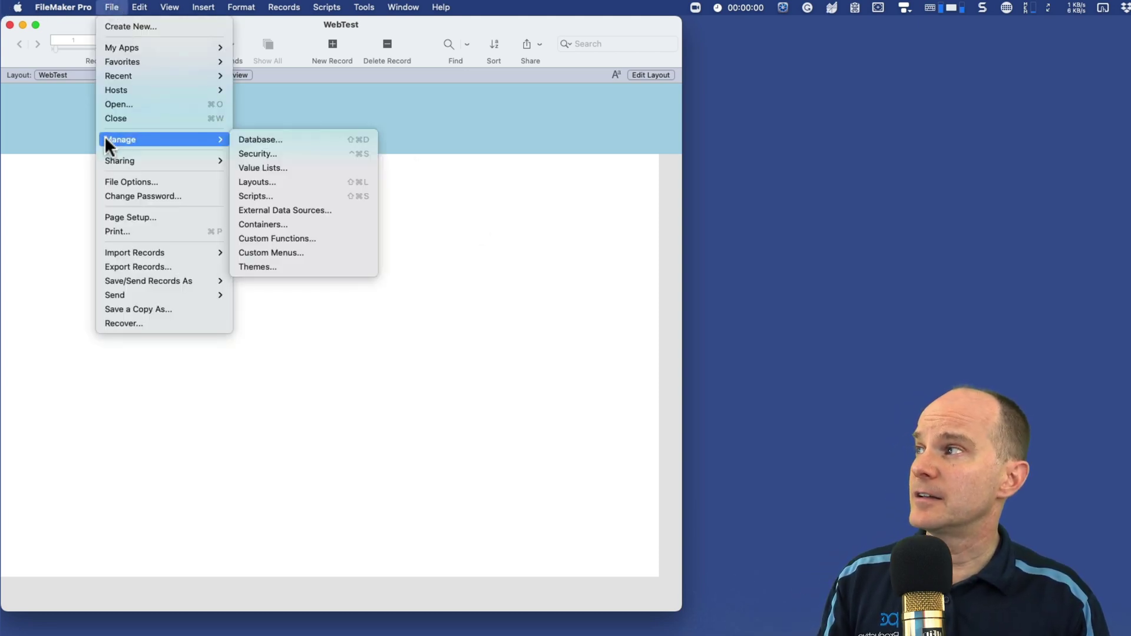
click(283, 154)
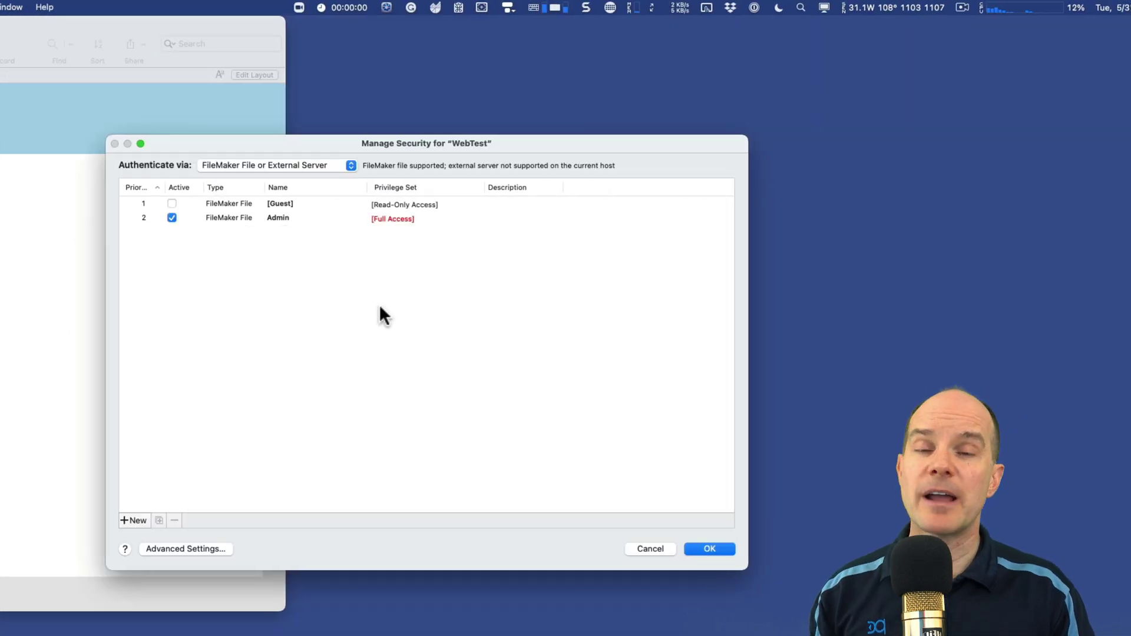
click(202, 203)
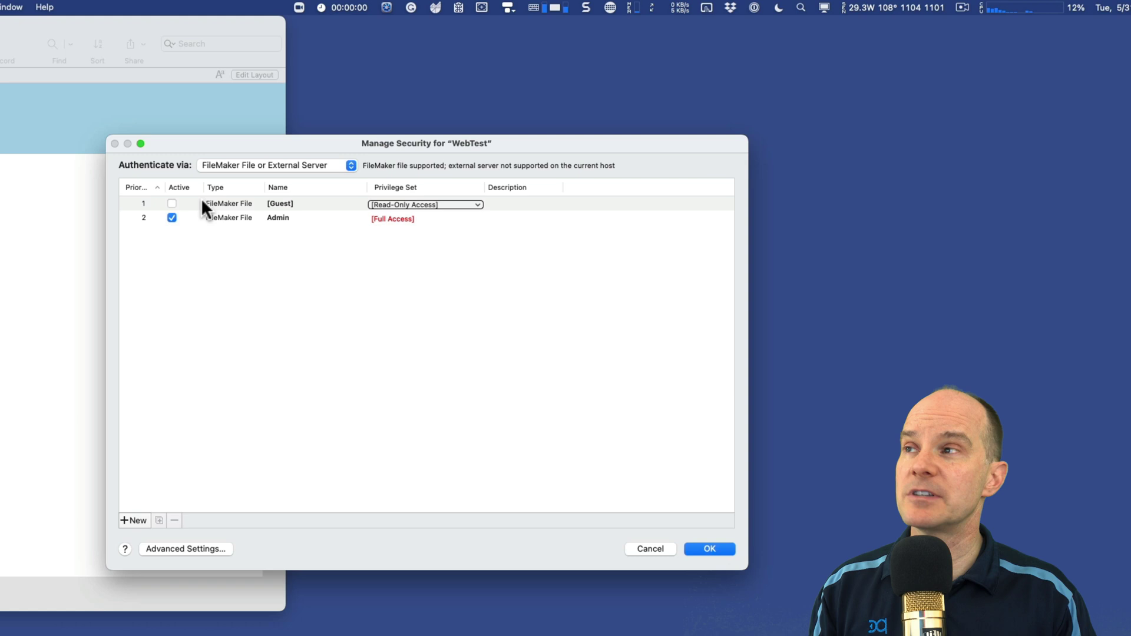
click(167, 215)
click(287, 238)
click(299, 218)
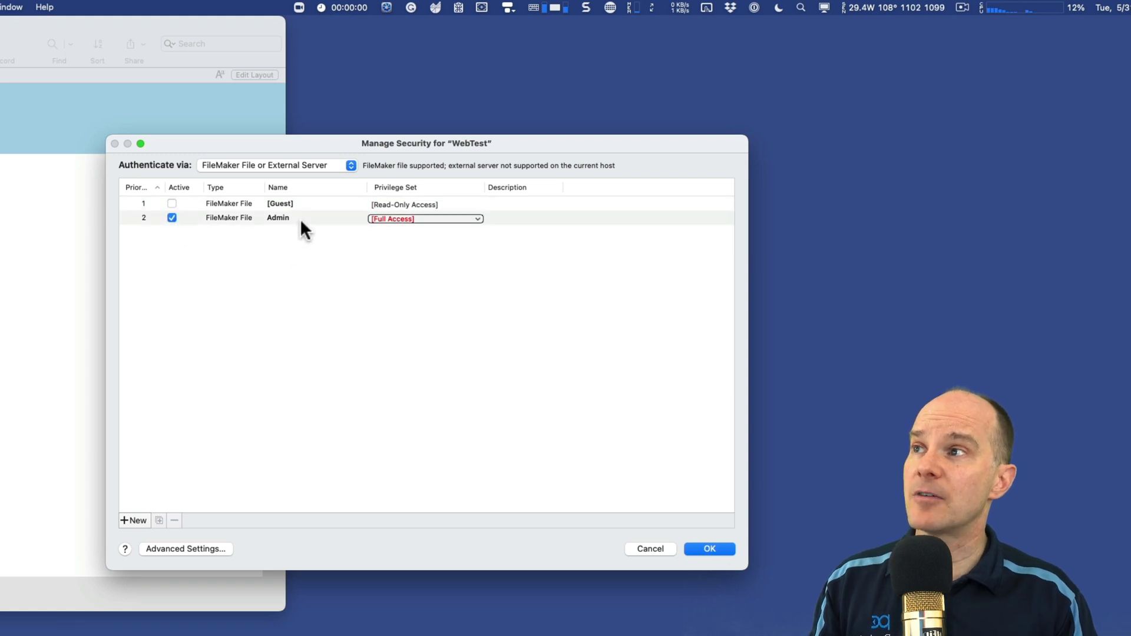
click(418, 235)
click(415, 218)
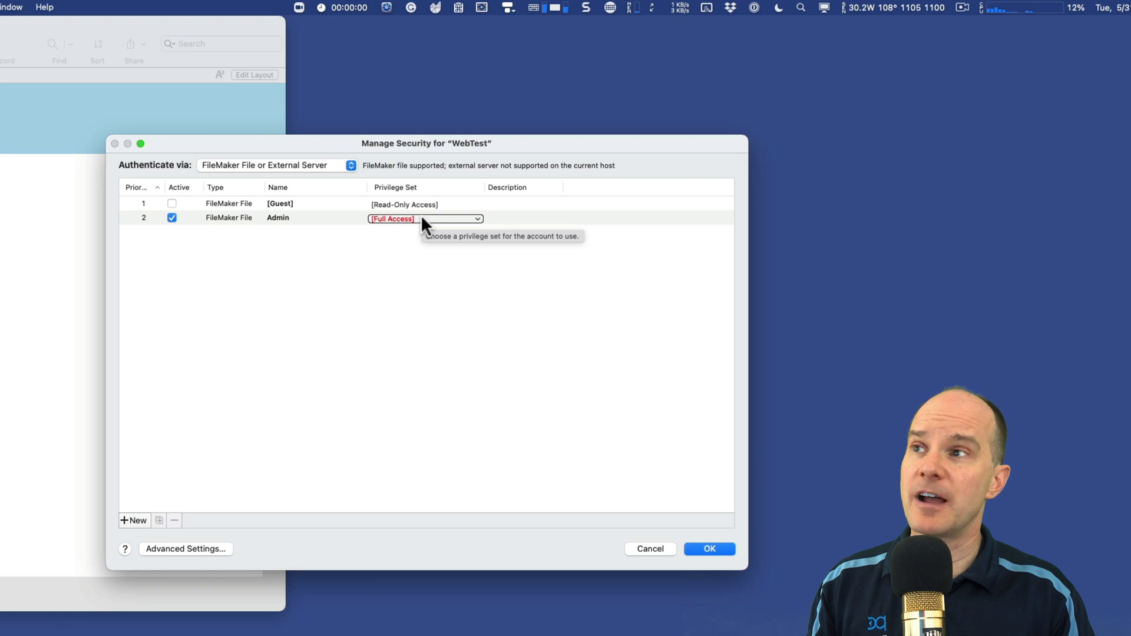
click(298, 218)
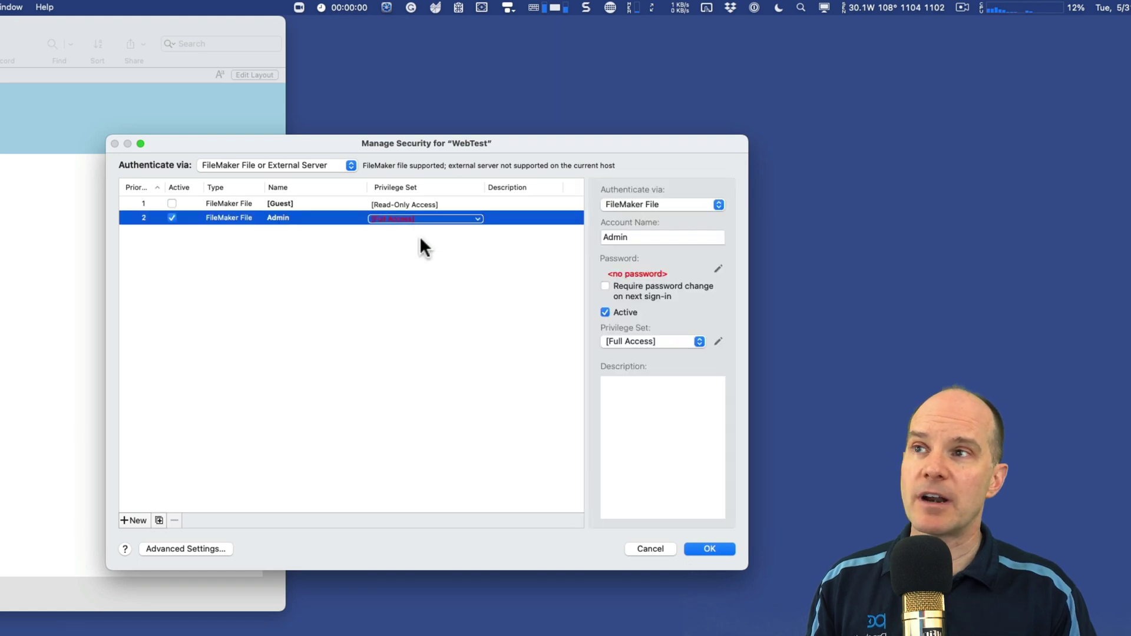
Step: Give the Admin account a new password, entered and confirmed
click(718, 268)
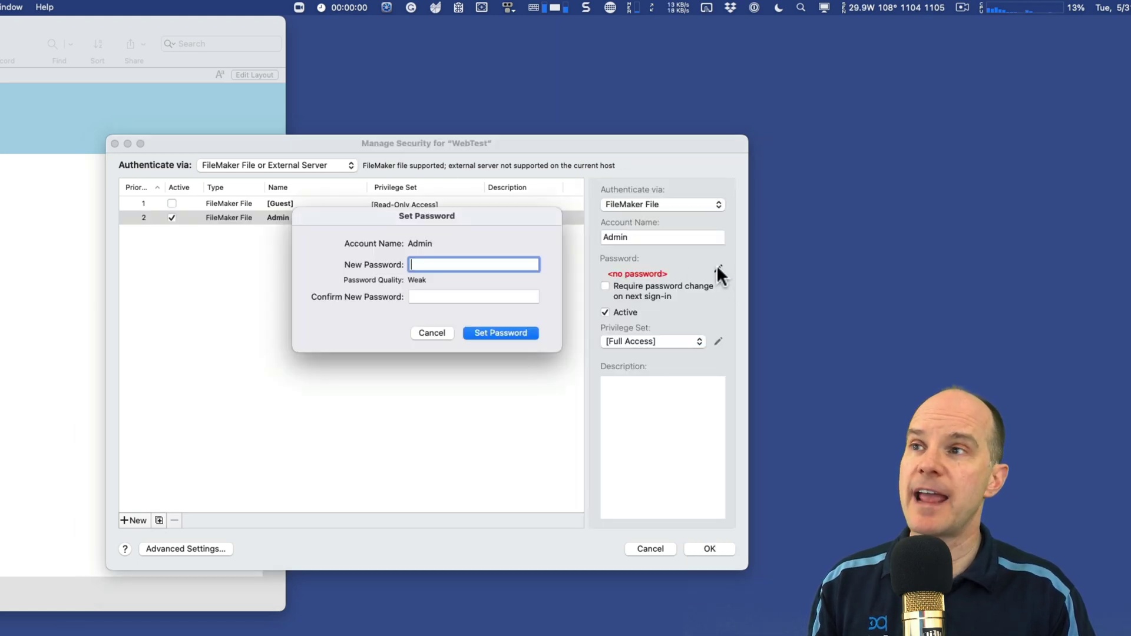
text(secret)
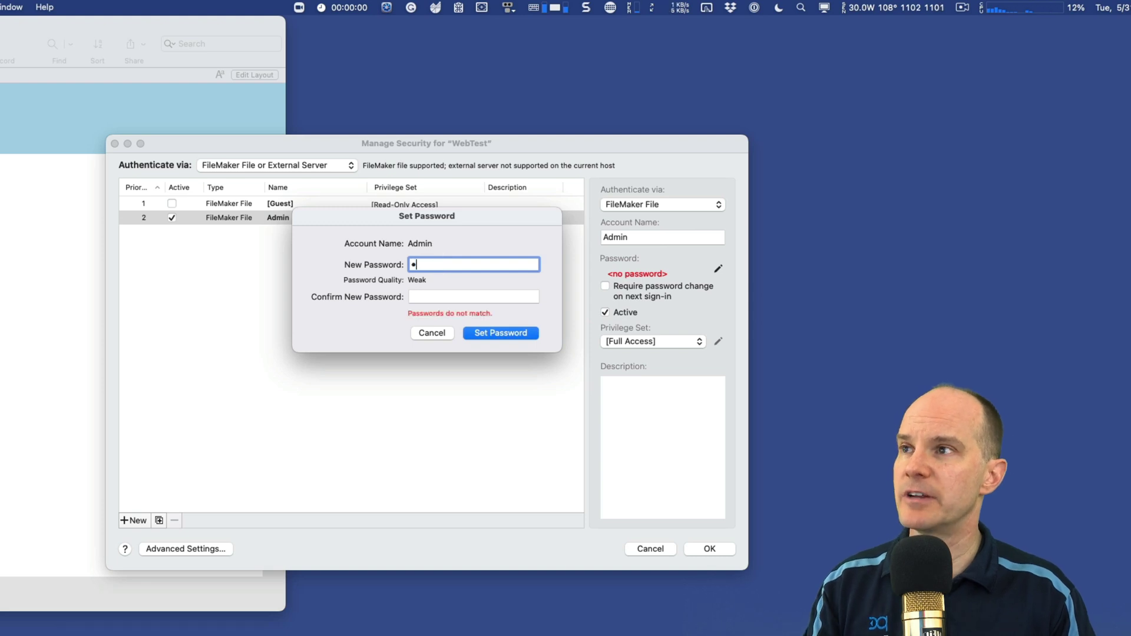
click(443, 296)
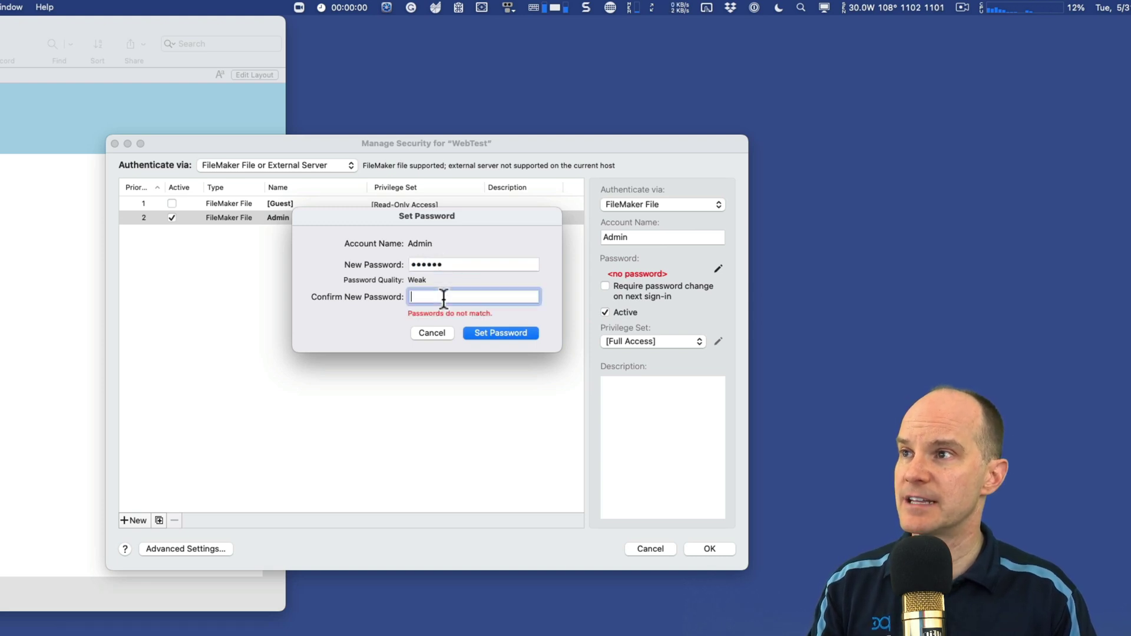
text(secret)
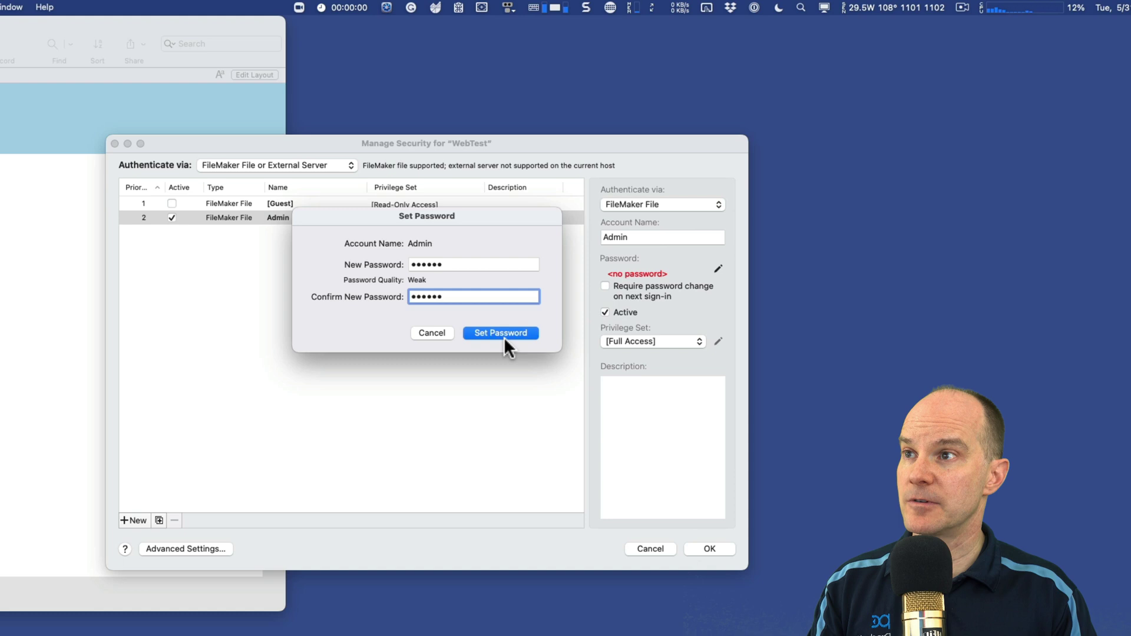
click(504, 334)
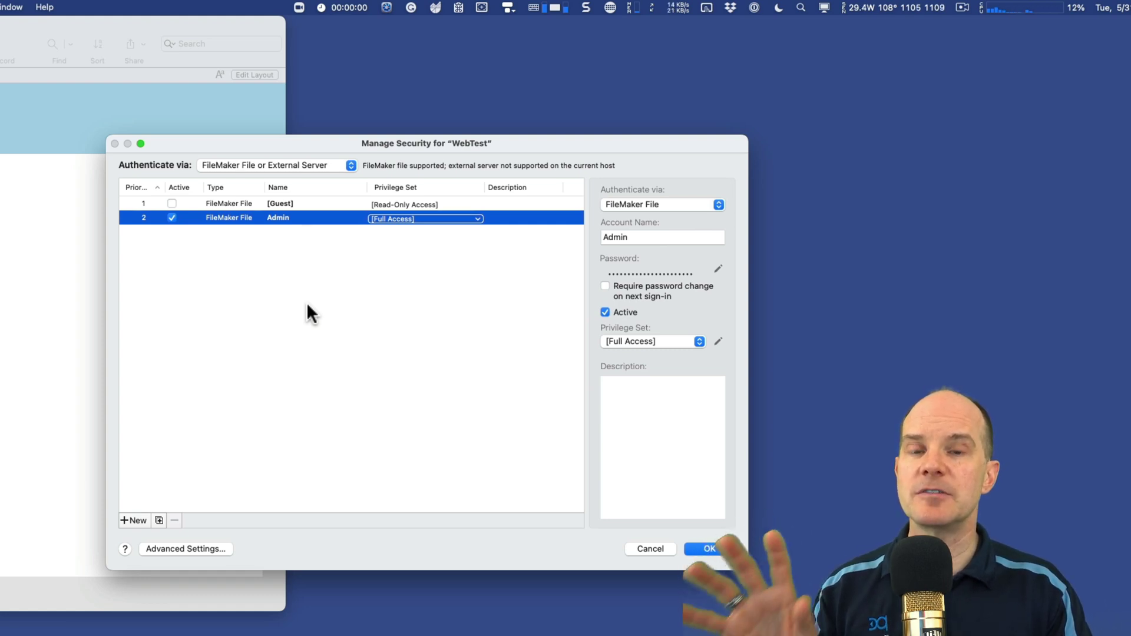
Step: Add a new account named Web and set its password
click(130, 520)
click(295, 232)
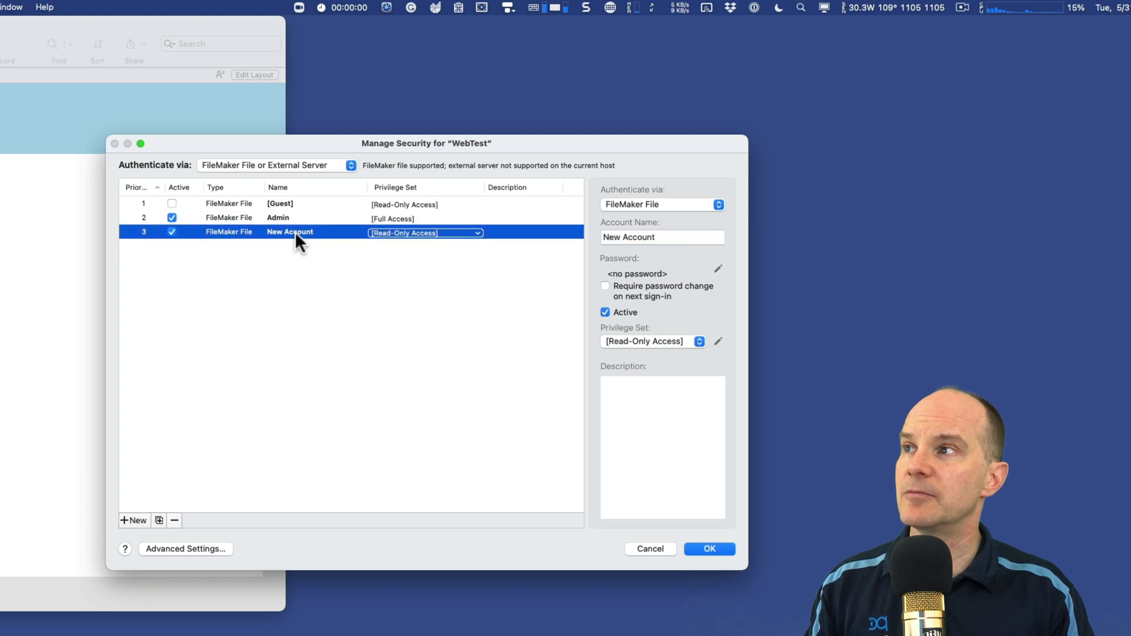
click(679, 237)
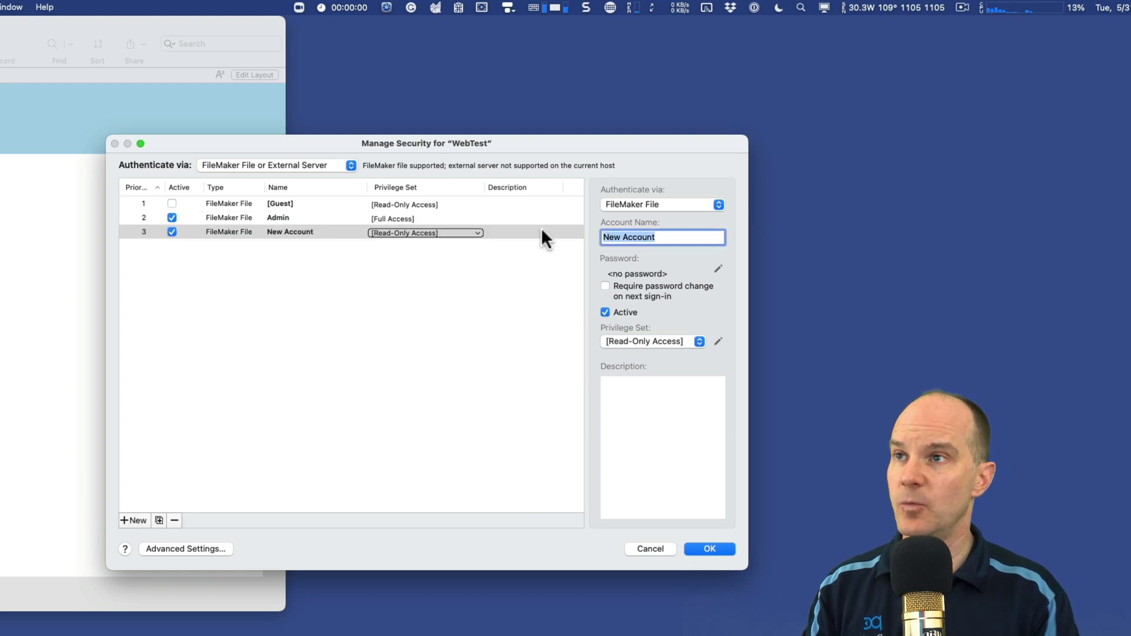
text(Web)
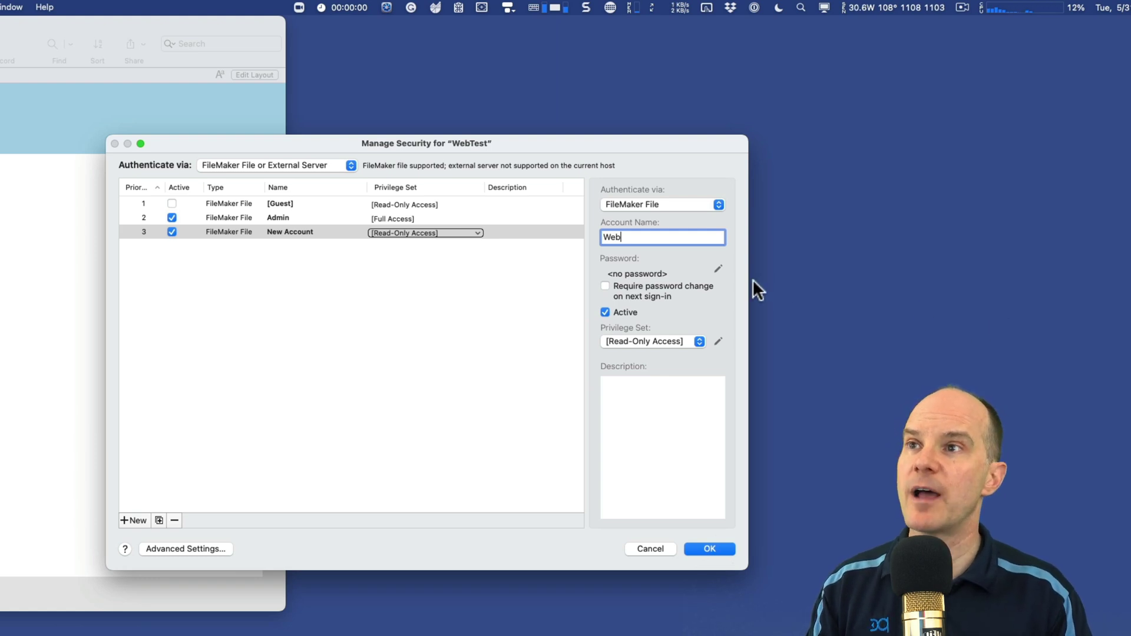
click(718, 267)
text(••••••)
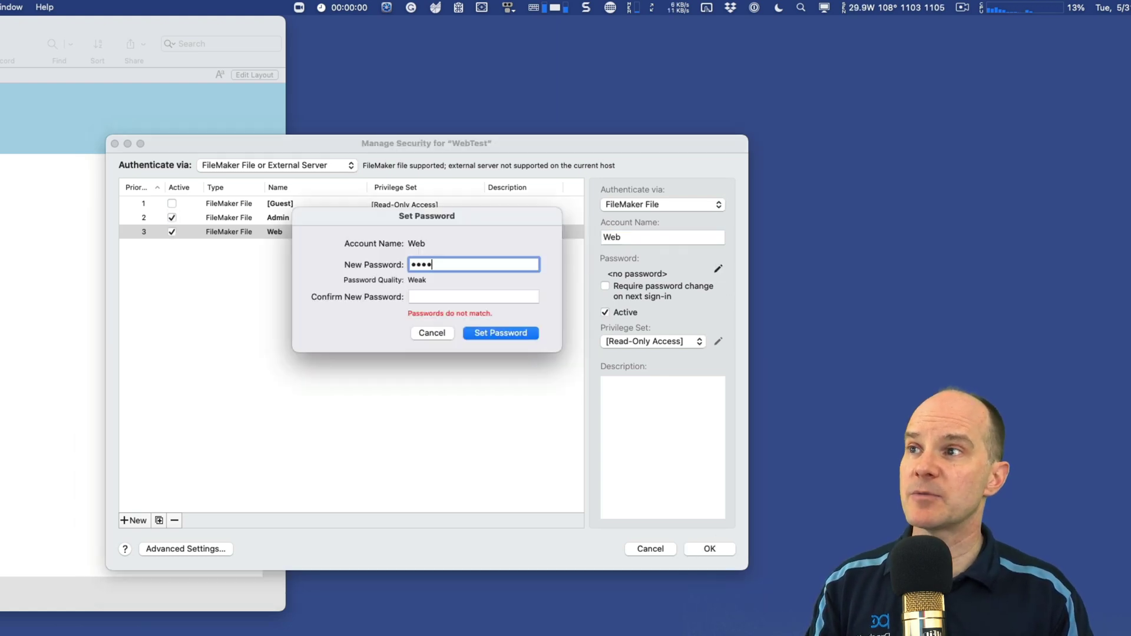
key(BackSpace)
key(BackSpace)
key(BackSpace)
key(BackSpace)
key(BackSpace)
key(BackSpace)
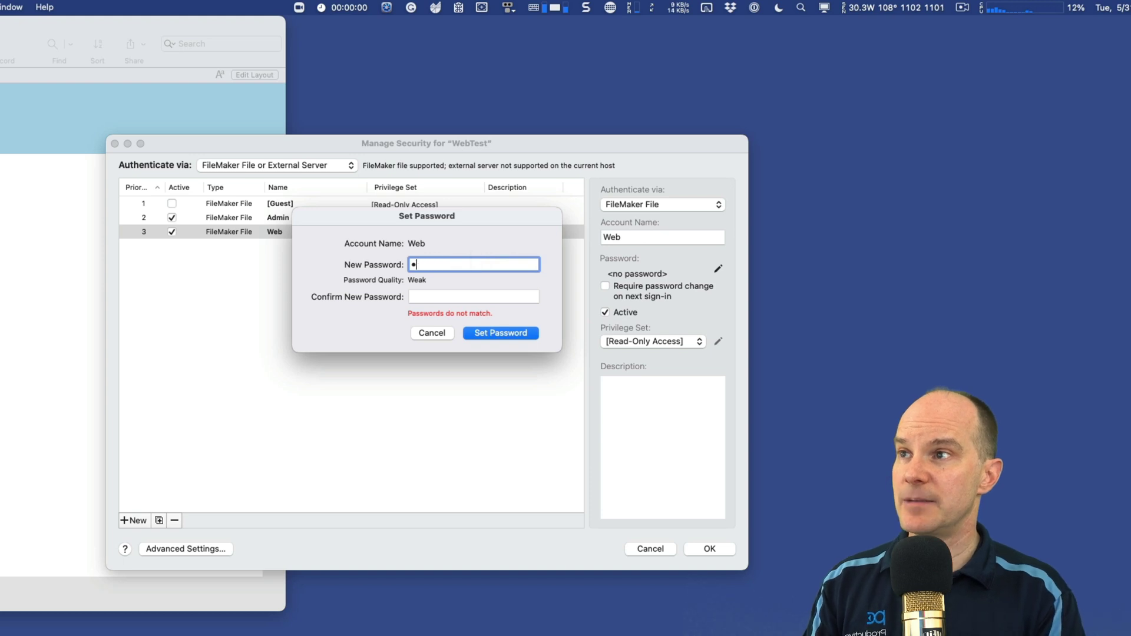
text(••••••)
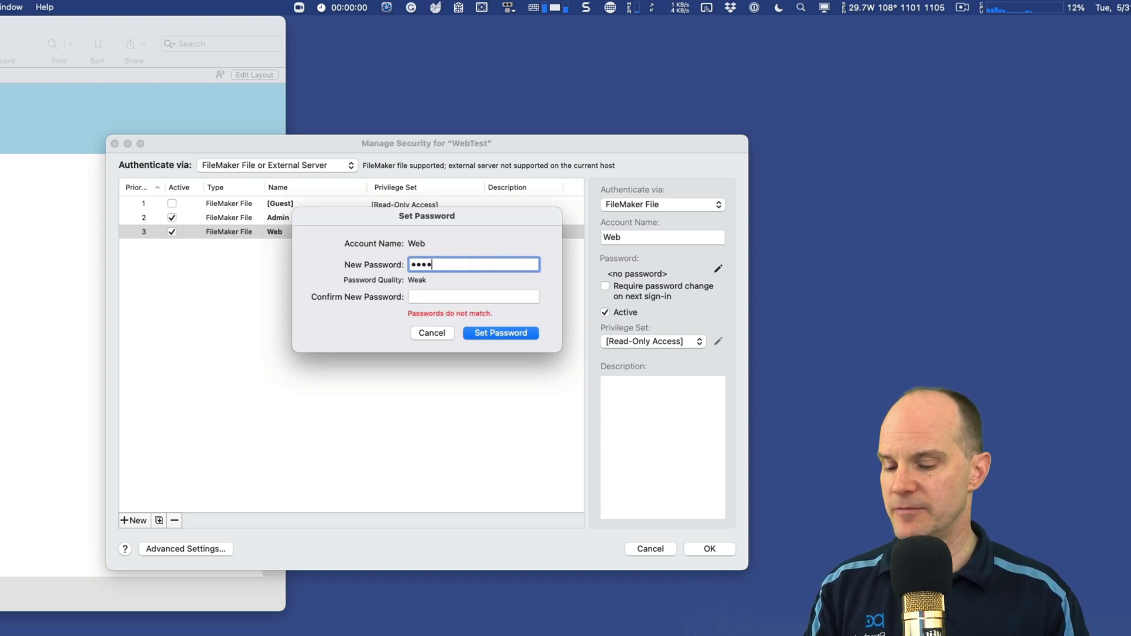
click(436, 297)
text(••••)
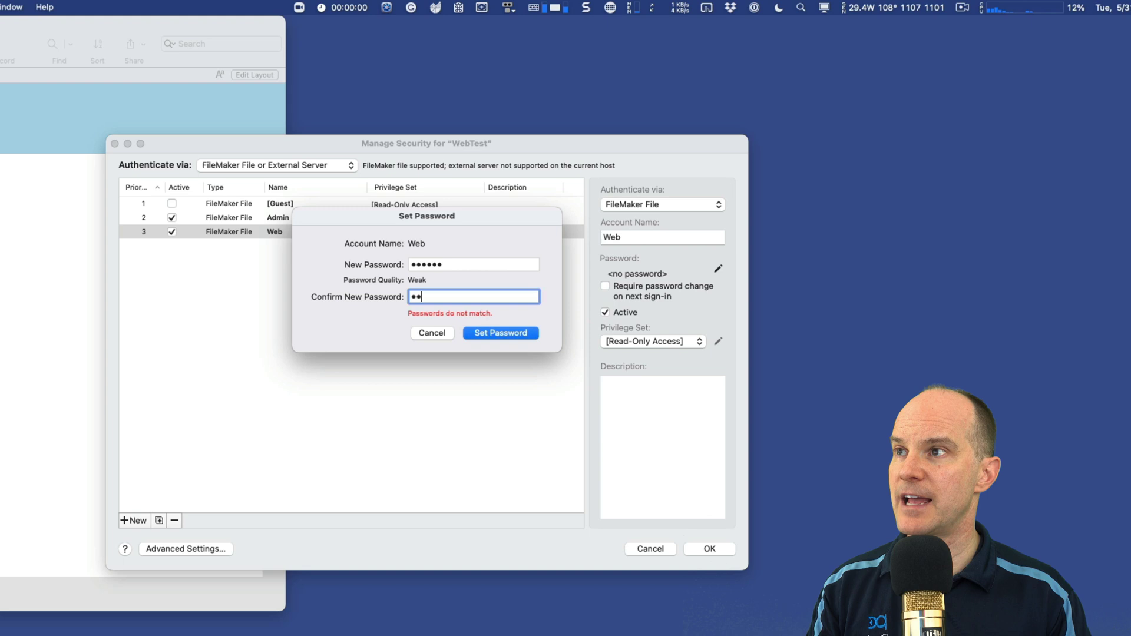
text(••)
click(496, 334)
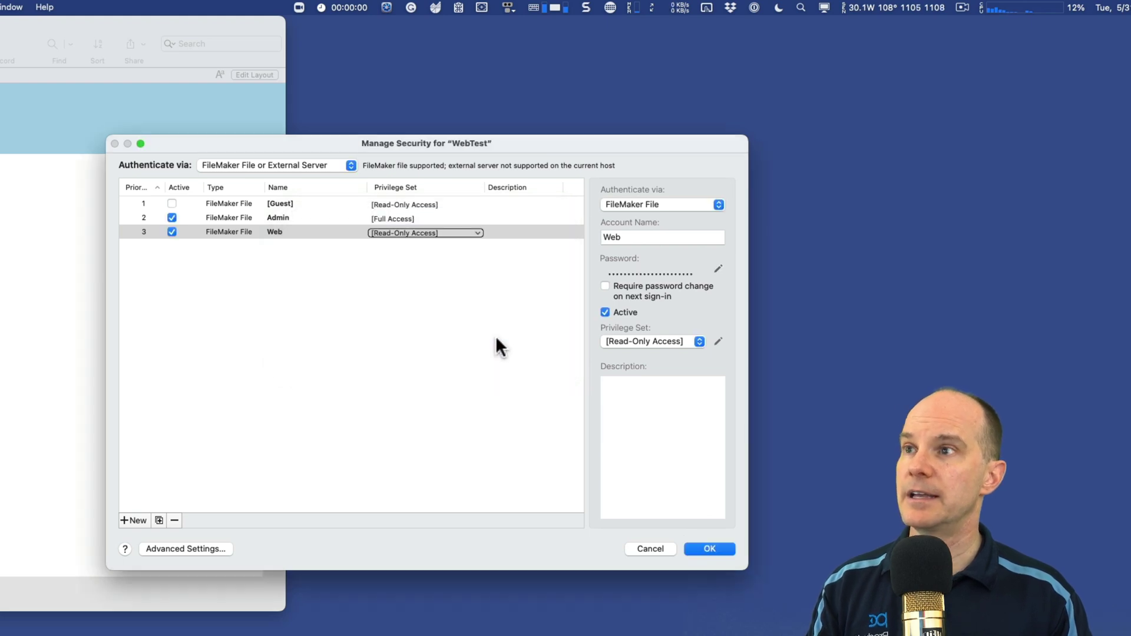
Step: Assign the Web account the [Data Entry Only] privilege set
click(494, 338)
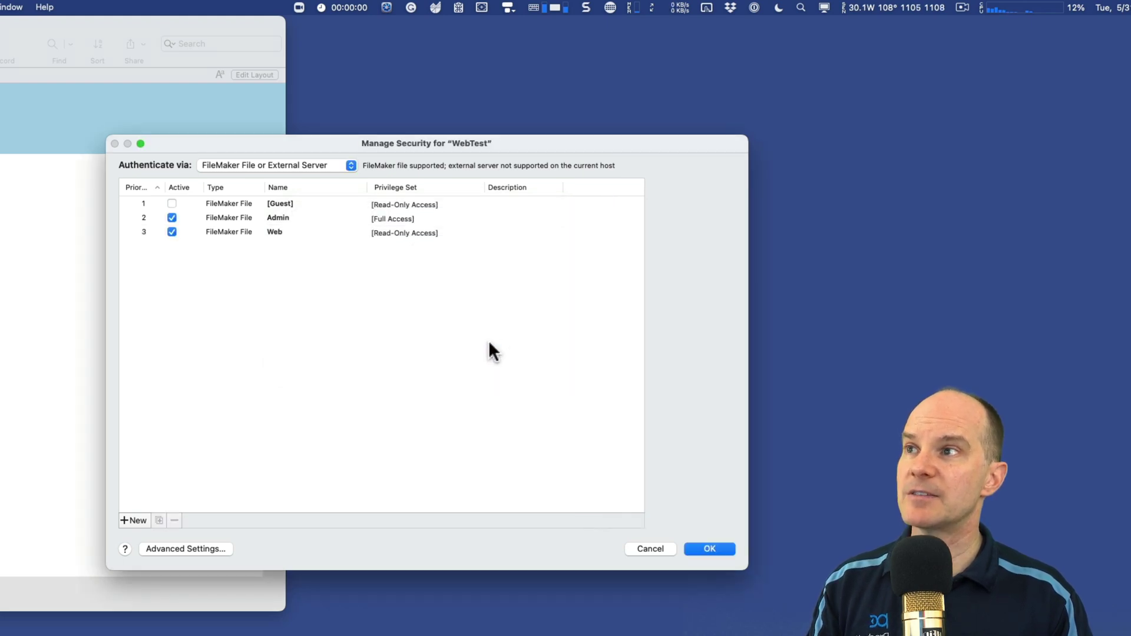
click(391, 235)
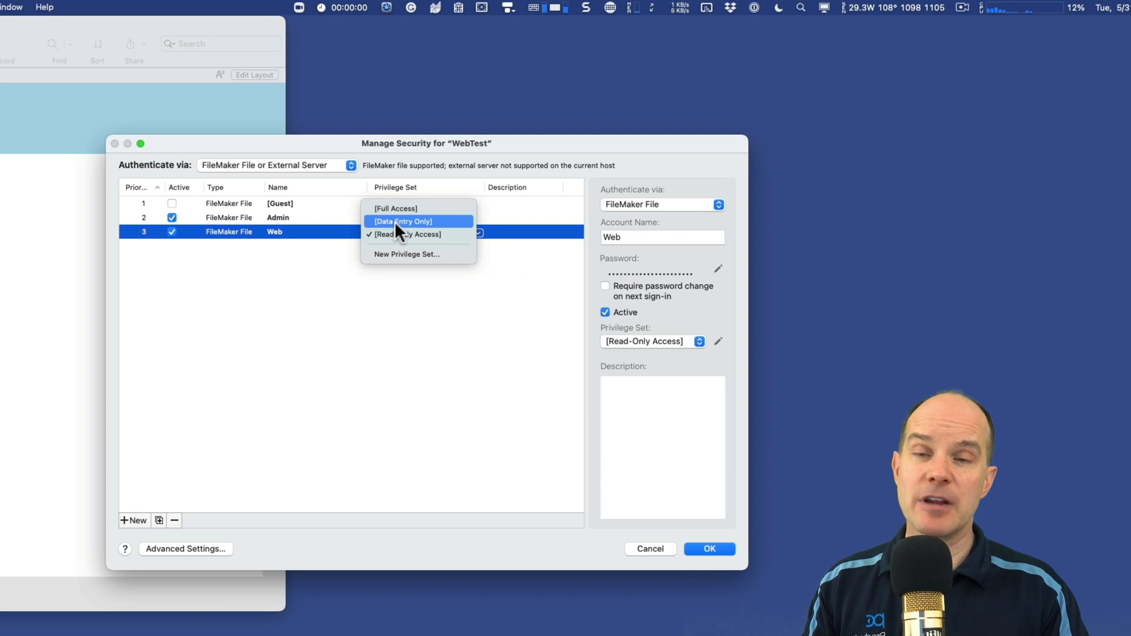
click(394, 221)
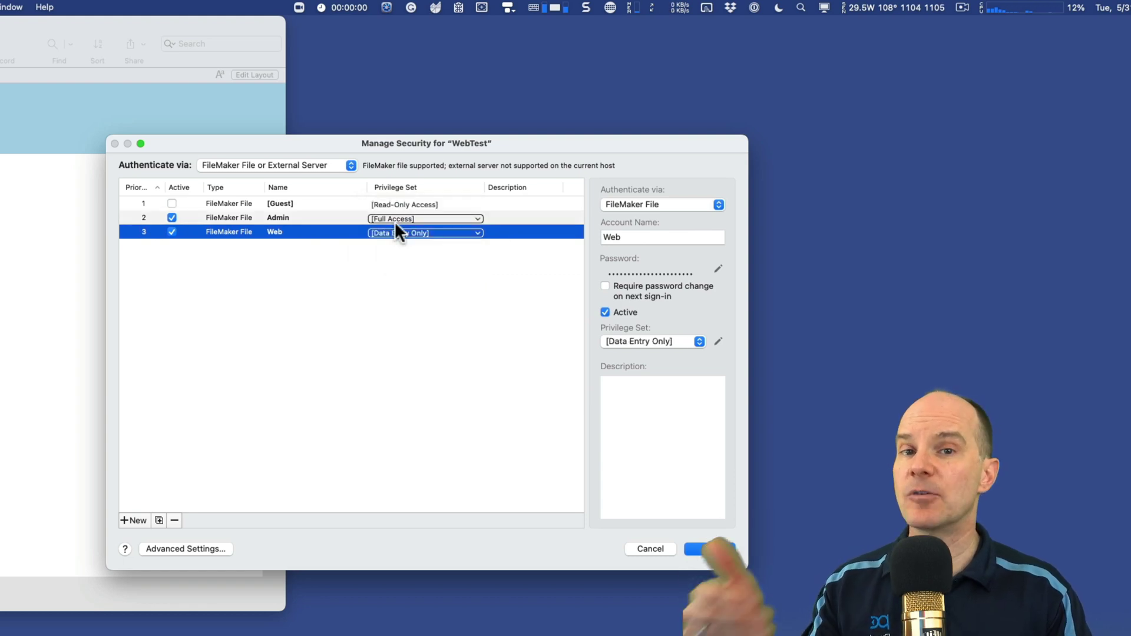
click(426, 305)
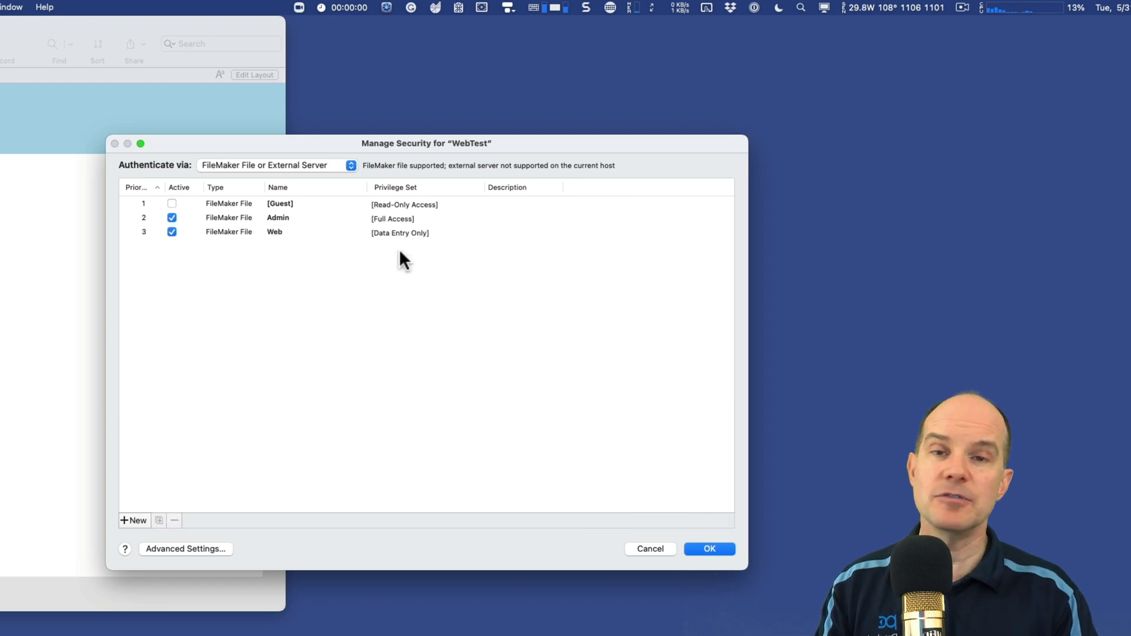
Step: Compare the Admin and Web account details
click(317, 218)
click(306, 232)
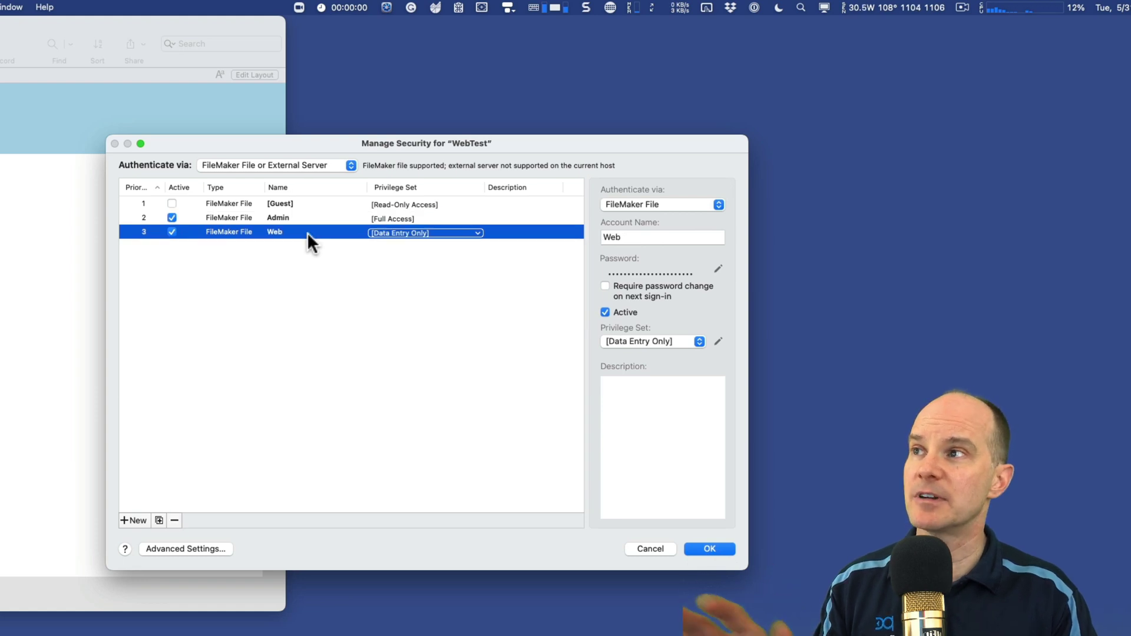
click(310, 217)
click(301, 226)
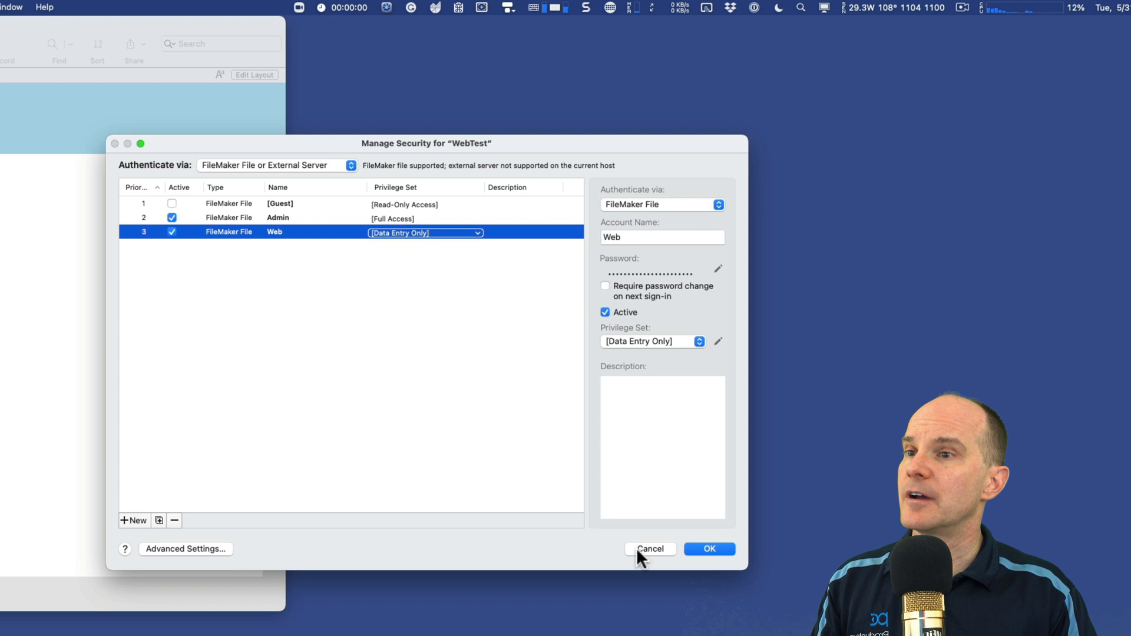
Step: Commit the security changes, verifying with the full-access account name and password after one failed try
click(707, 548)
text(admin)
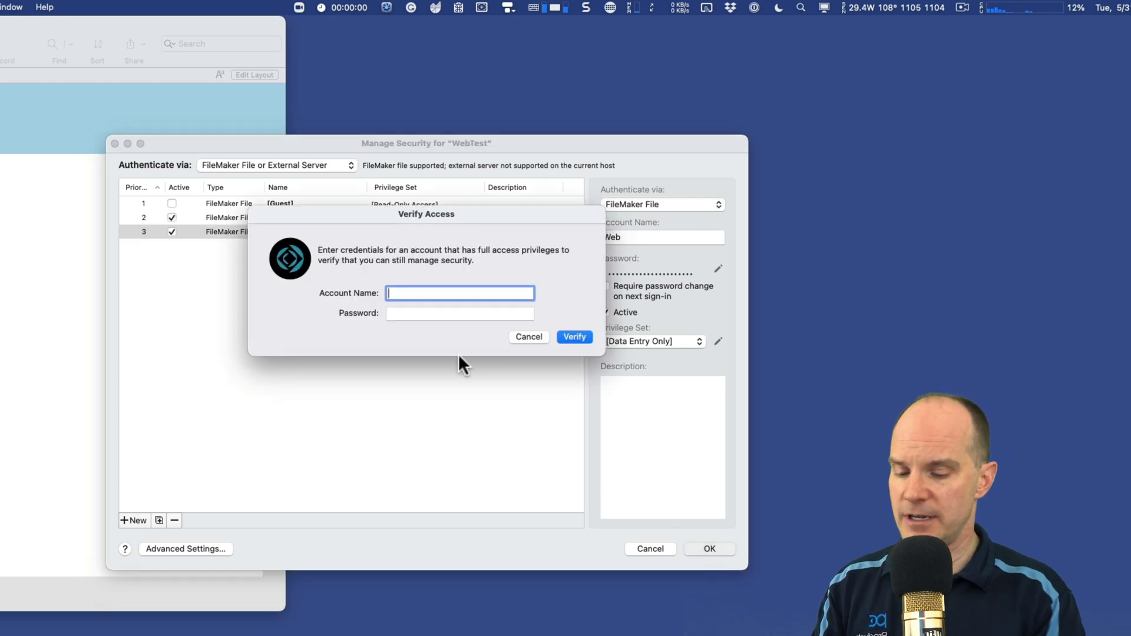
key(Tab)
key(BackSpace)
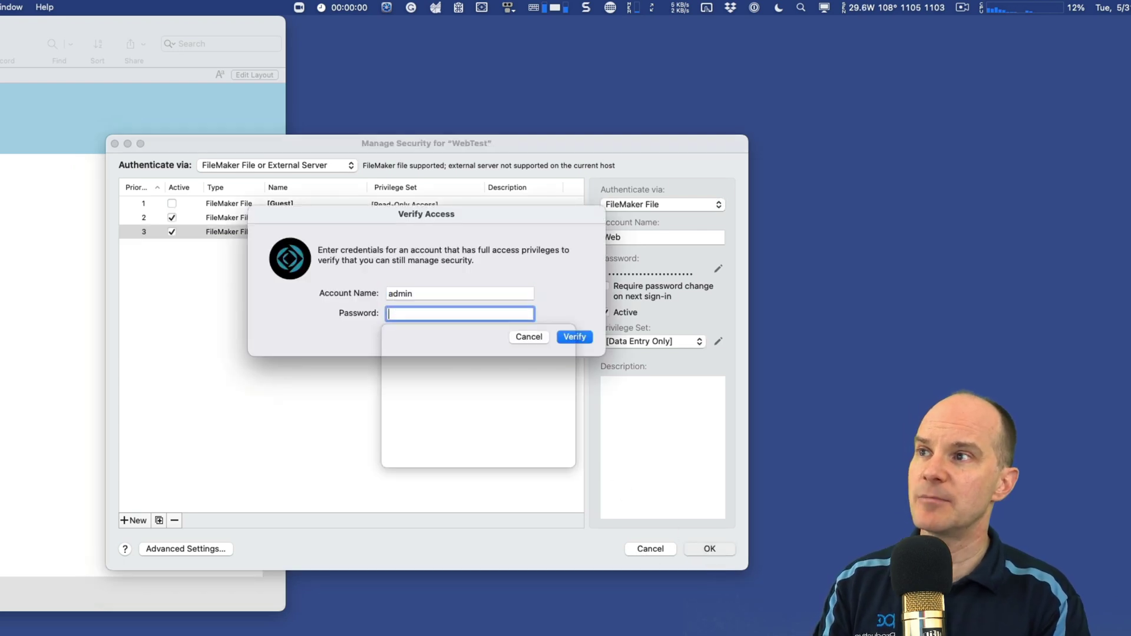
text(admin1)
key(Return)
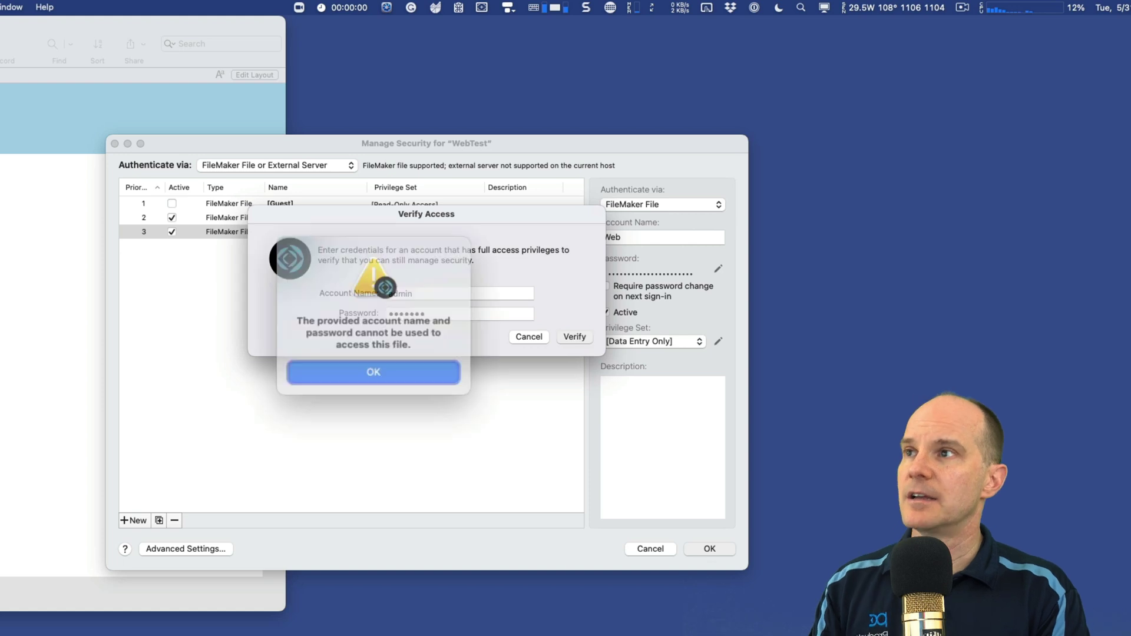
key(Return)
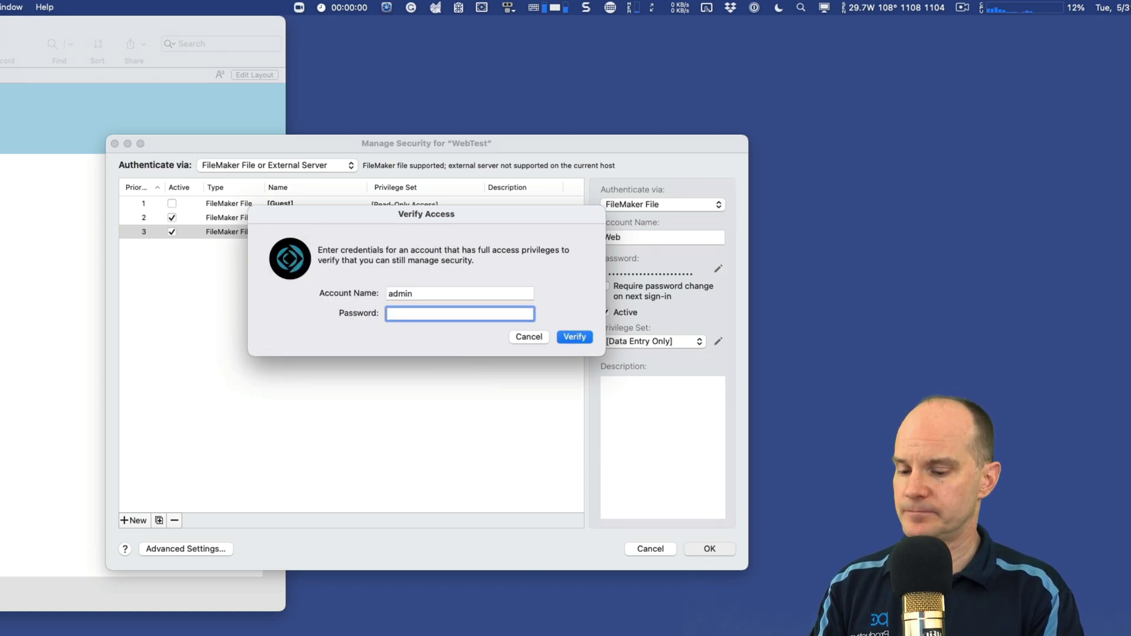
text(admin1)
key(Return)
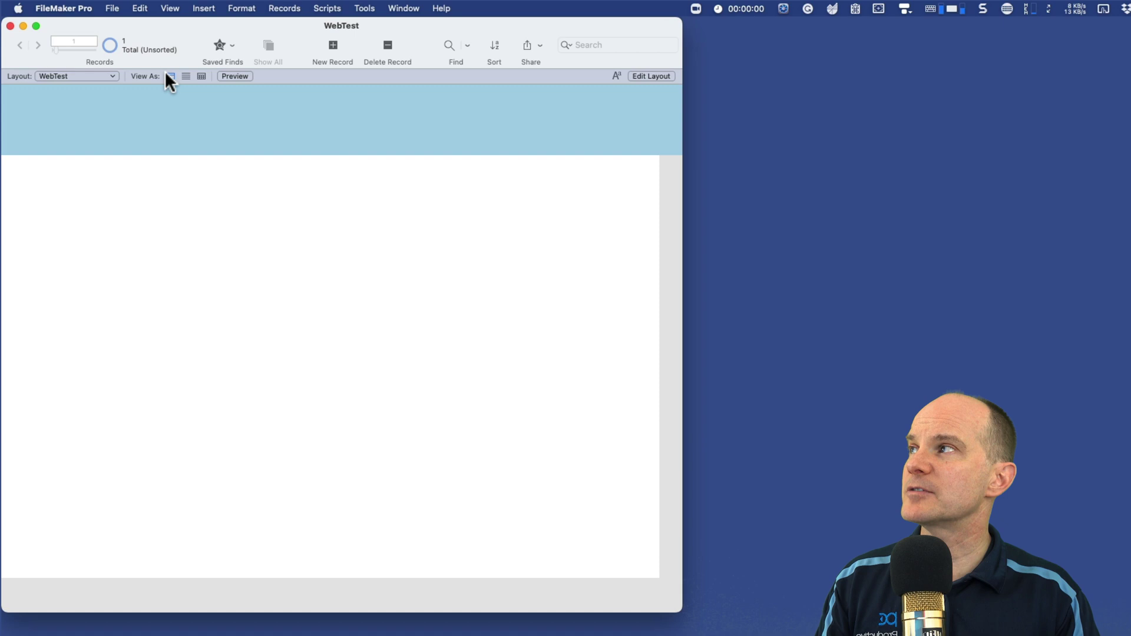
Step: Share WebTest with FileMaker clients, limiting network access to the [Full Access] privilege set
click(118, 7)
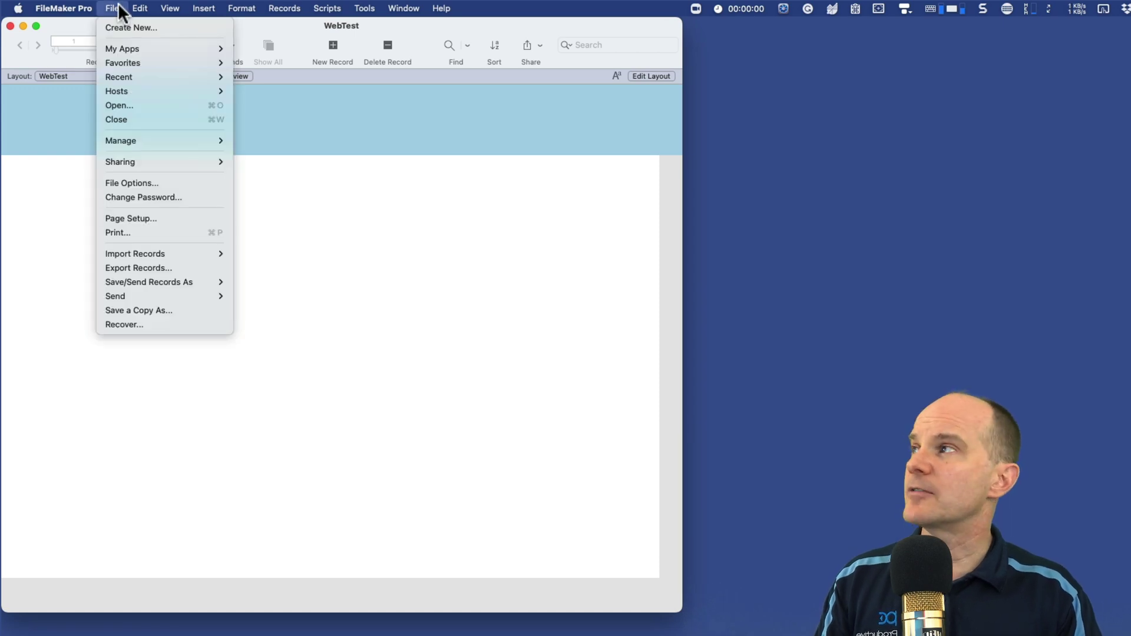
mouse_move(136, 161)
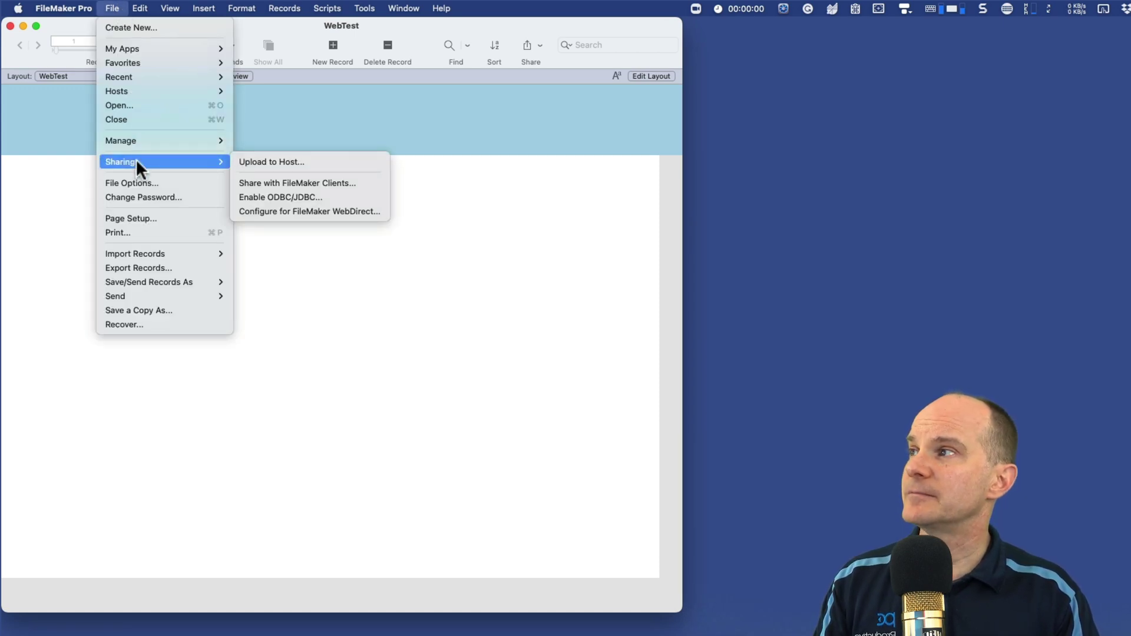
click(262, 185)
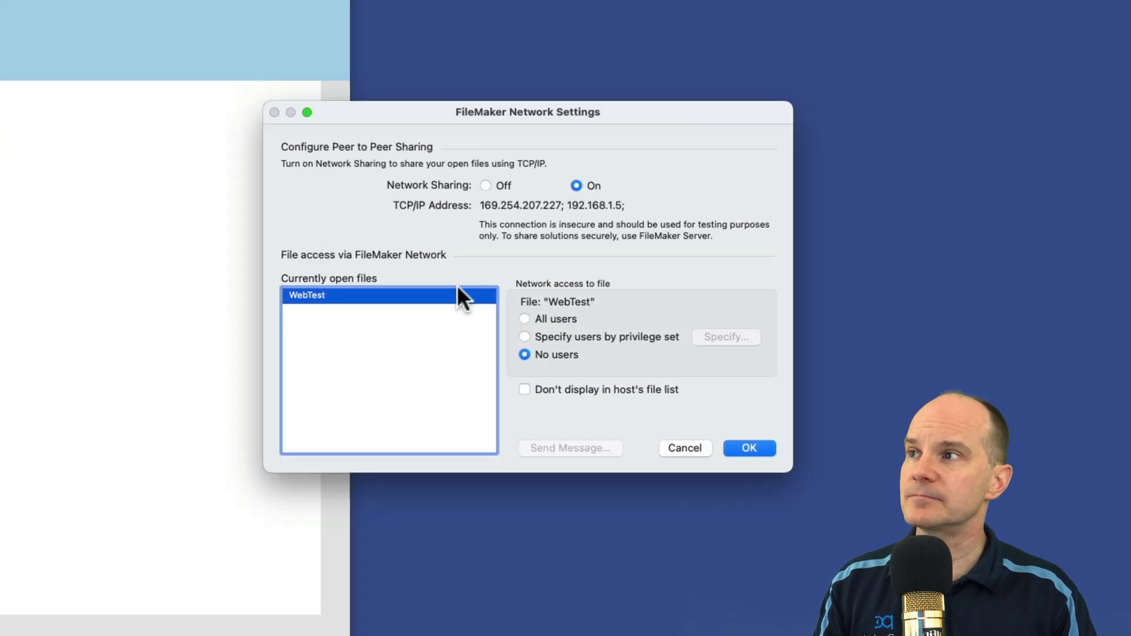
click(343, 307)
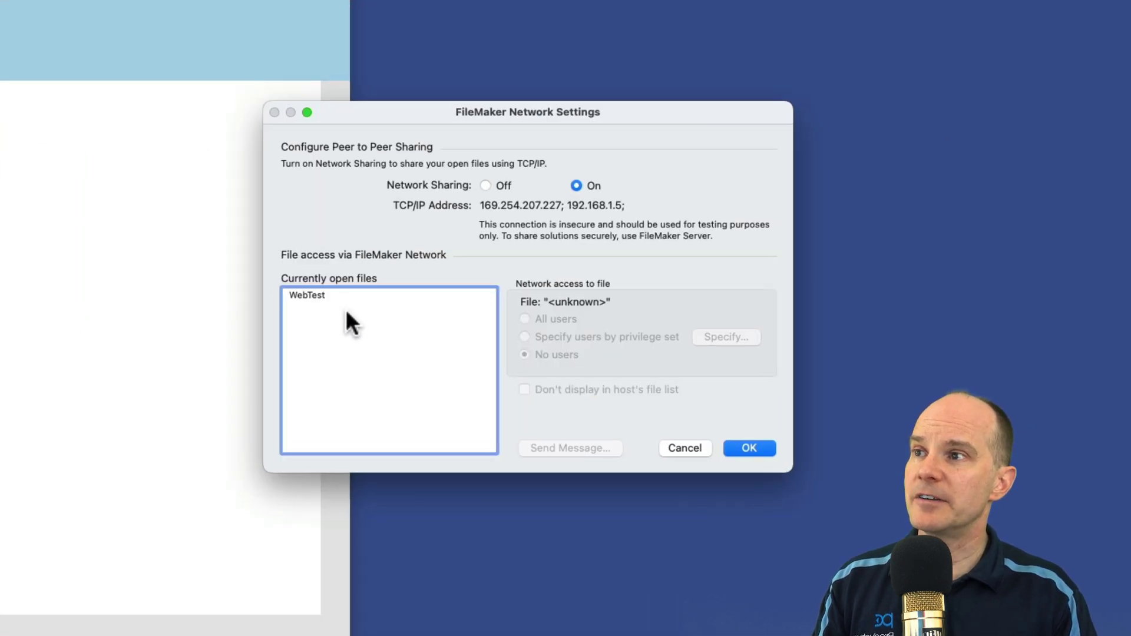
click(340, 299)
click(598, 341)
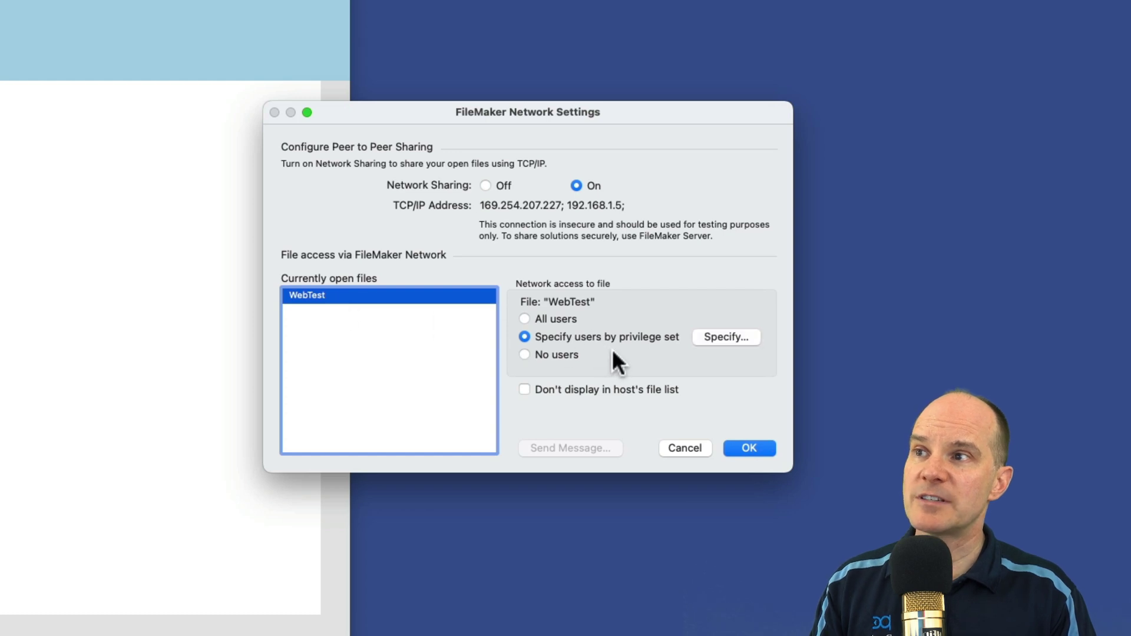
click(729, 338)
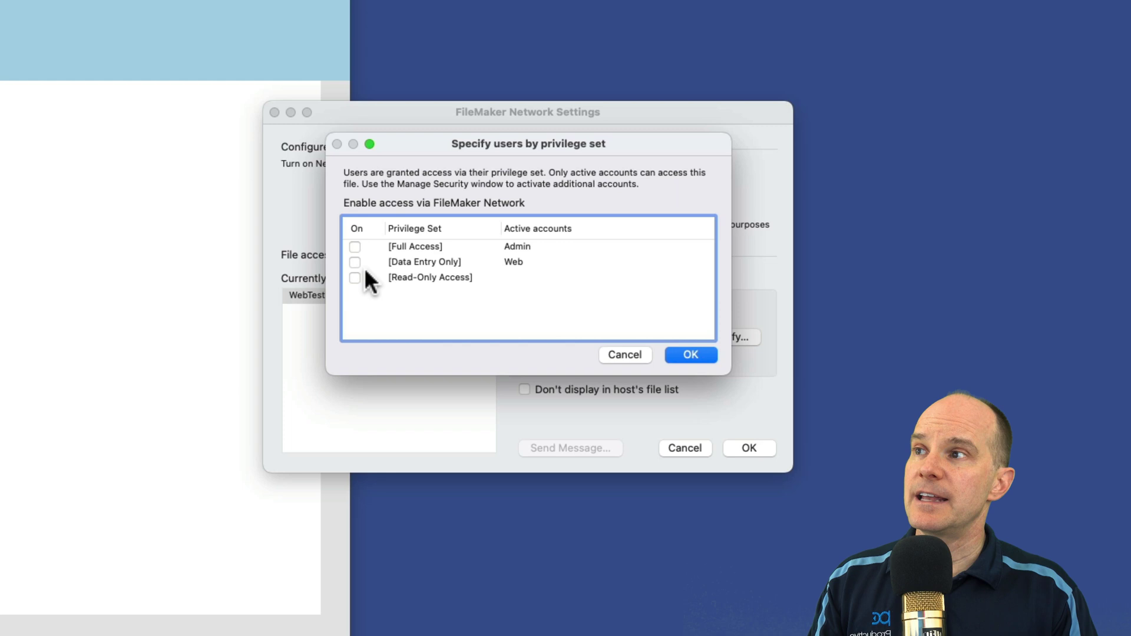
click(354, 247)
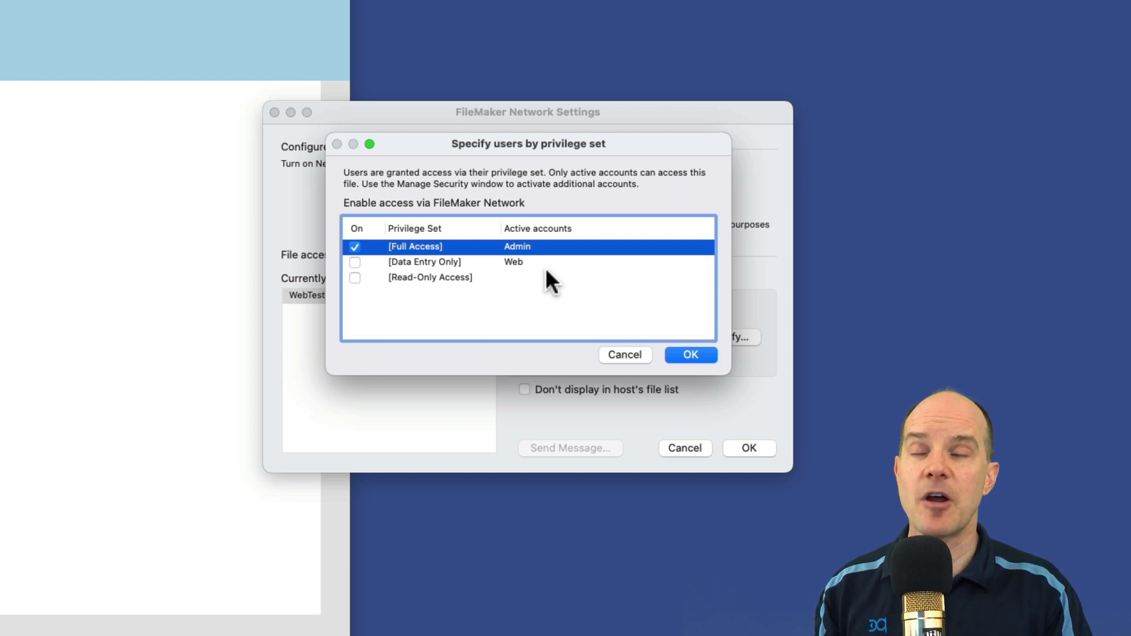
click(687, 353)
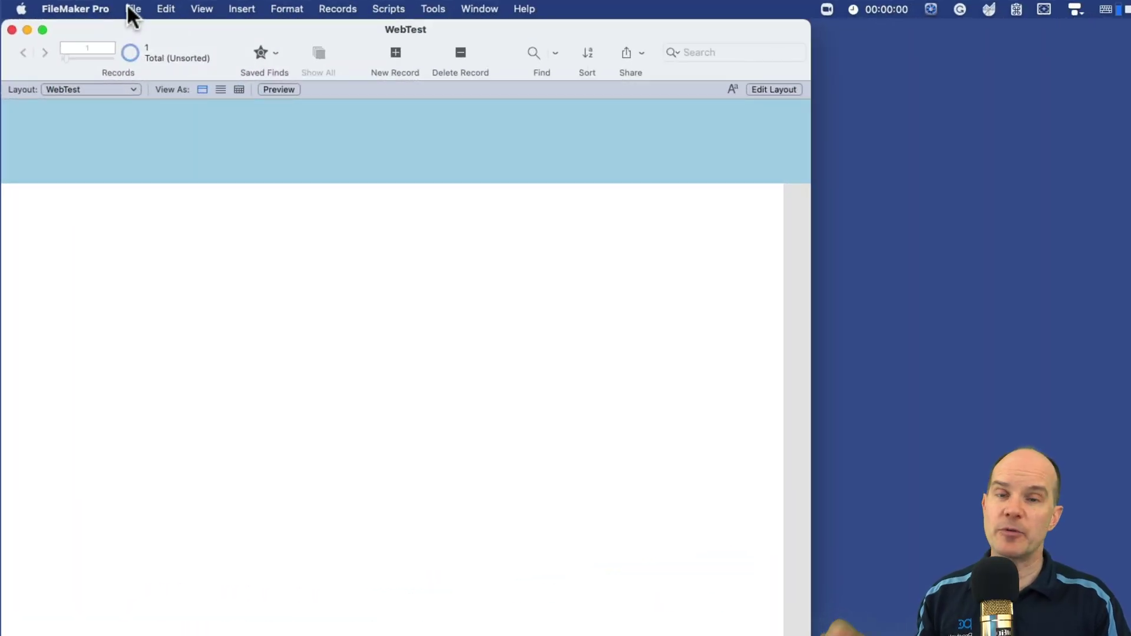
Step: Limit WebTest's WebDirect access to the [Data Entry Only] privilege set
click(132, 10)
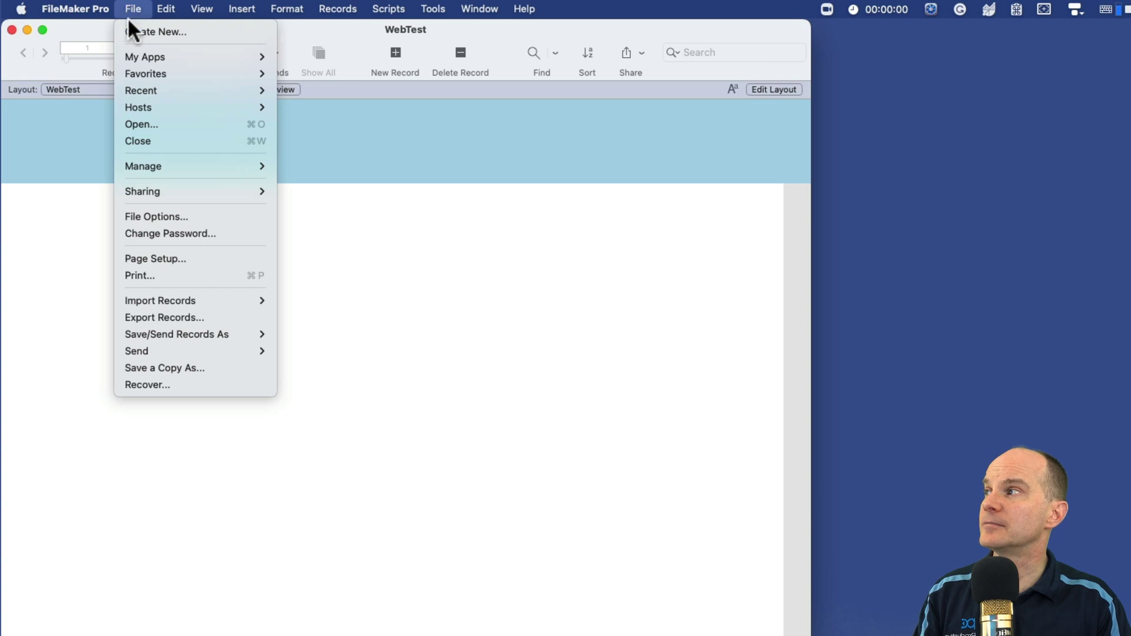
mouse_move(125, 193)
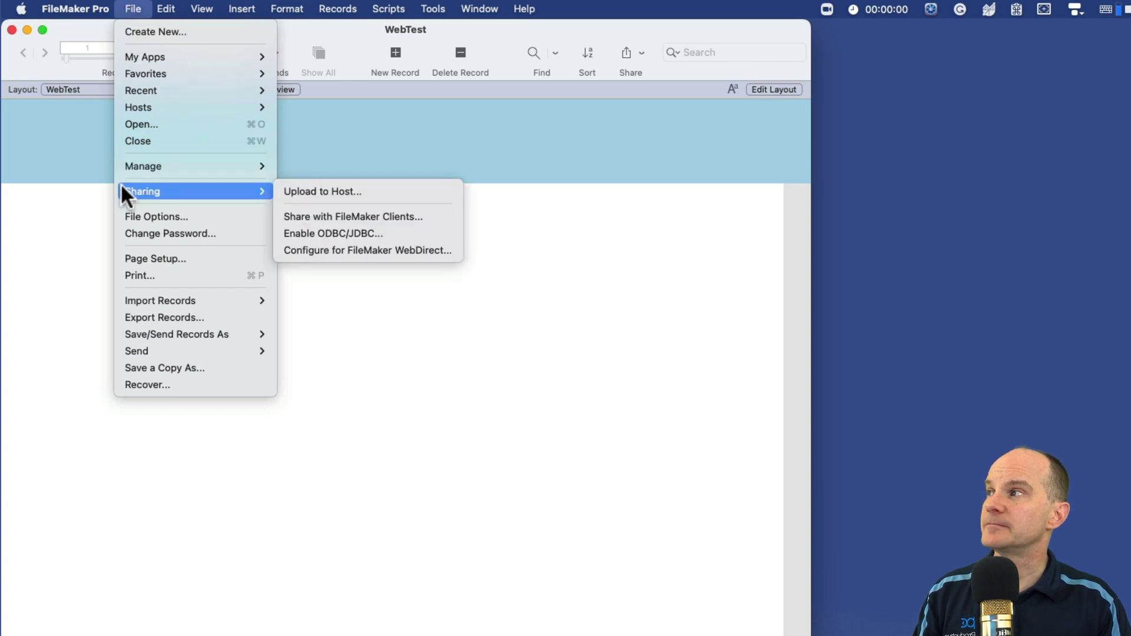
click(361, 250)
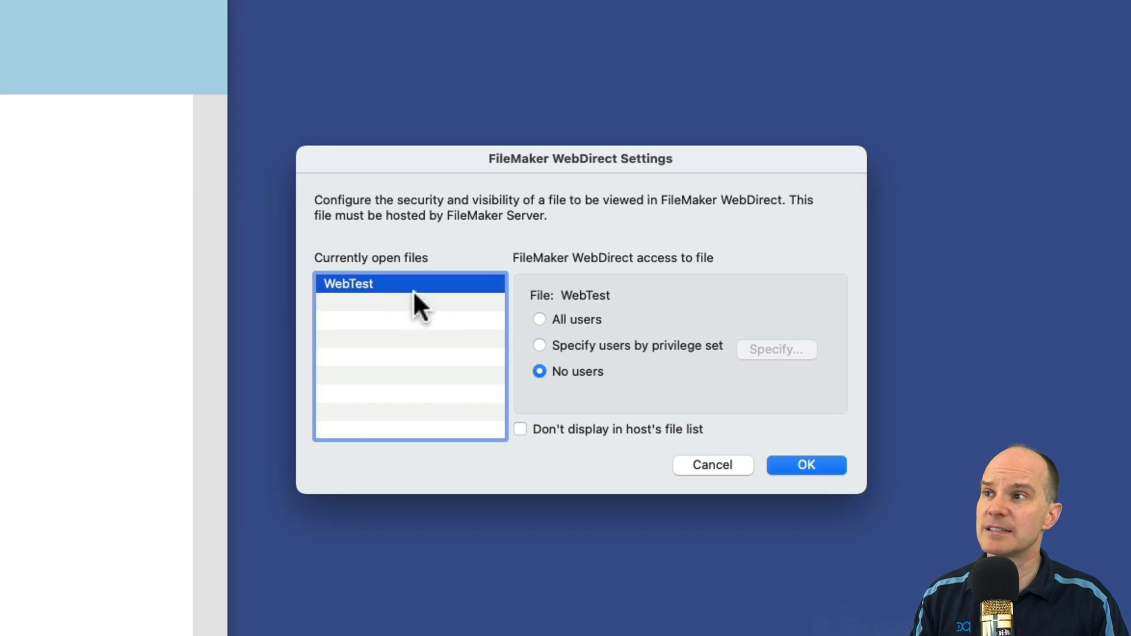
click(586, 348)
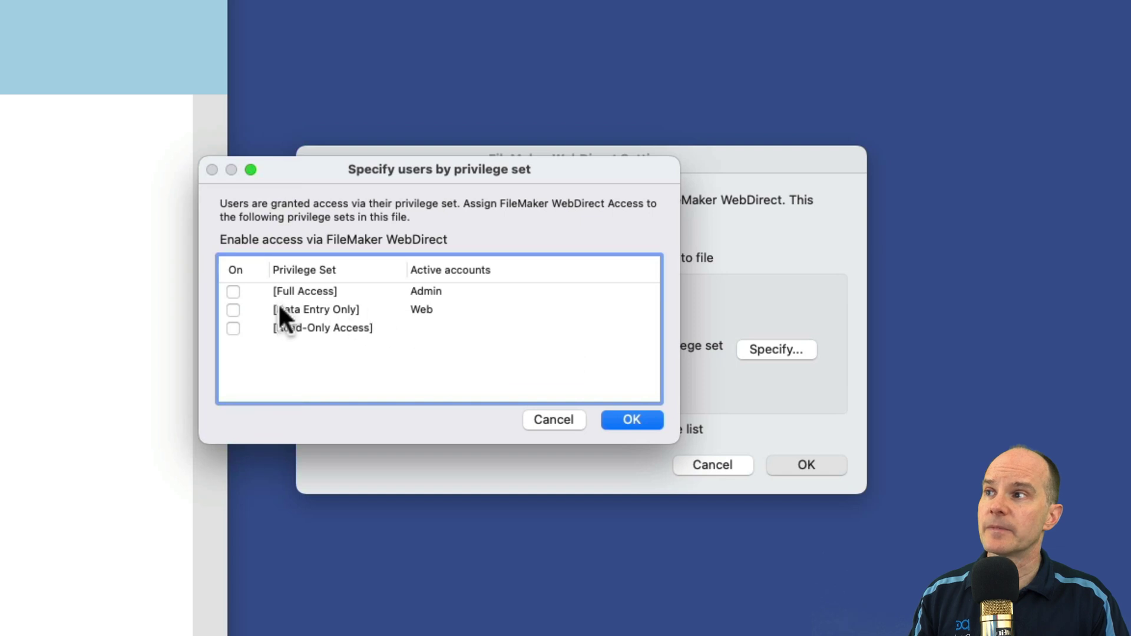
click(234, 307)
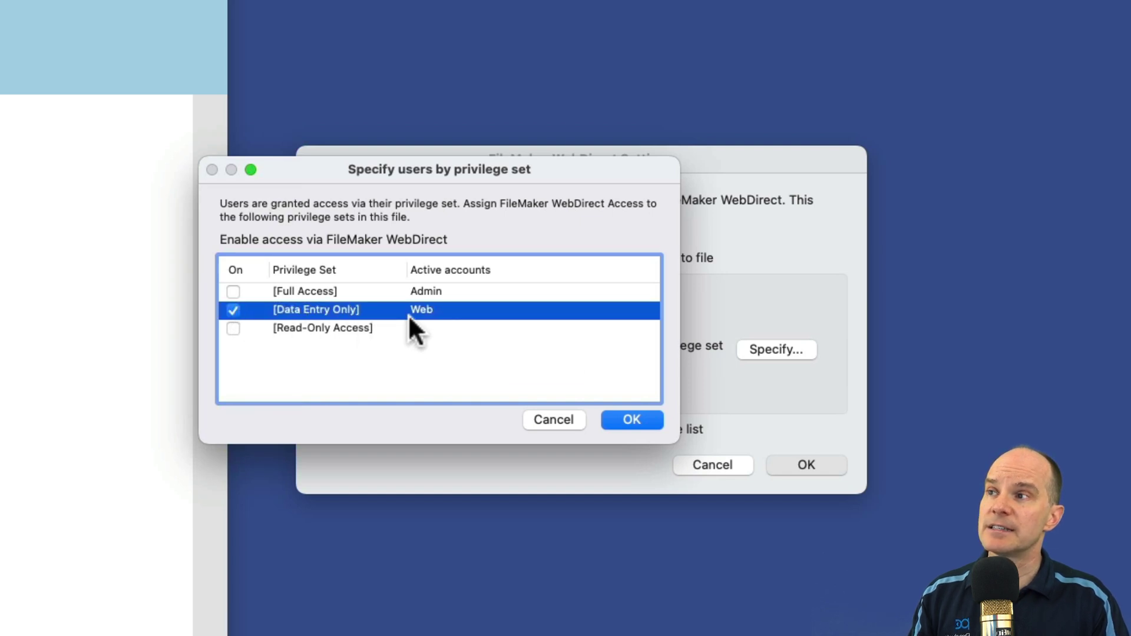
click(629, 418)
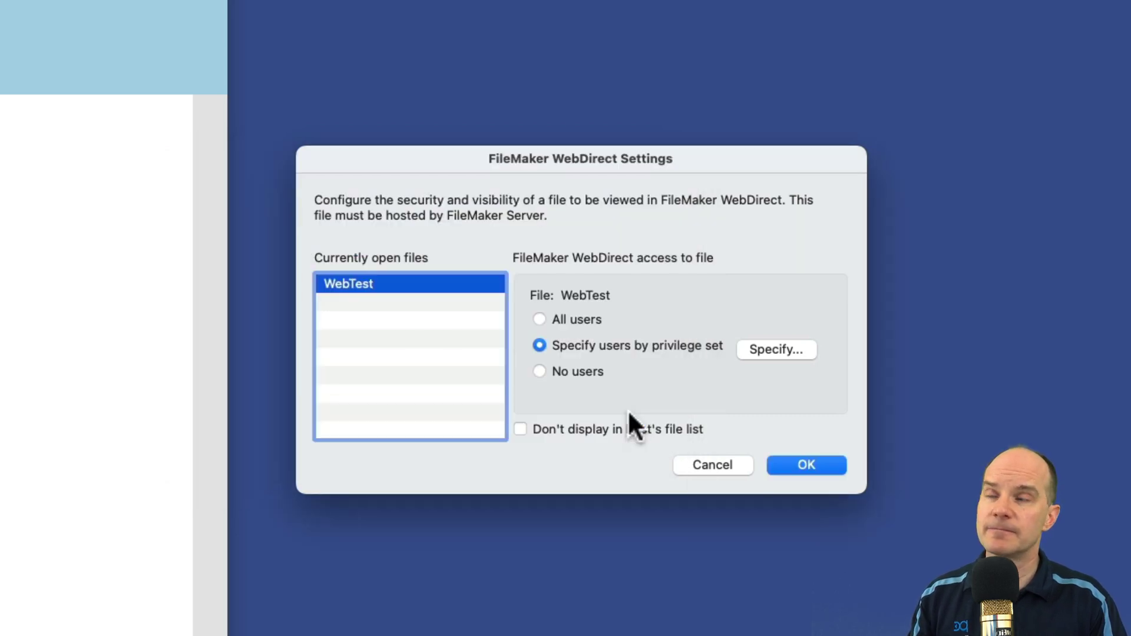
click(797, 465)
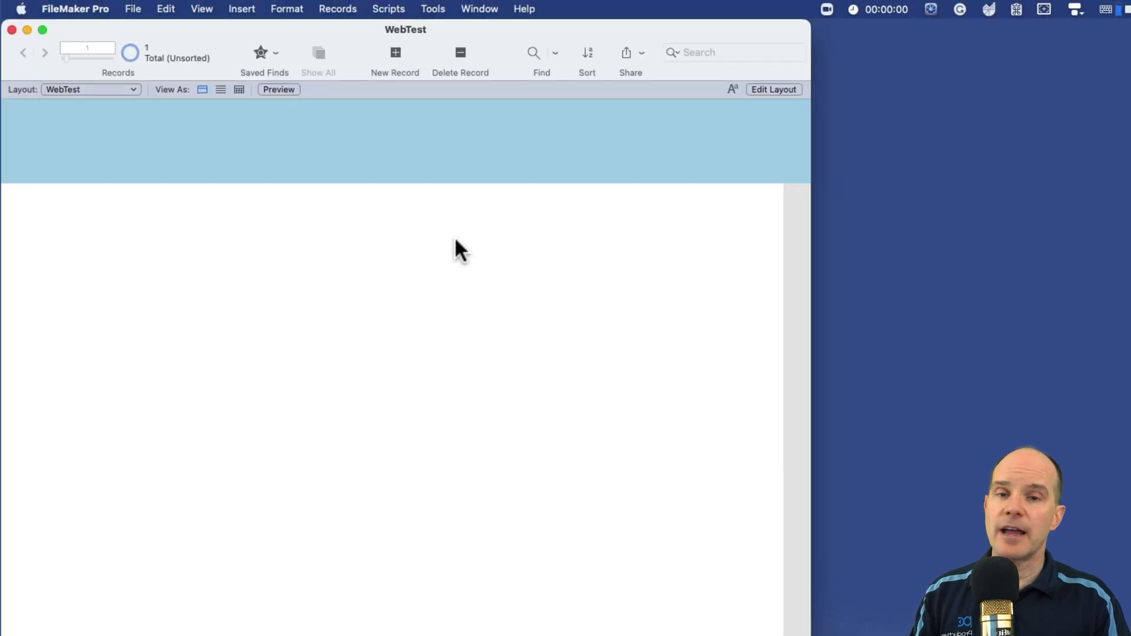
Step: Inspect the Web account's Data Entry Only privilege set in Manage Security without changing it
click(138, 7)
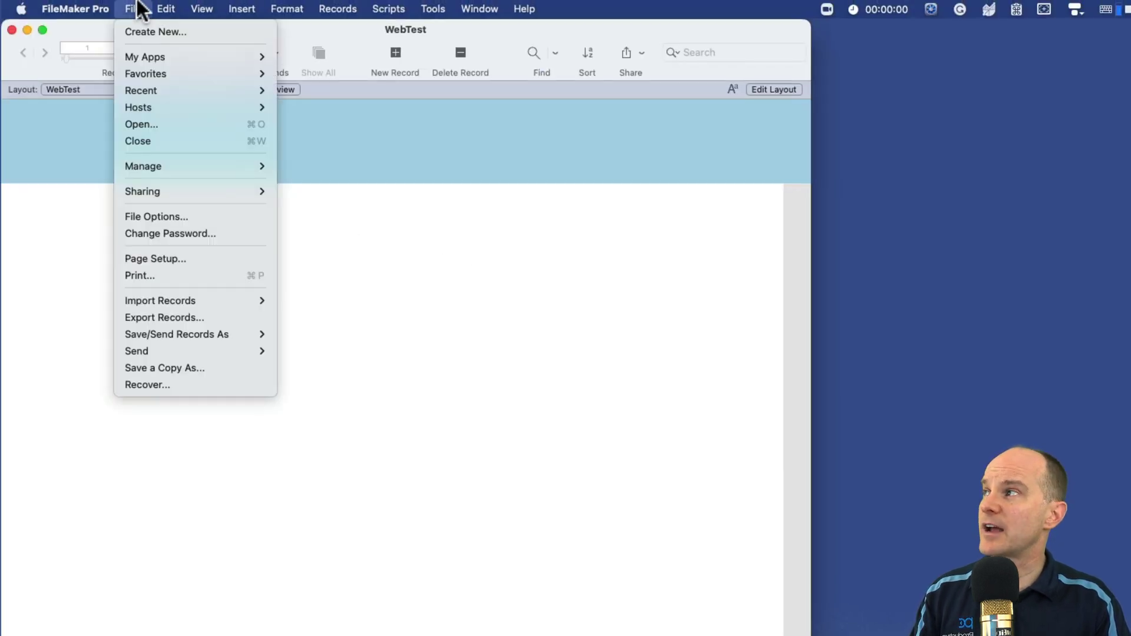
mouse_move(127, 165)
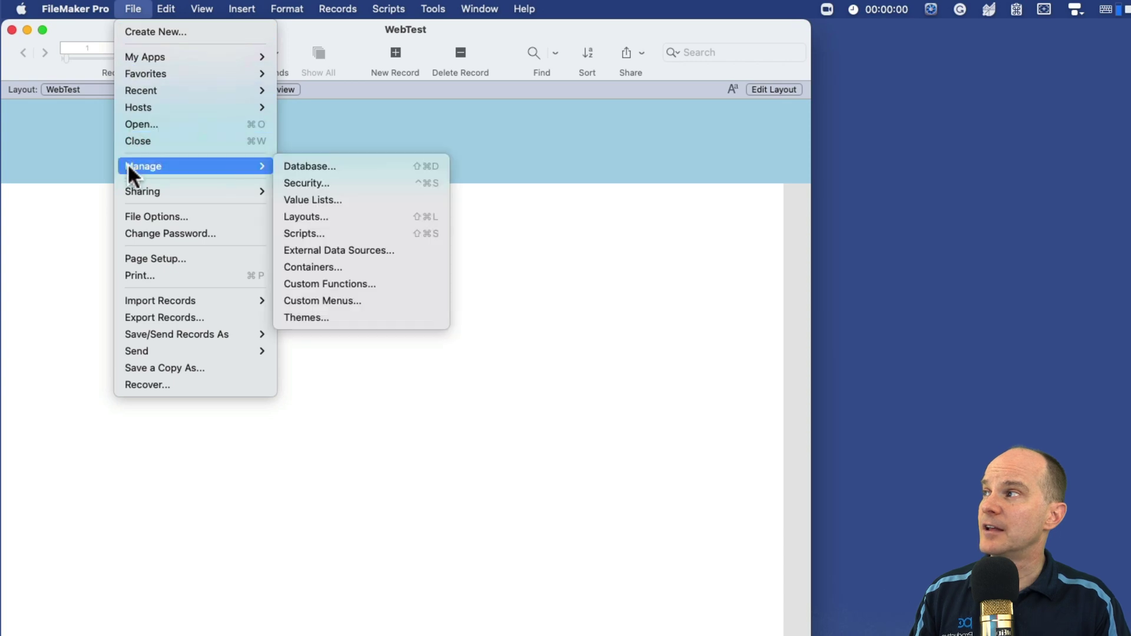
click(346, 188)
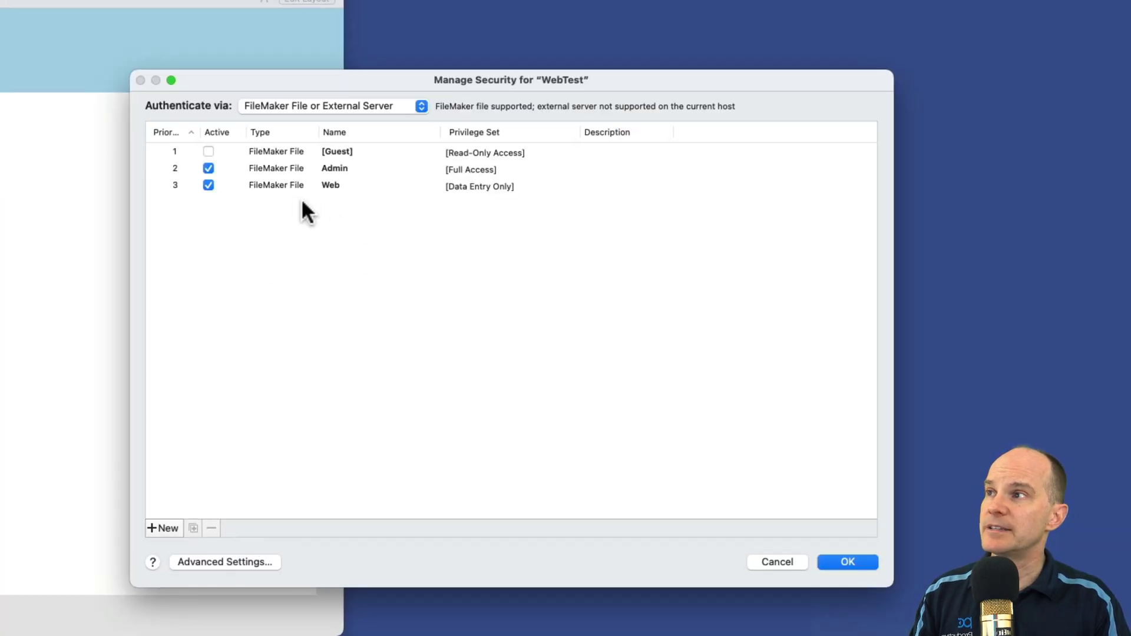
click(285, 186)
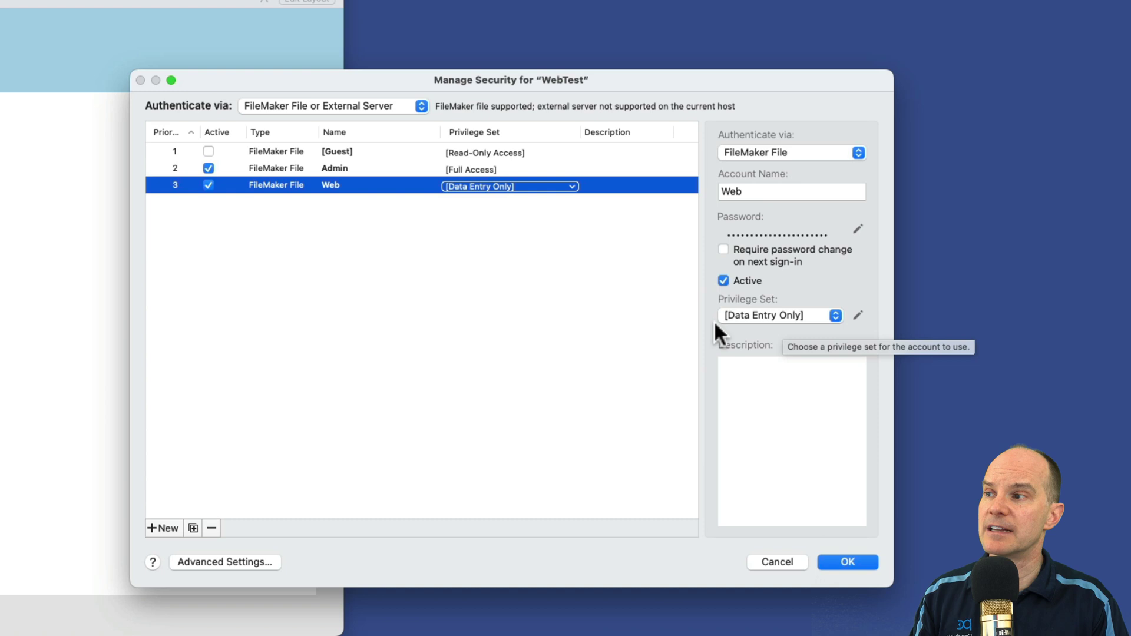
click(858, 316)
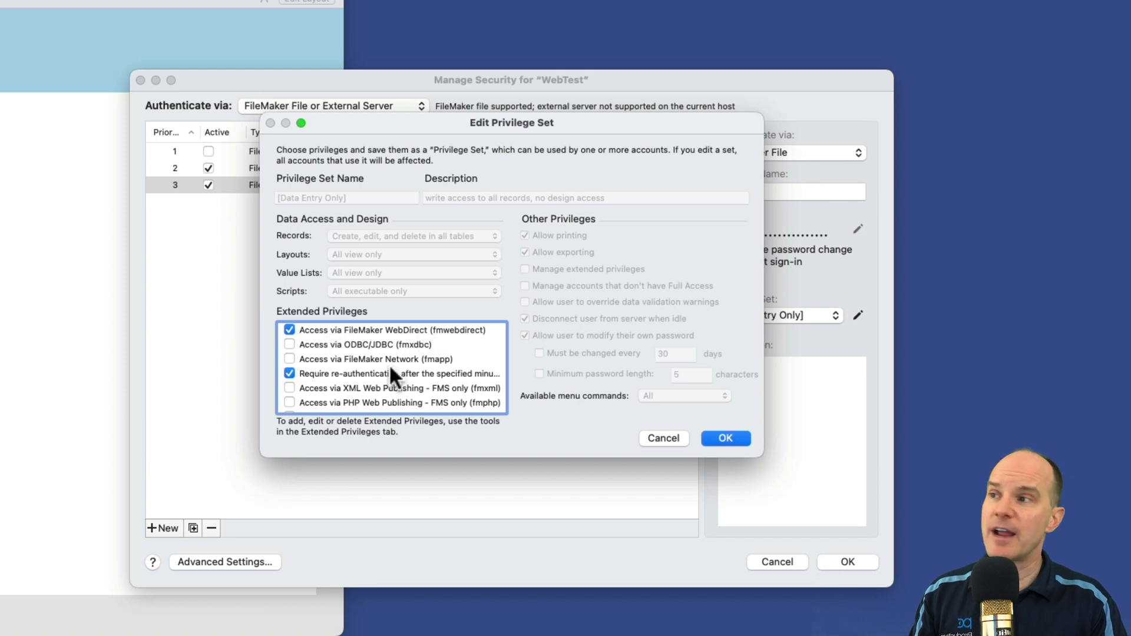
scroll(376, 373, down, 5)
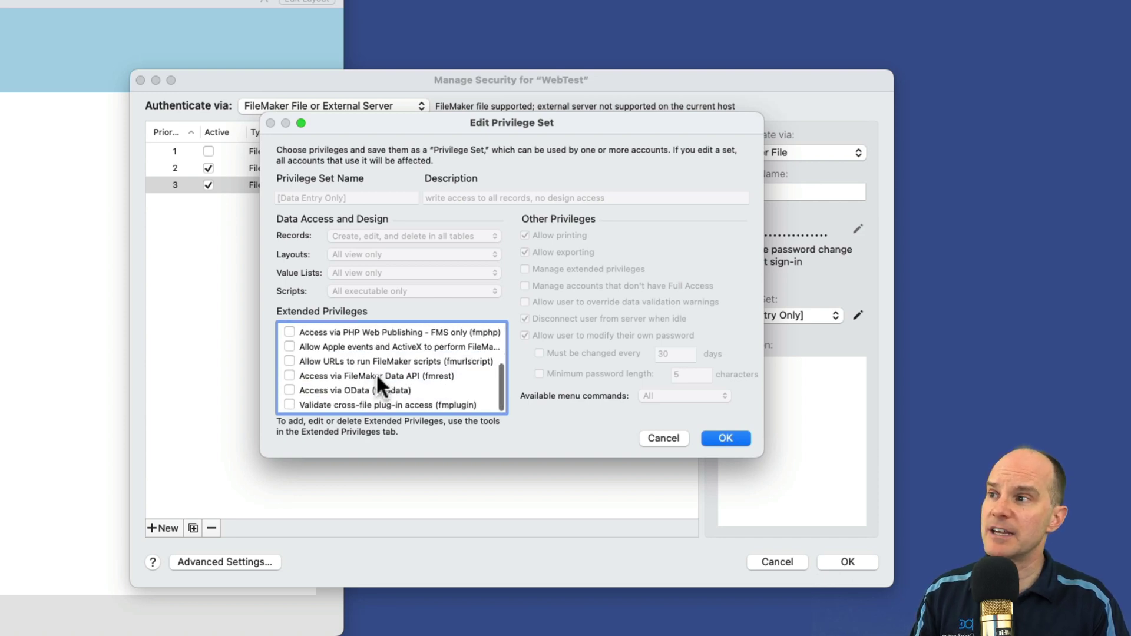
scroll(376, 373, up, 5)
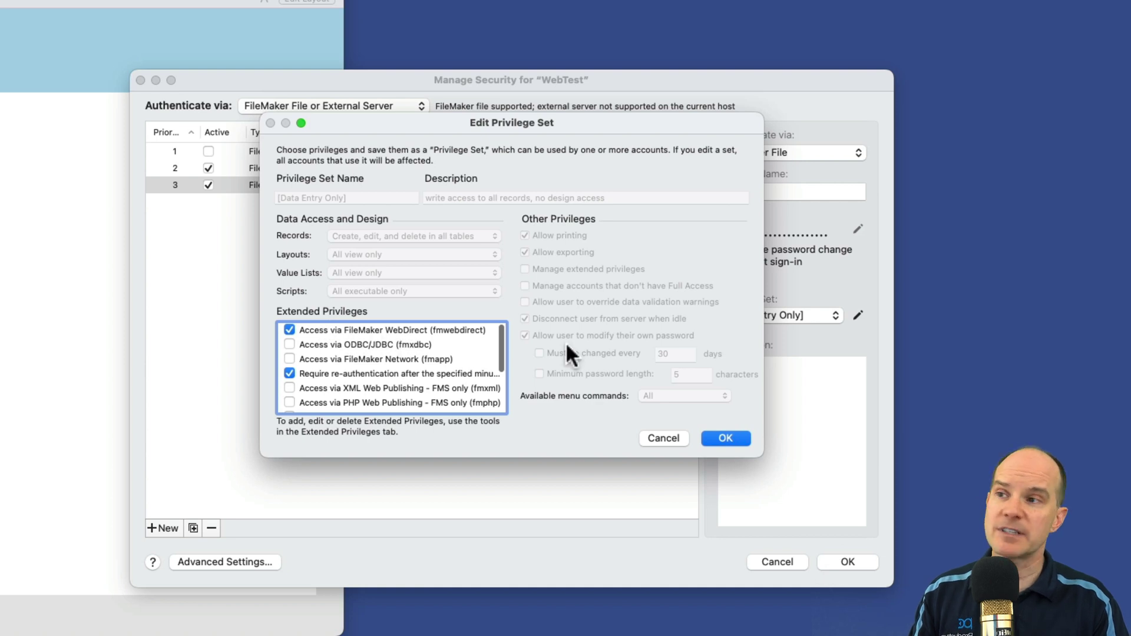
click(724, 438)
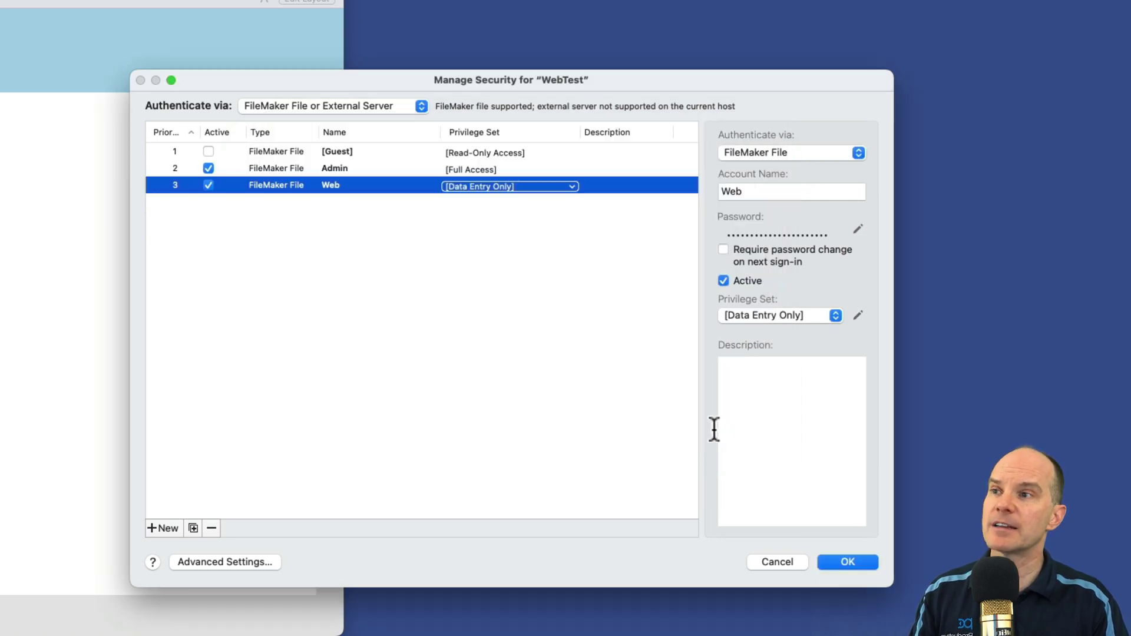
click(865, 557)
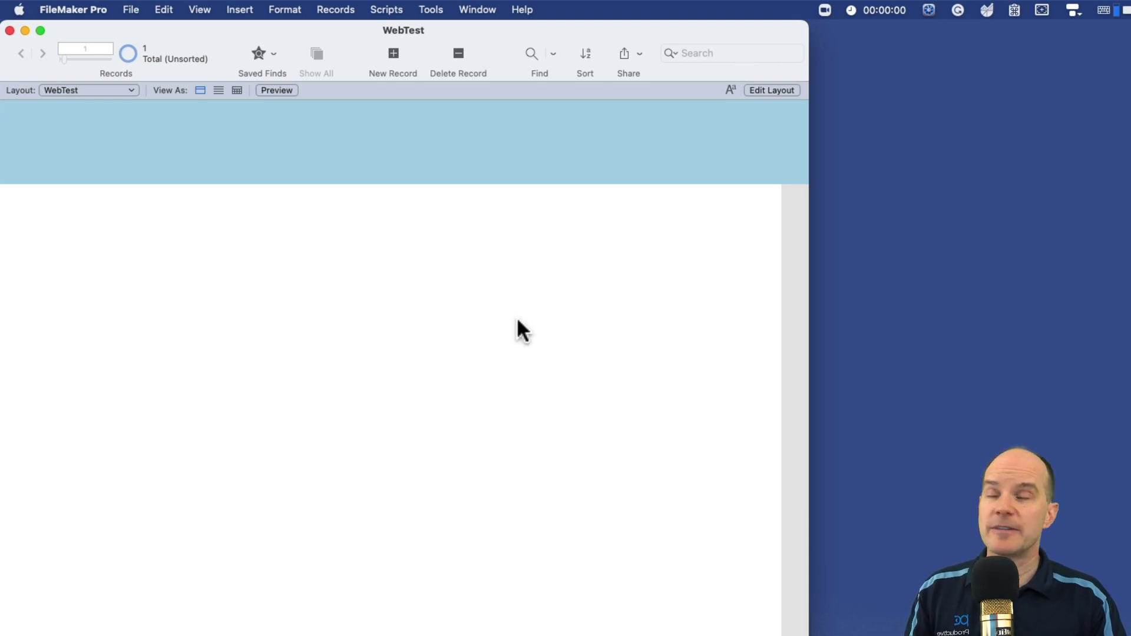
Step: Close the WebTest window and start Upload to Host from the Sharing menu
click(10, 30)
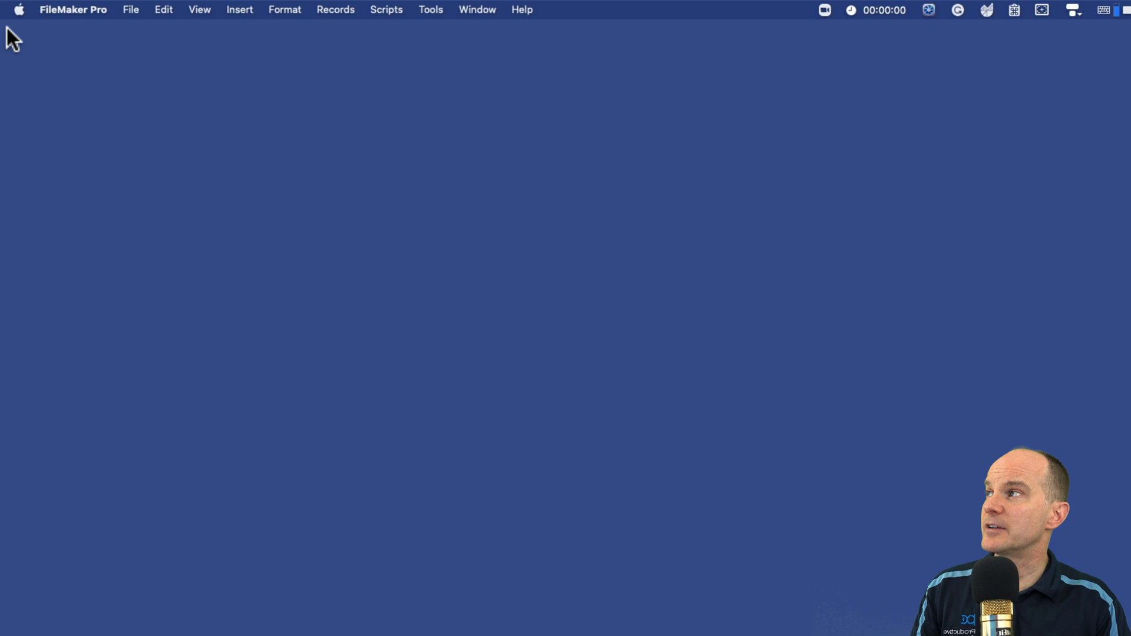
click(142, 9)
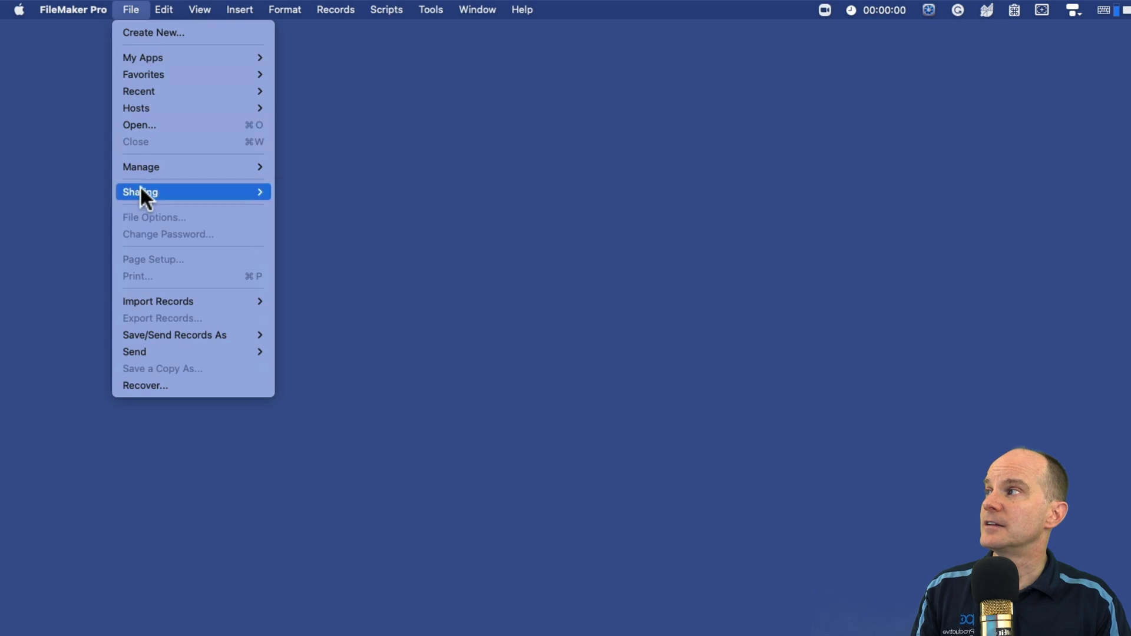
mouse_move(140, 185)
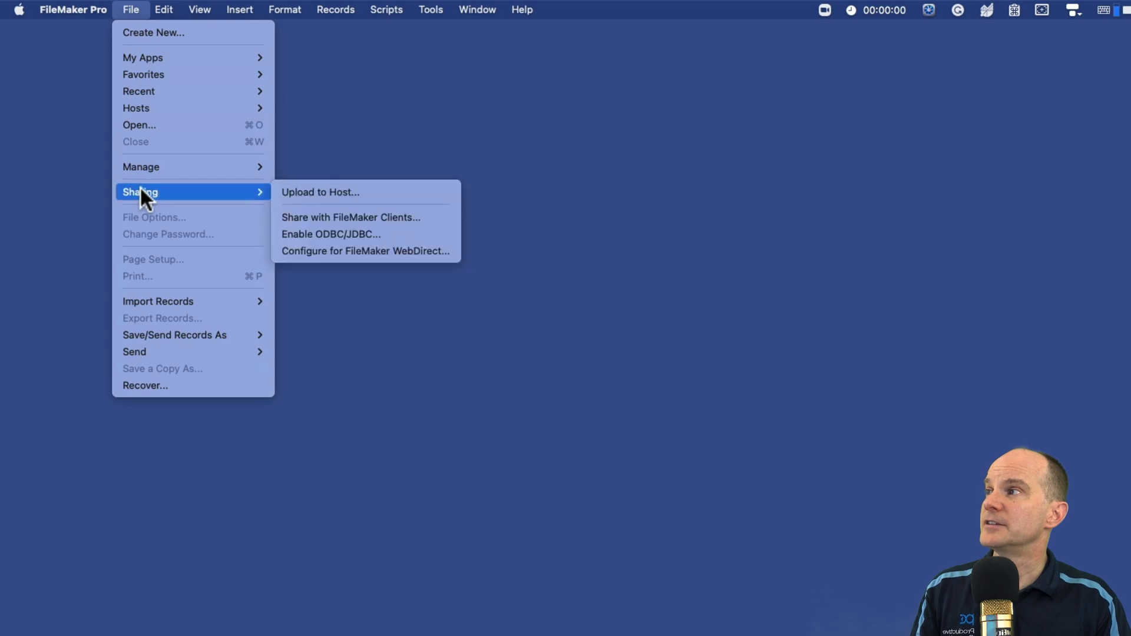
click(301, 191)
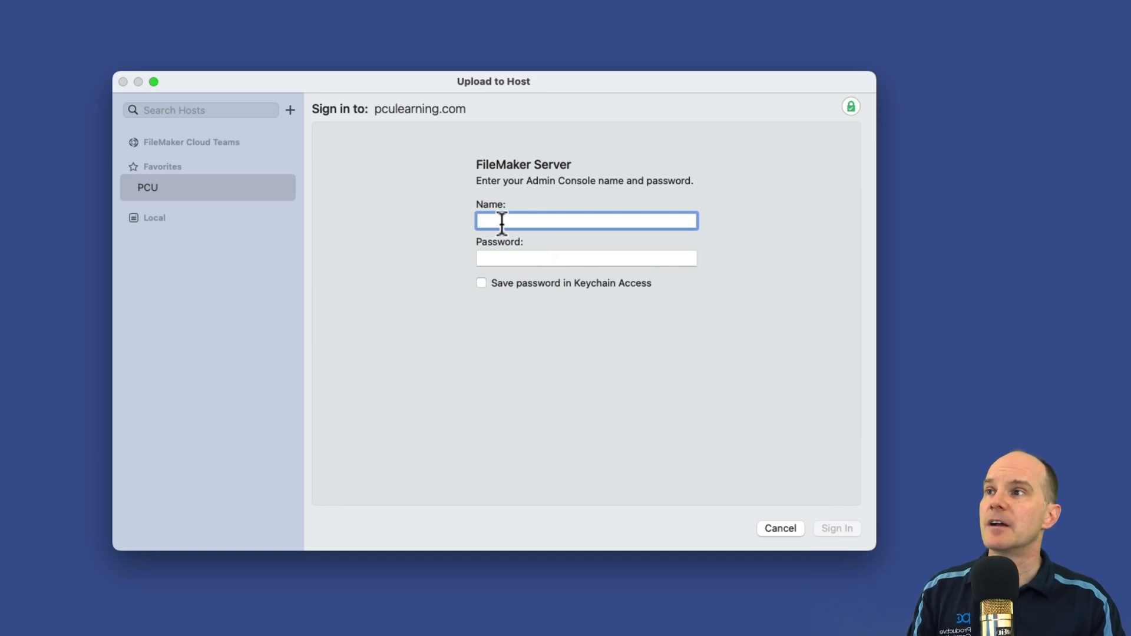
click(206, 188)
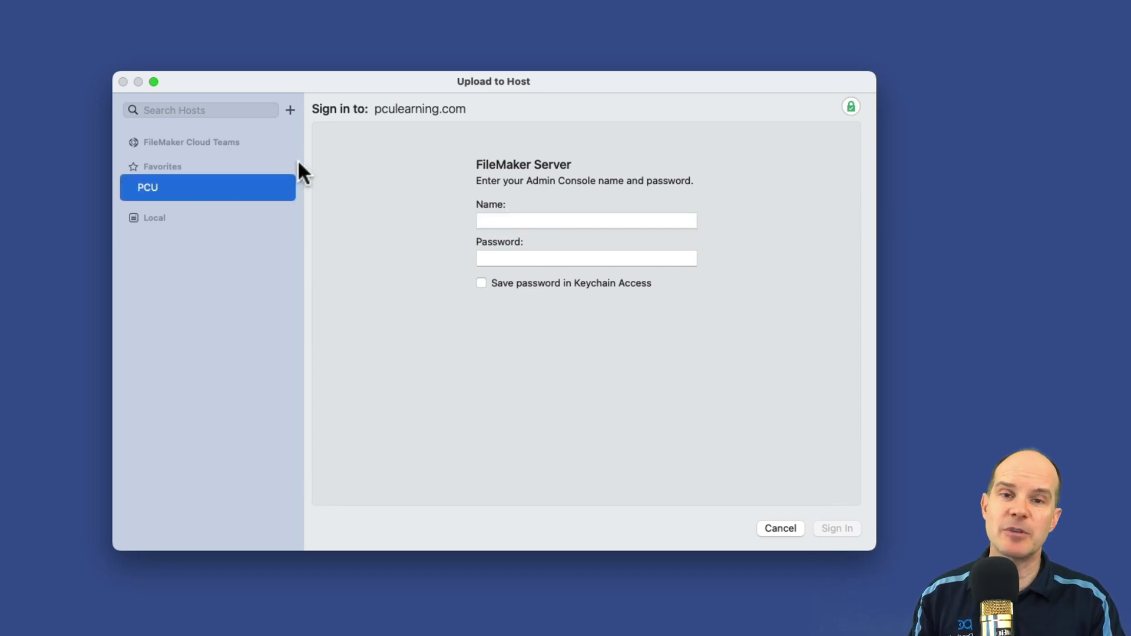
click(289, 109)
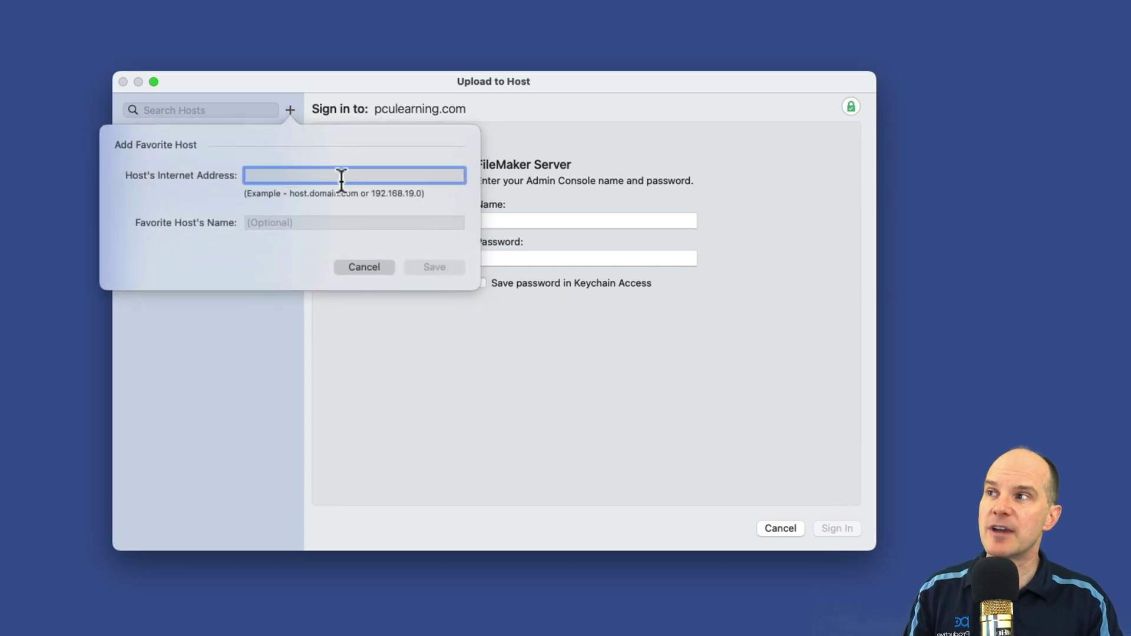
click(289, 222)
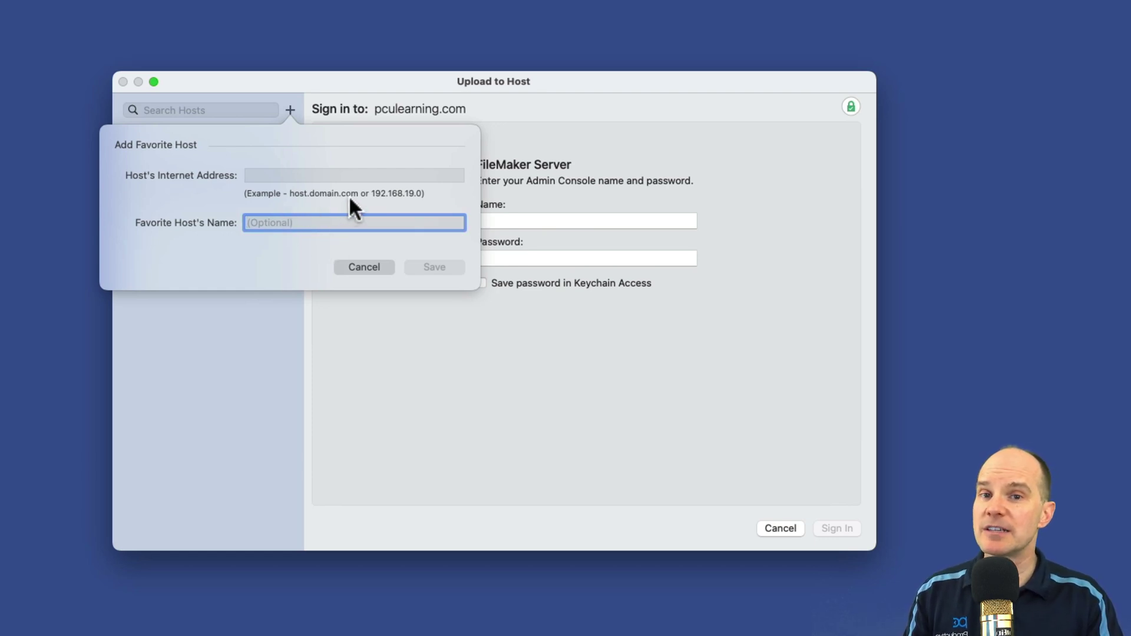
key(Tab)
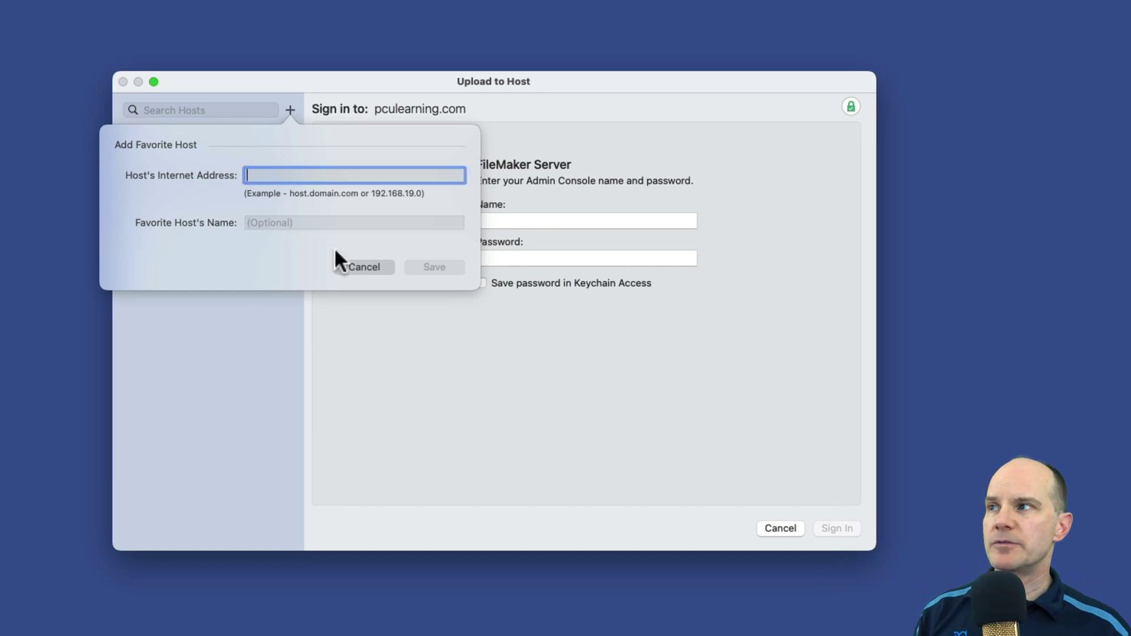
click(352, 265)
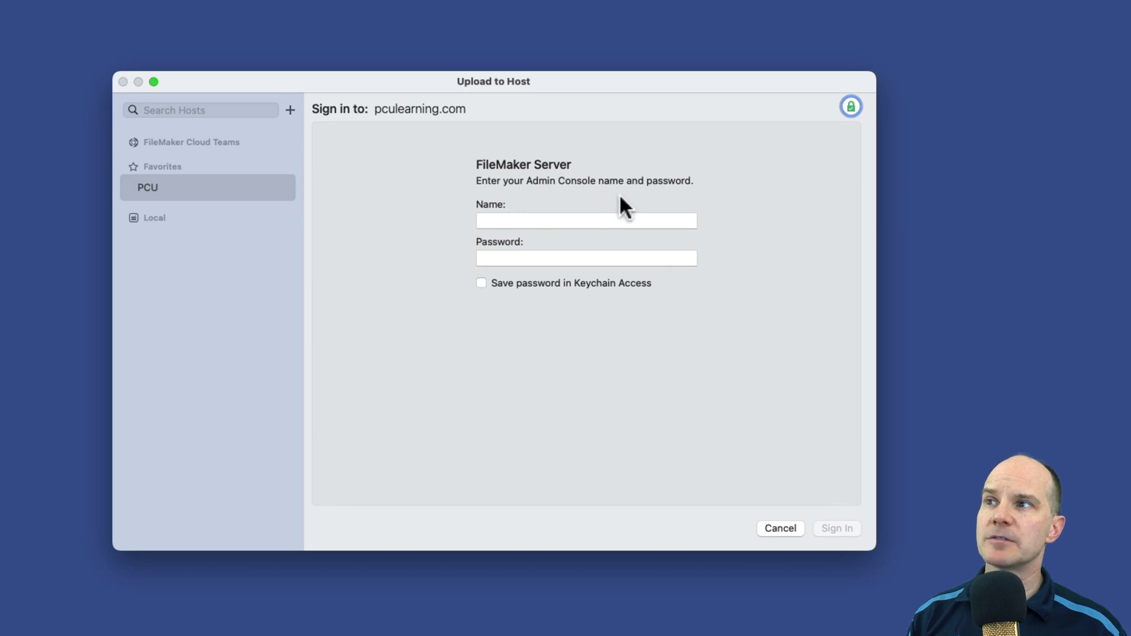
Step: Sign in to the server, set the destination to the personal subfolder under Databases, and grab WebTest.fmp12
click(559, 219)
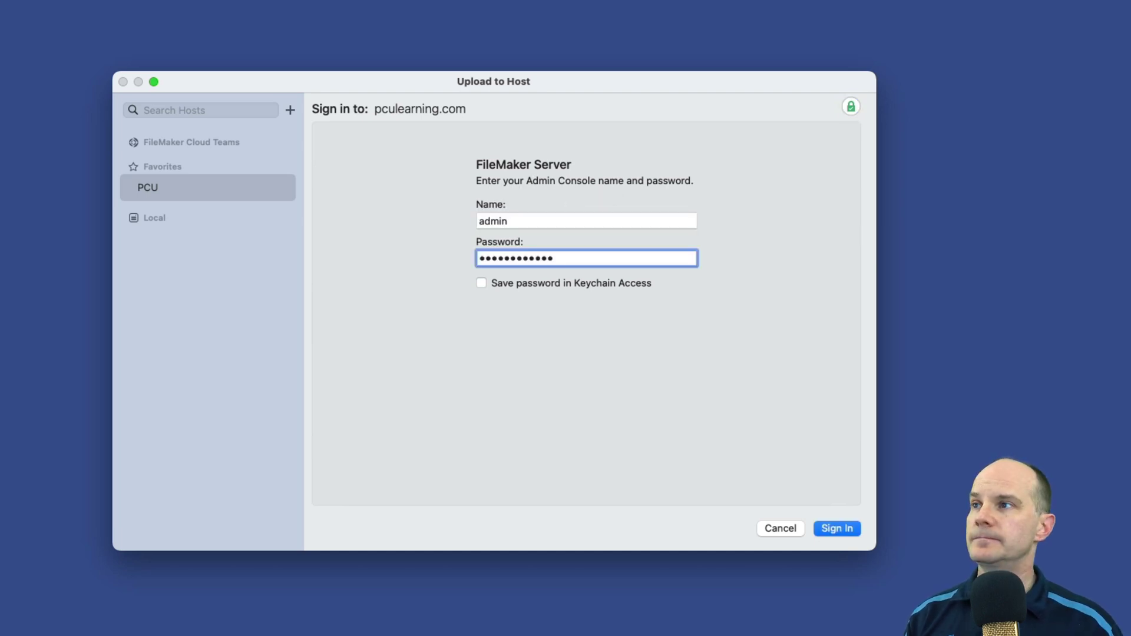
key(Return)
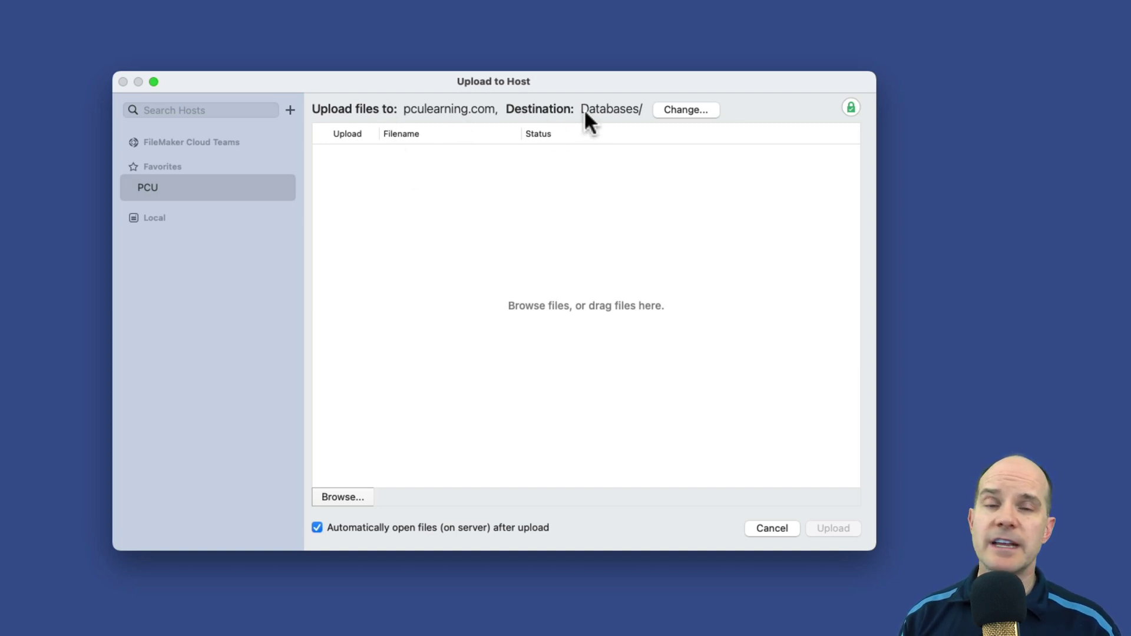
click(685, 110)
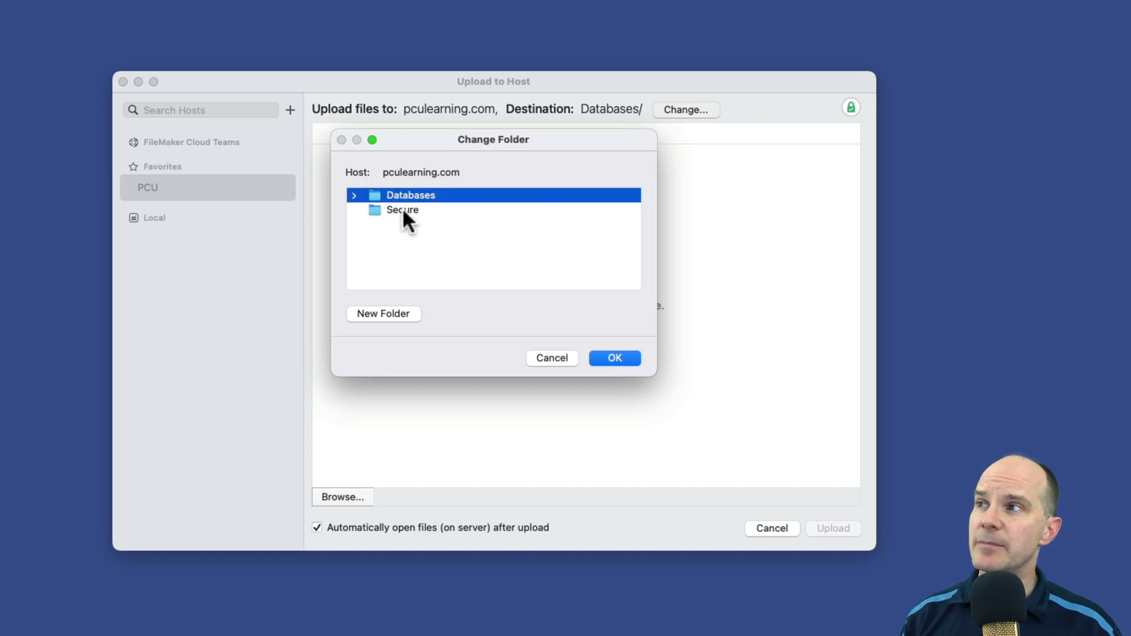
click(353, 195)
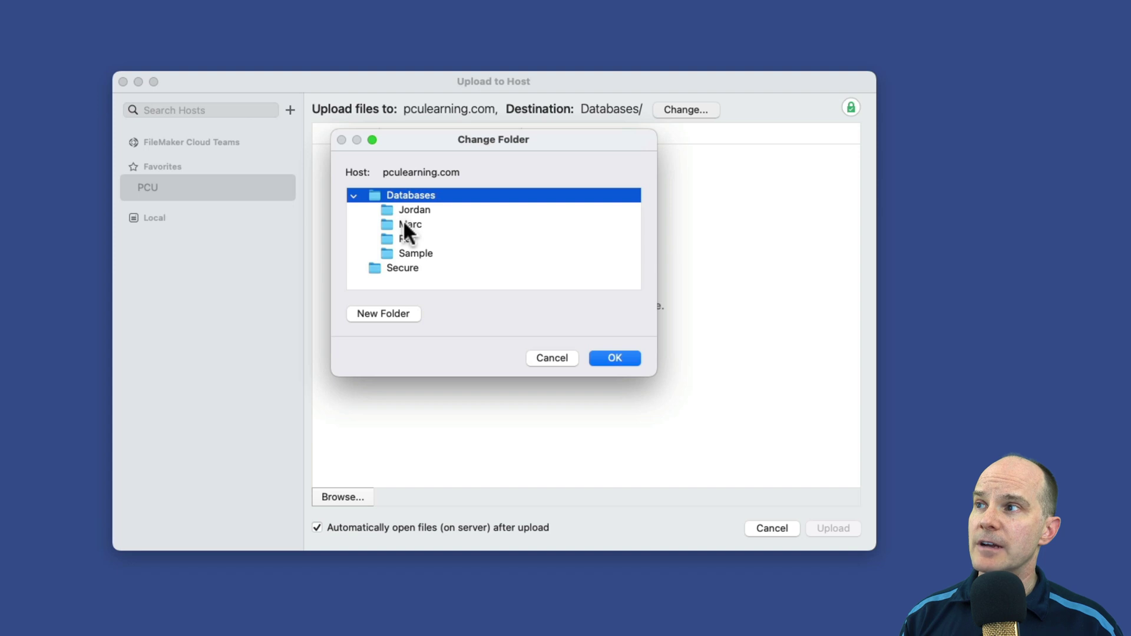
click(405, 227)
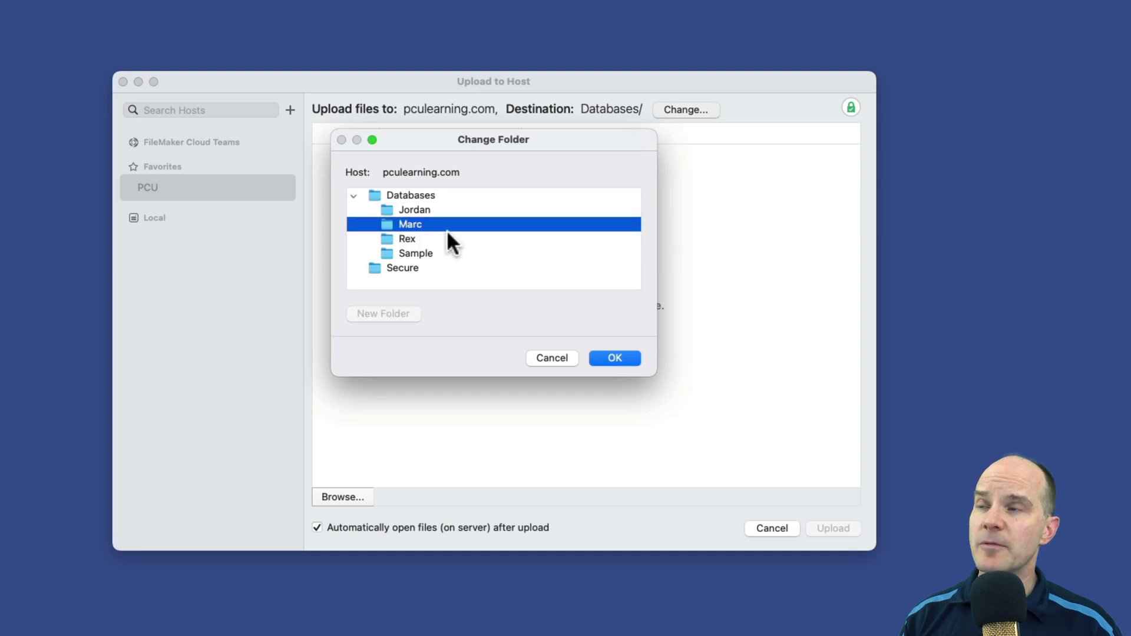
click(608, 360)
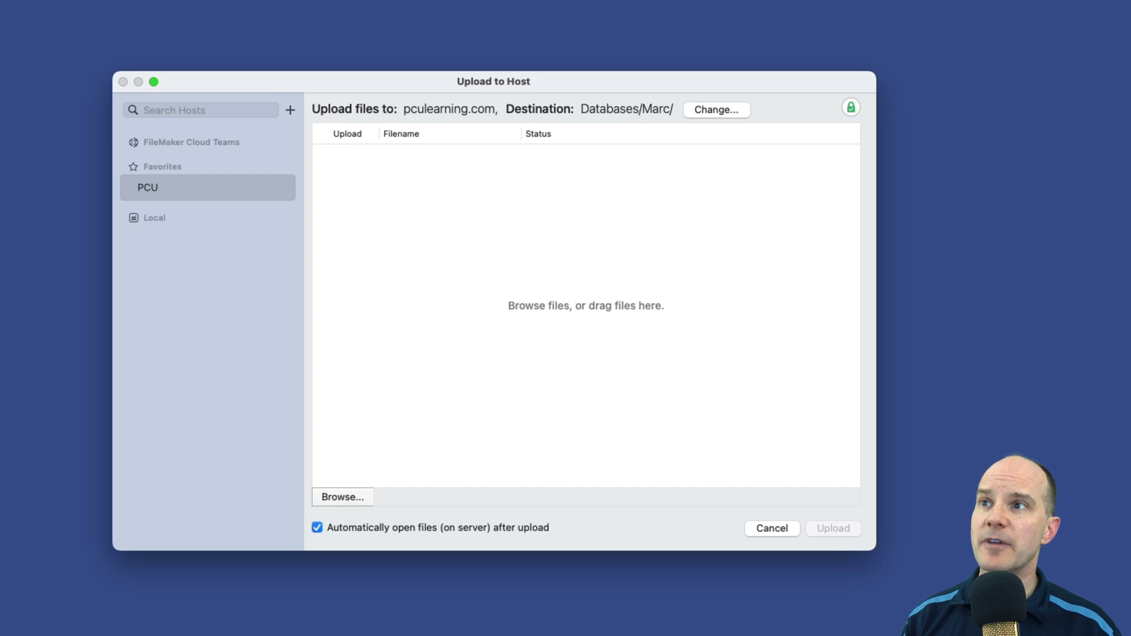
click(1002, 303)
Step: Add WebTest.fmp12 to the upload list, upload it, and tick Open with FileMaker Pro
drag(982, 298, 630, 309)
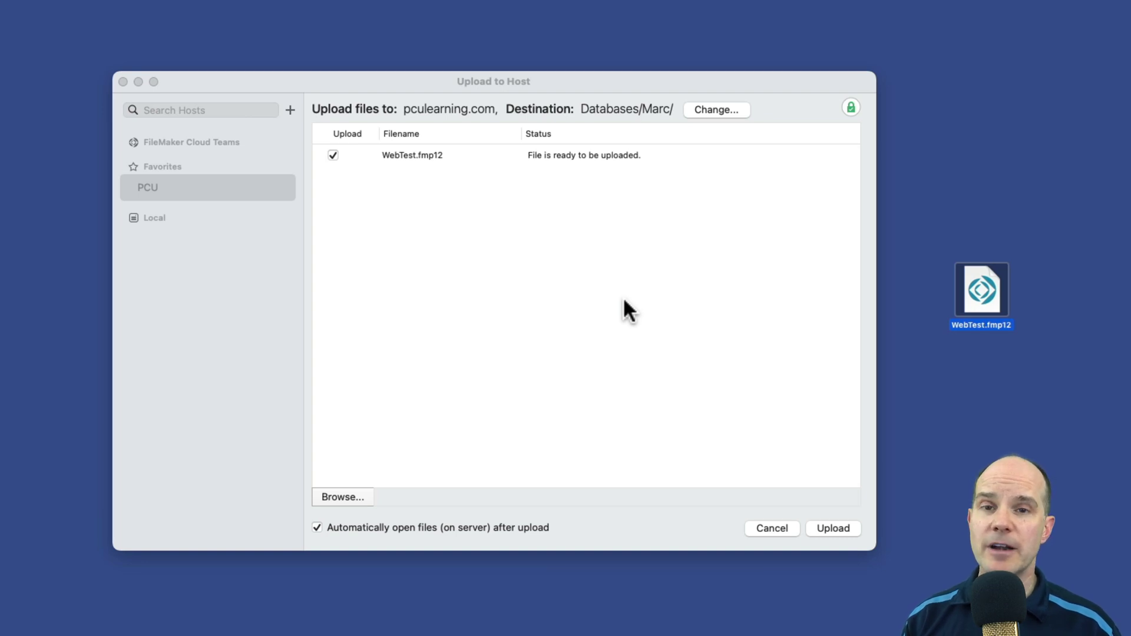
click(469, 158)
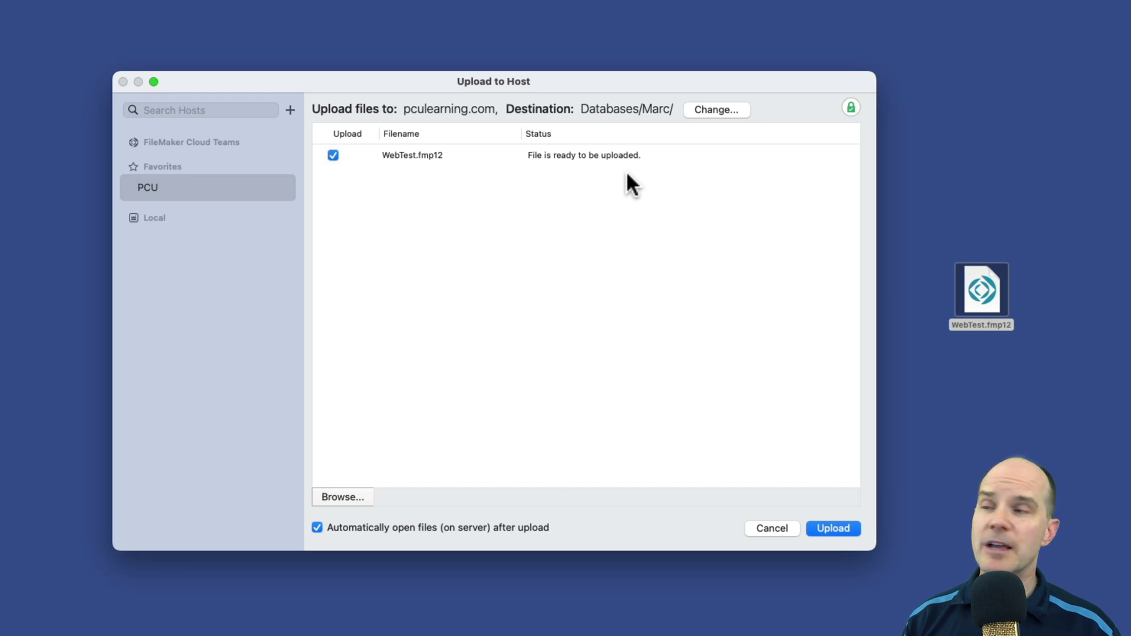
click(845, 528)
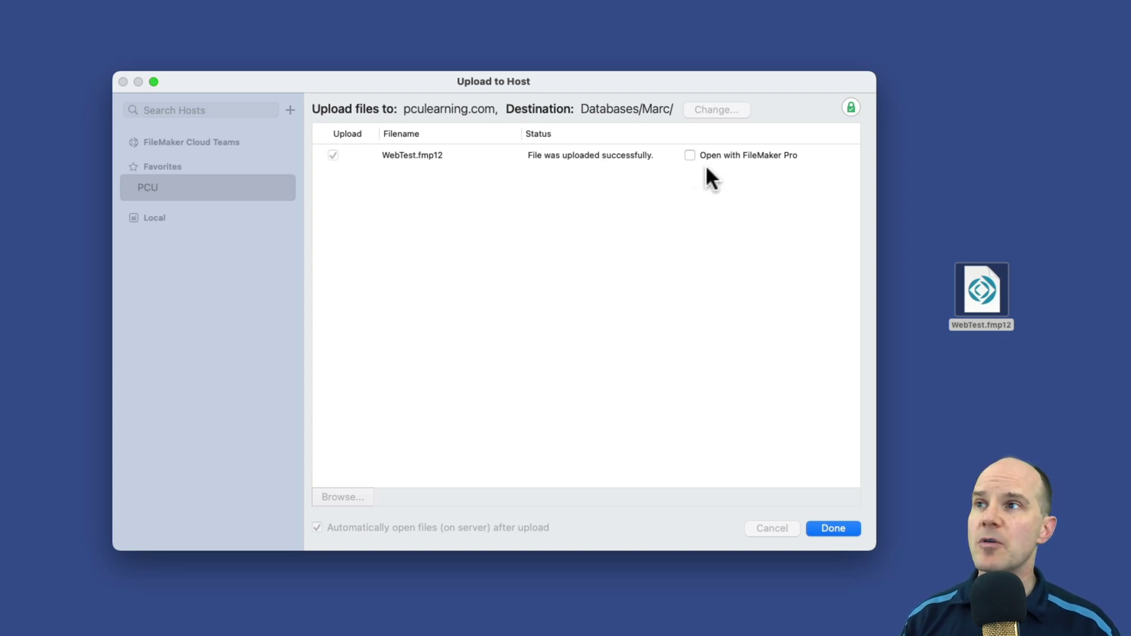
click(690, 154)
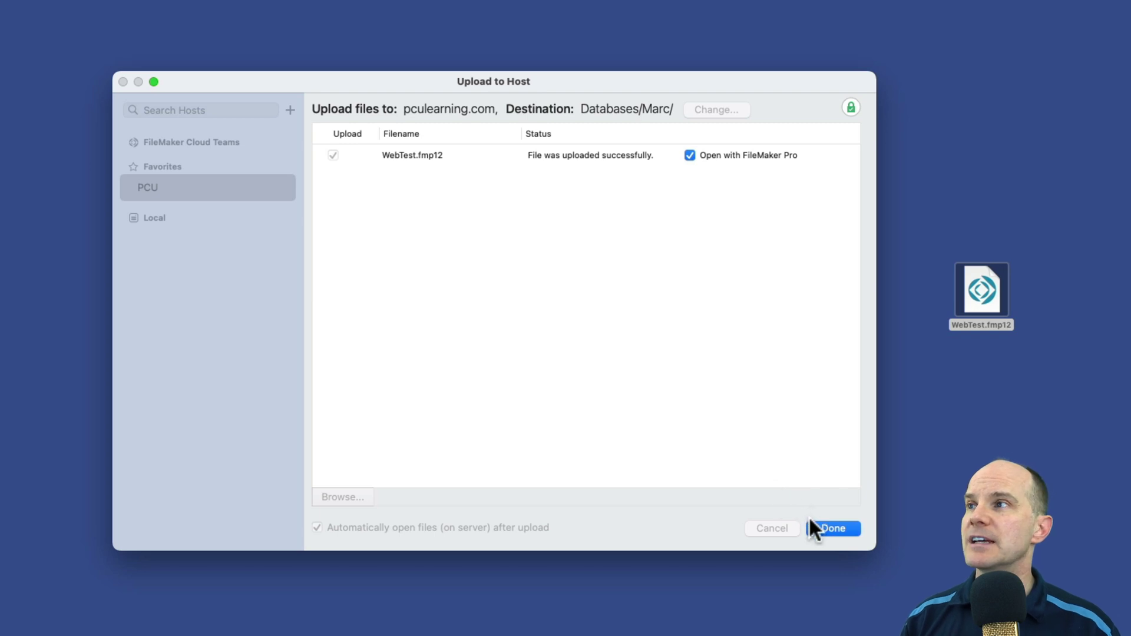
Step: Open the hosted WebTest file and enter the admin account name and its password
click(834, 528)
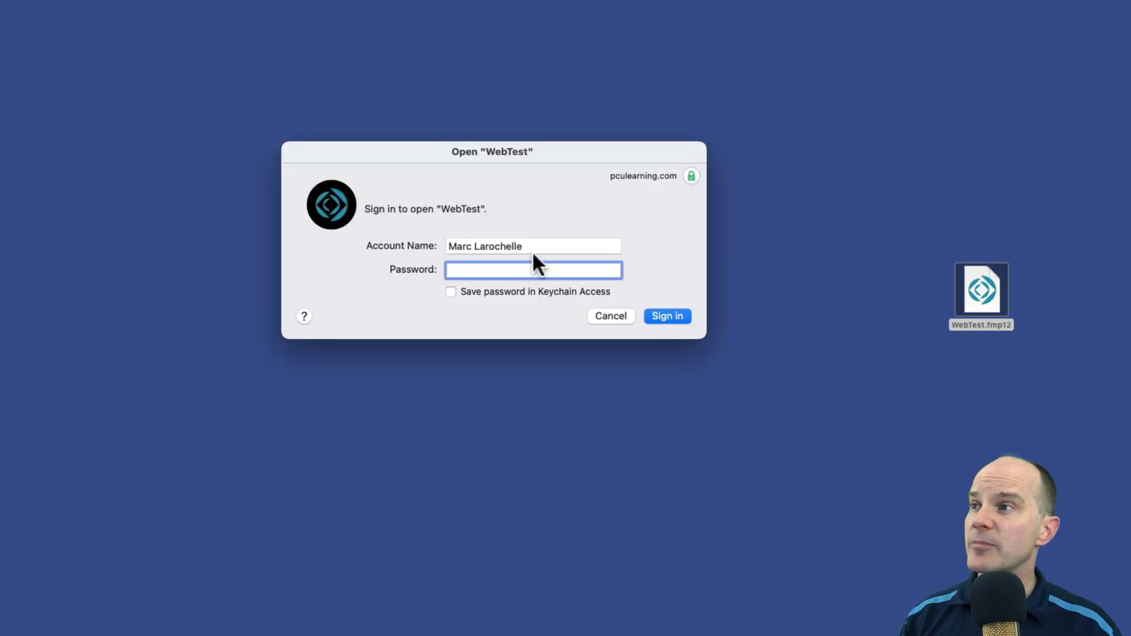
drag(548, 246, 422, 239)
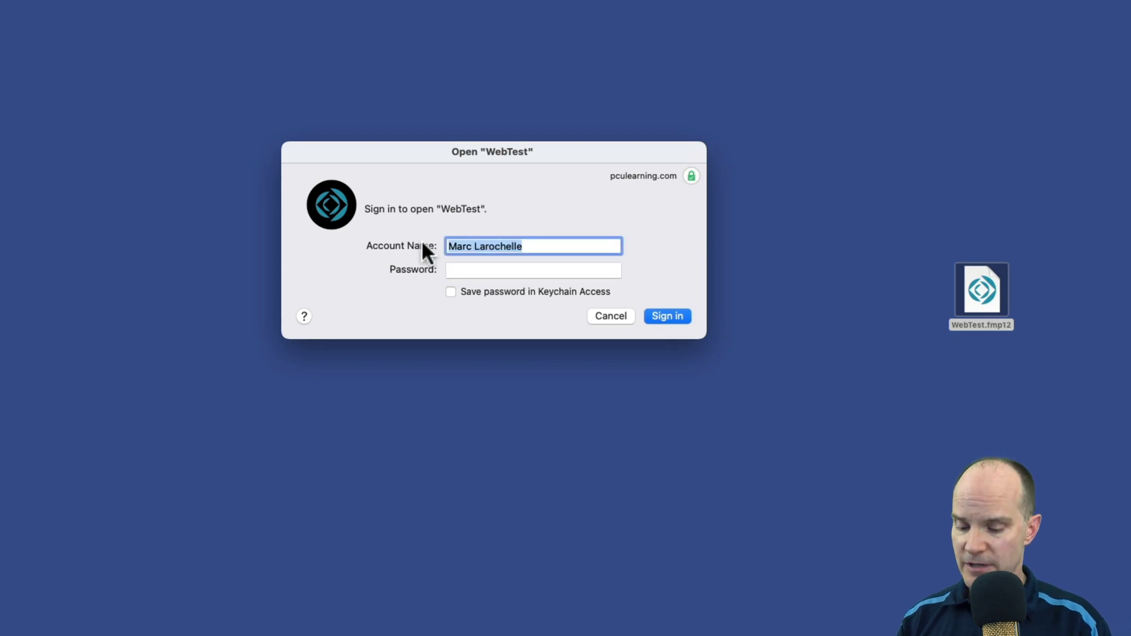
text(admin)
key(Tab)
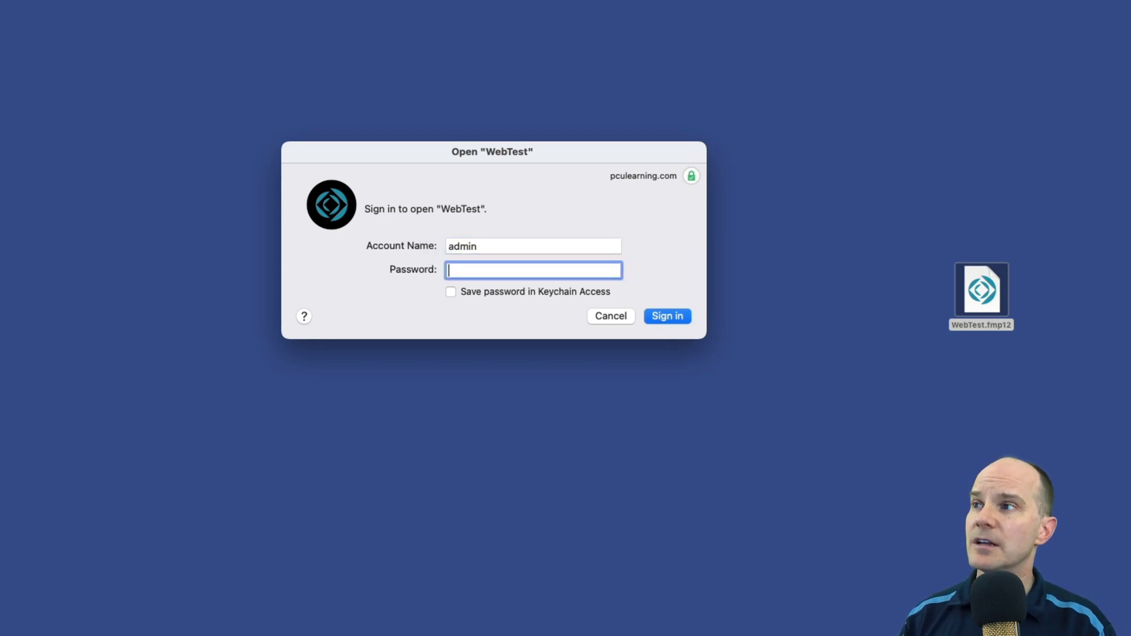
text(adm)
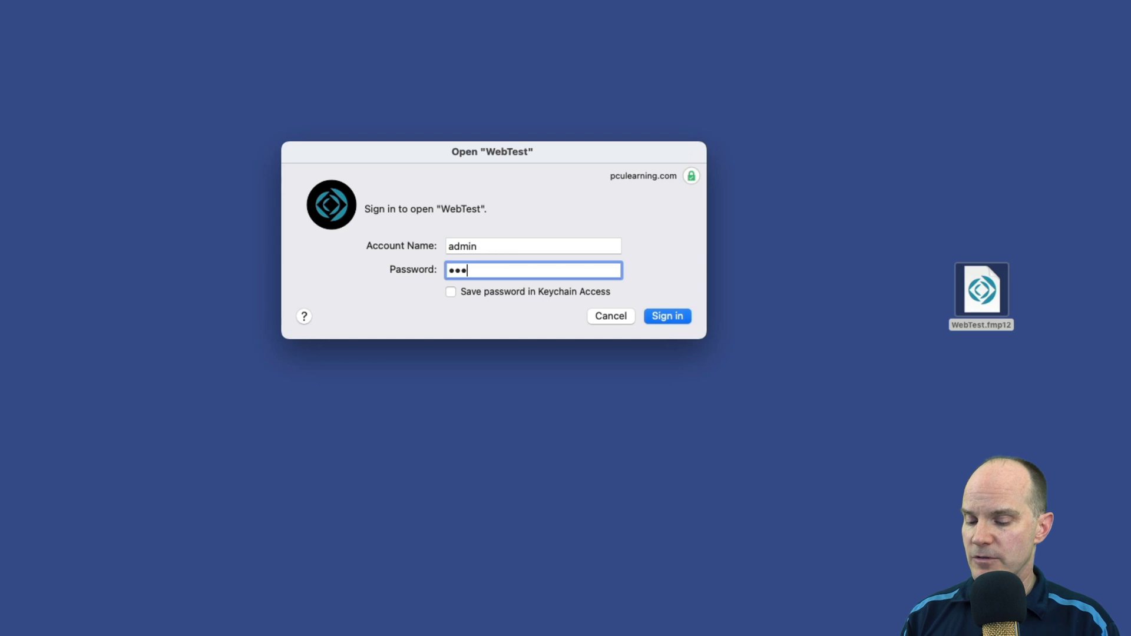
text(in1)
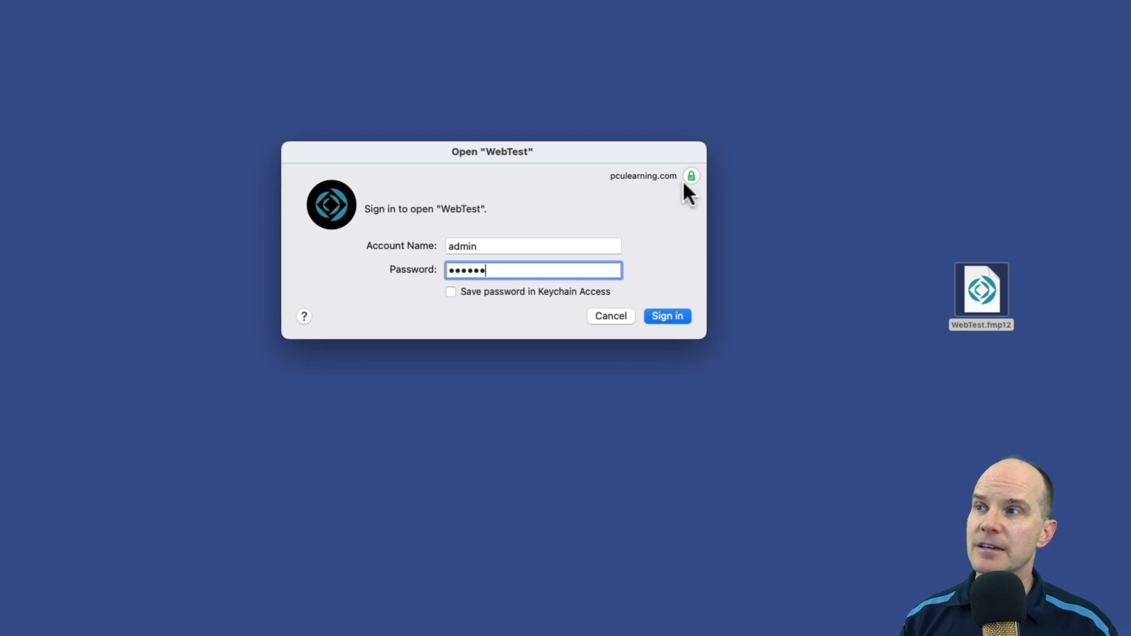
Step: Sign in to open the hosted WebTest file, then briefly view and close Manage Database
click(672, 317)
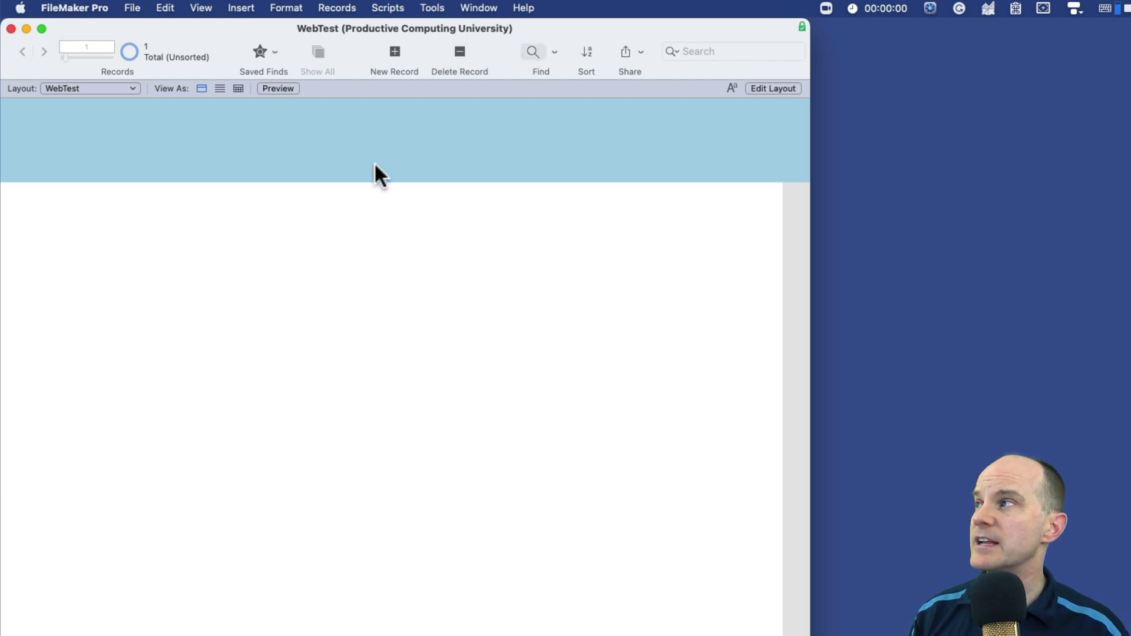
click(143, 7)
click(139, 5)
key(super+shift+d)
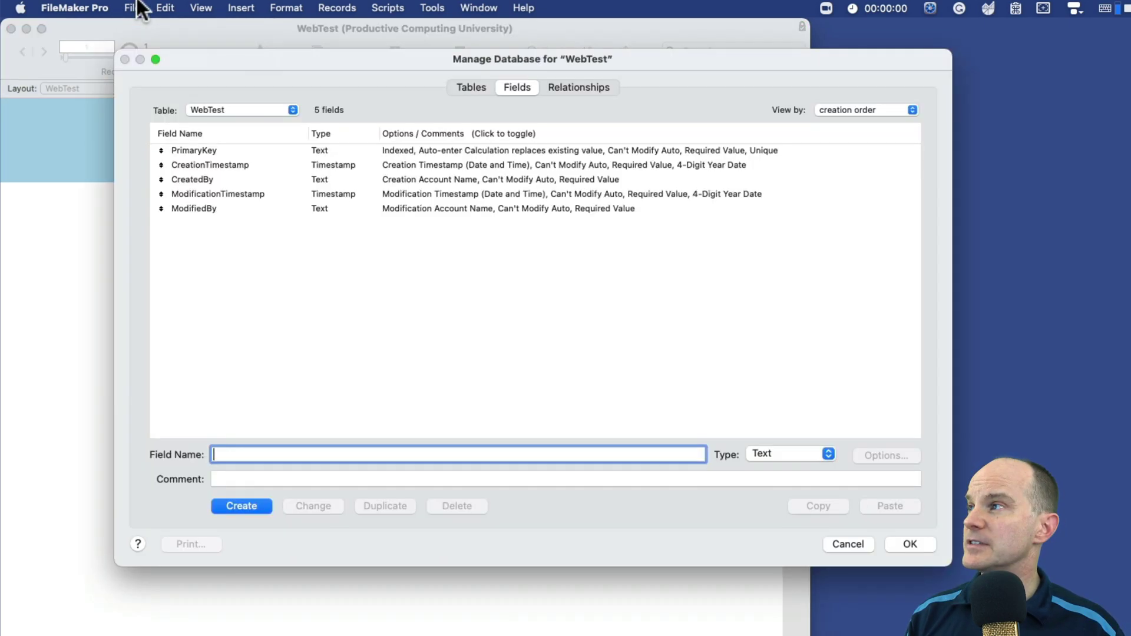
key(Escape)
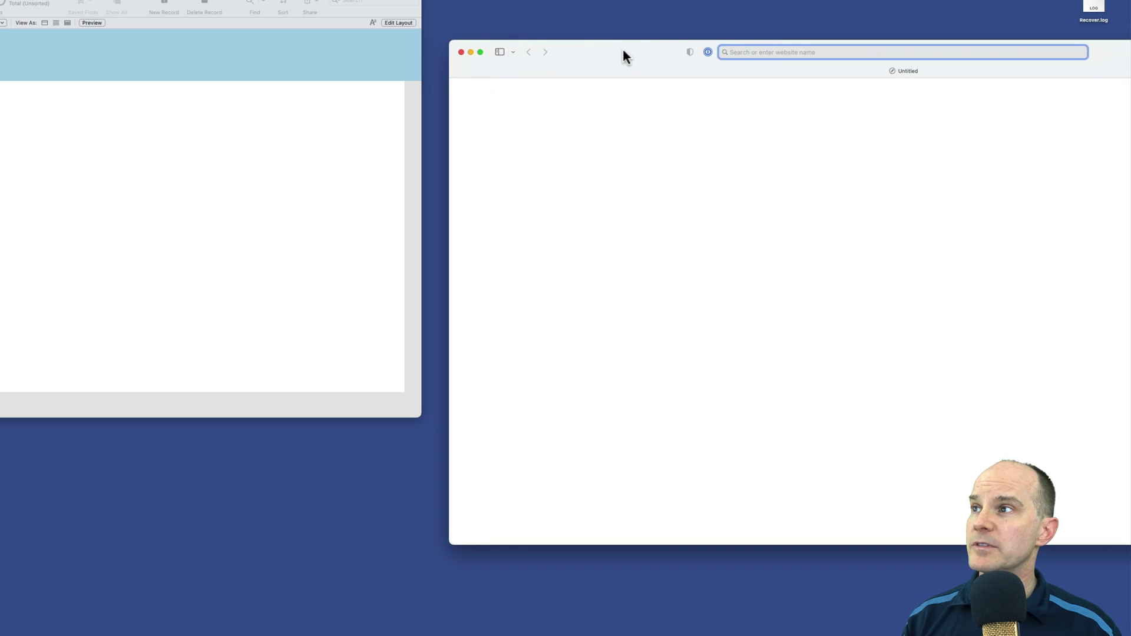
Step: In Safari, go to pculearning.com and load its /fmi/webd WebDirect address
drag(624, 51, 370, 51)
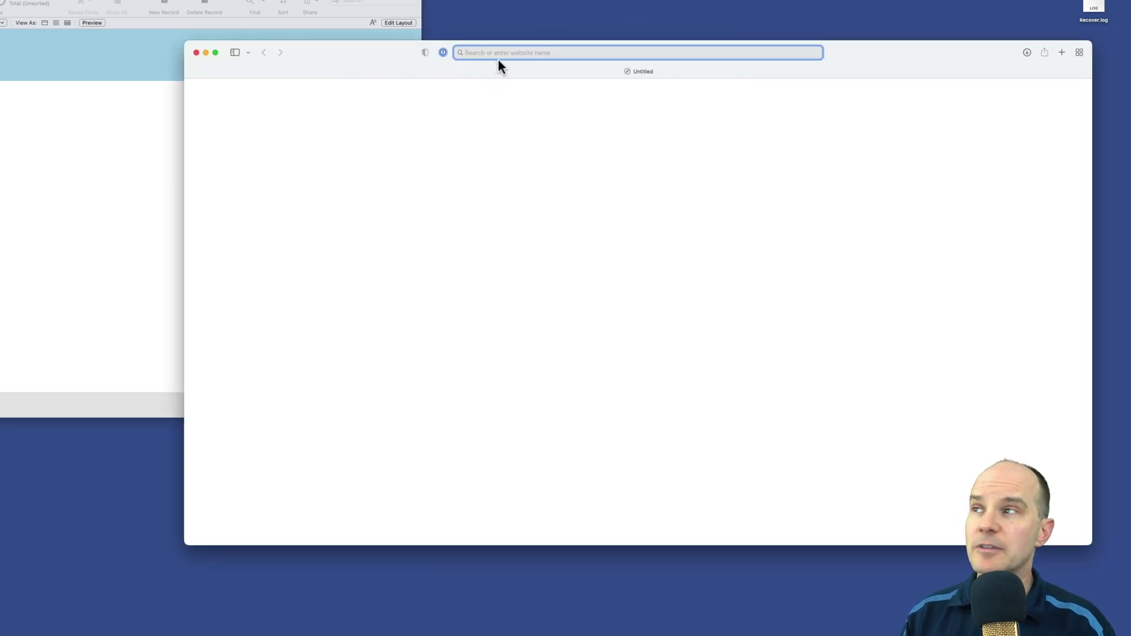
text(pcu)
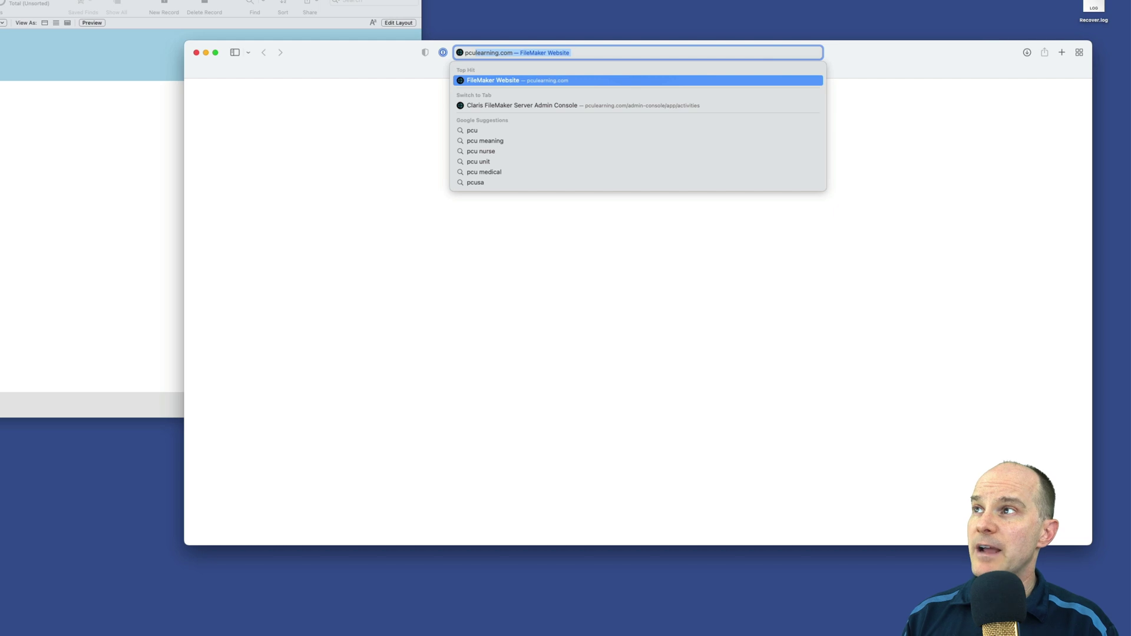
key(Return)
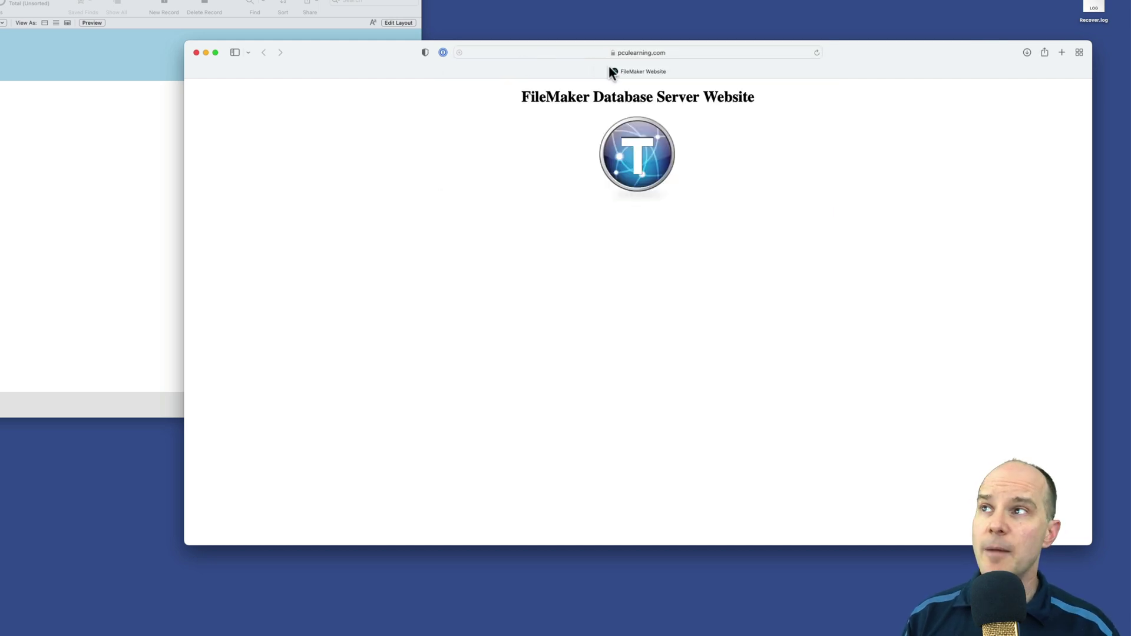
drag(653, 47, 522, 43)
click(484, 48)
click(477, 49)
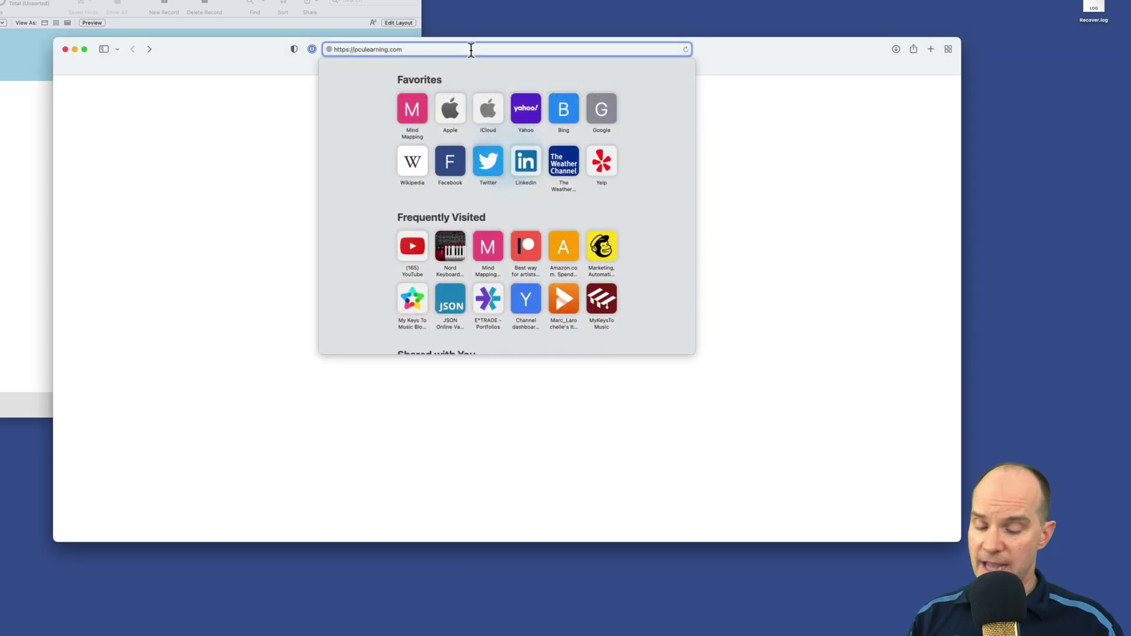
text(/)
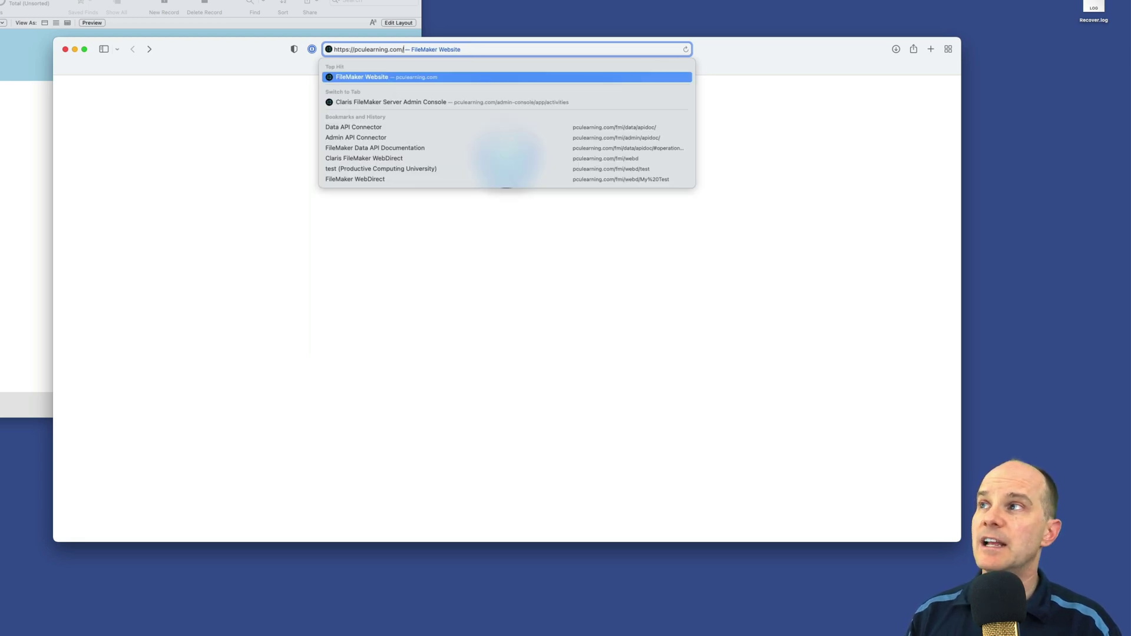
text(fmi)
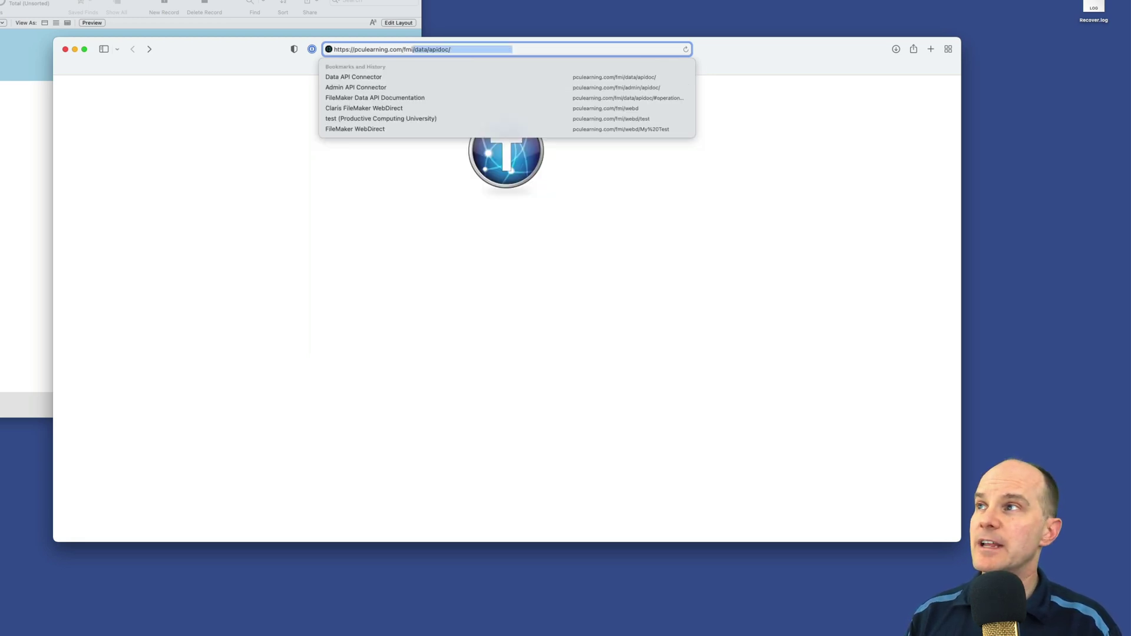
text(/webd)
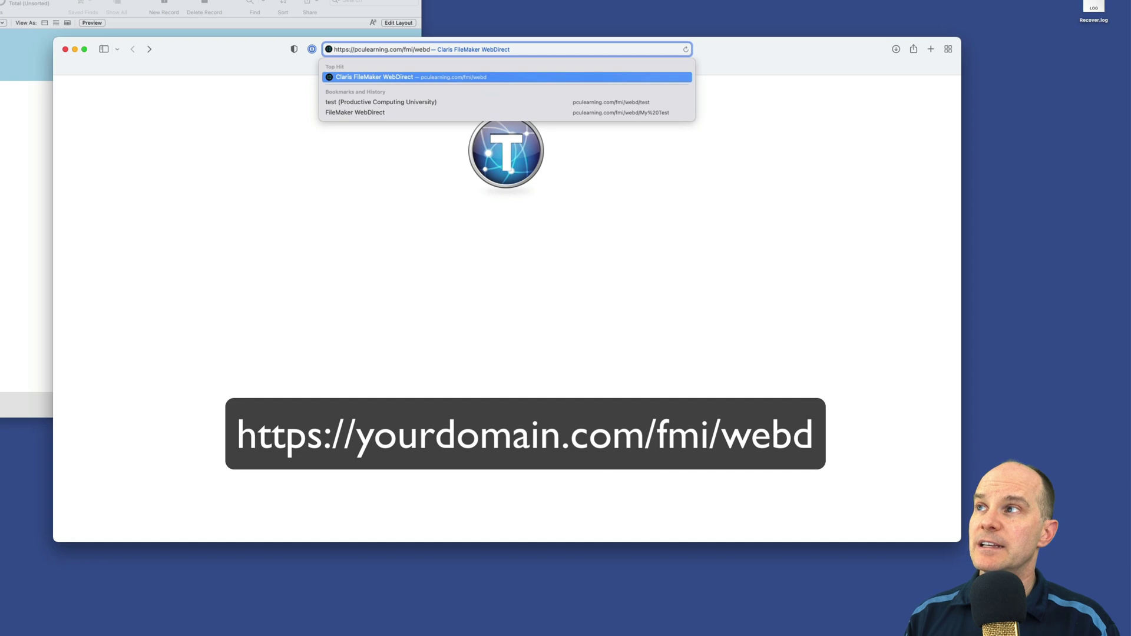
key(Return)
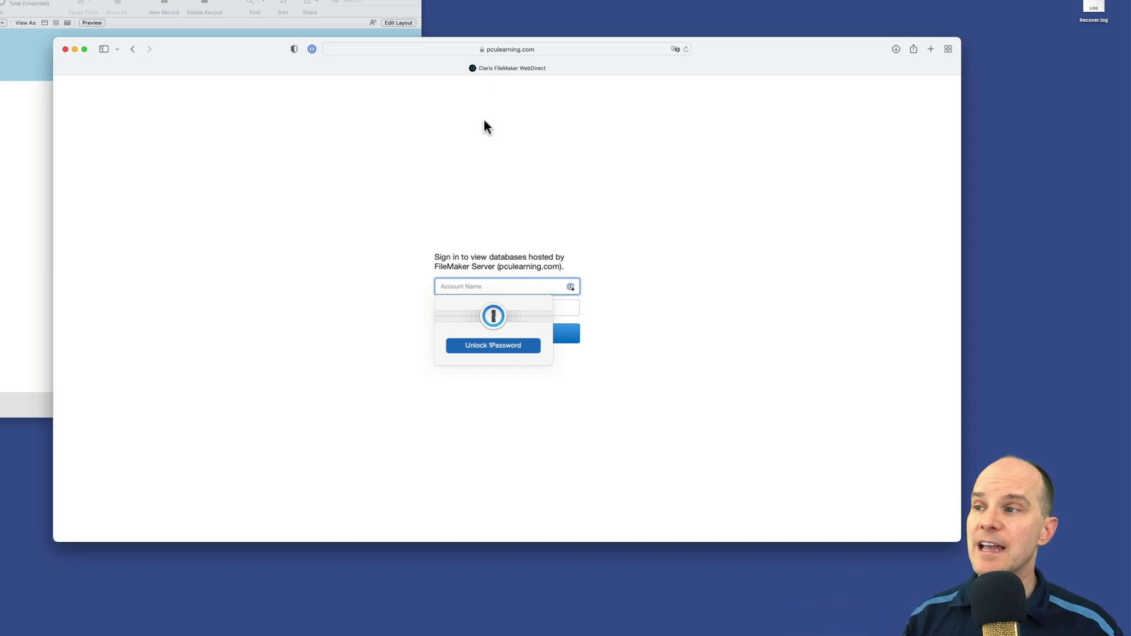
Step: Sign in to WebDirect with the web account and password, dismissing the 1Password prompts
click(749, 361)
click(517, 283)
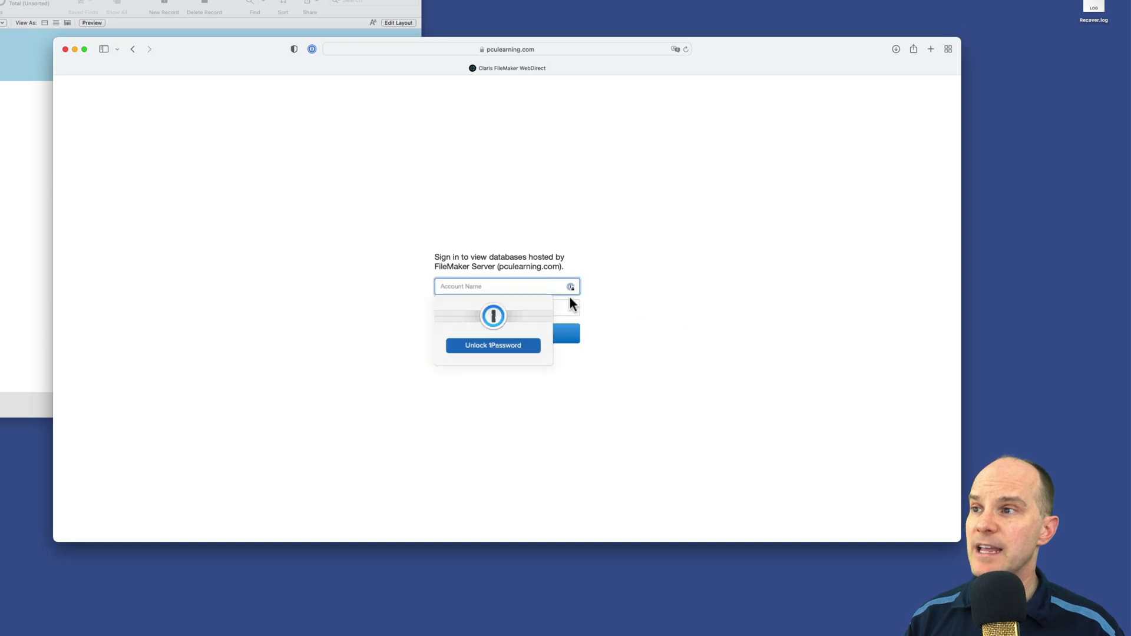
click(571, 288)
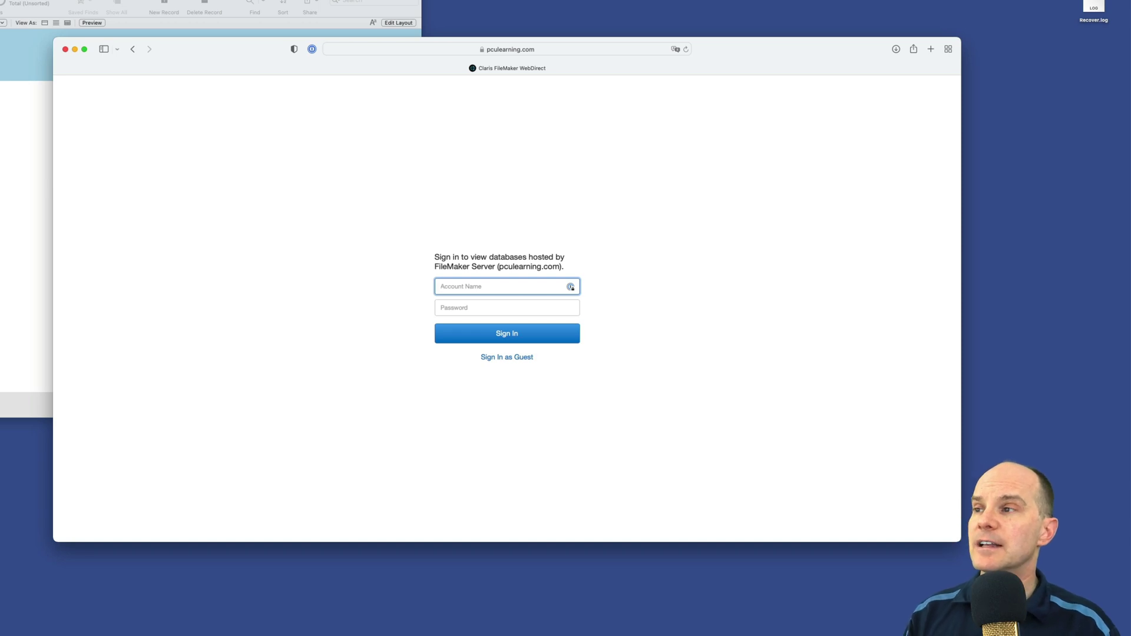
text(web)
key(Tab)
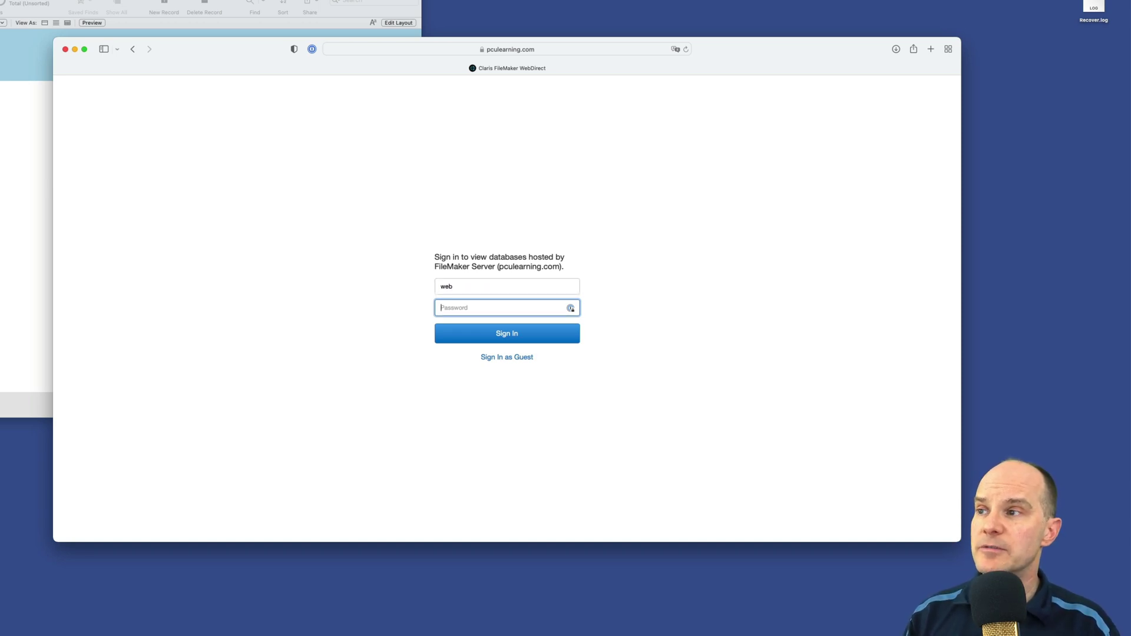
text(web)
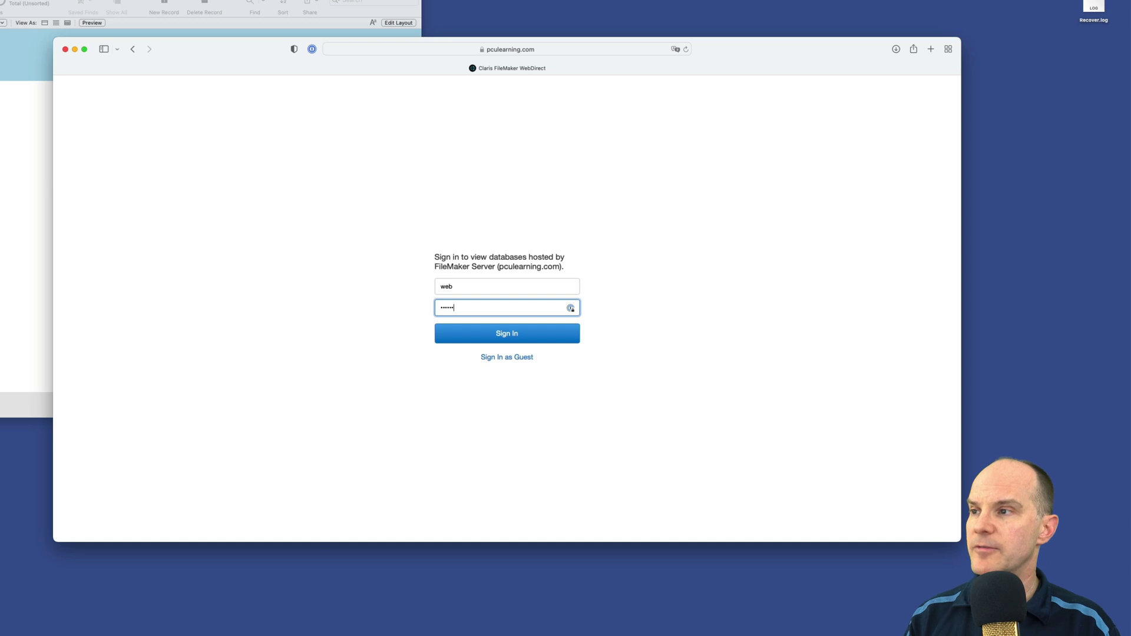
key(Return)
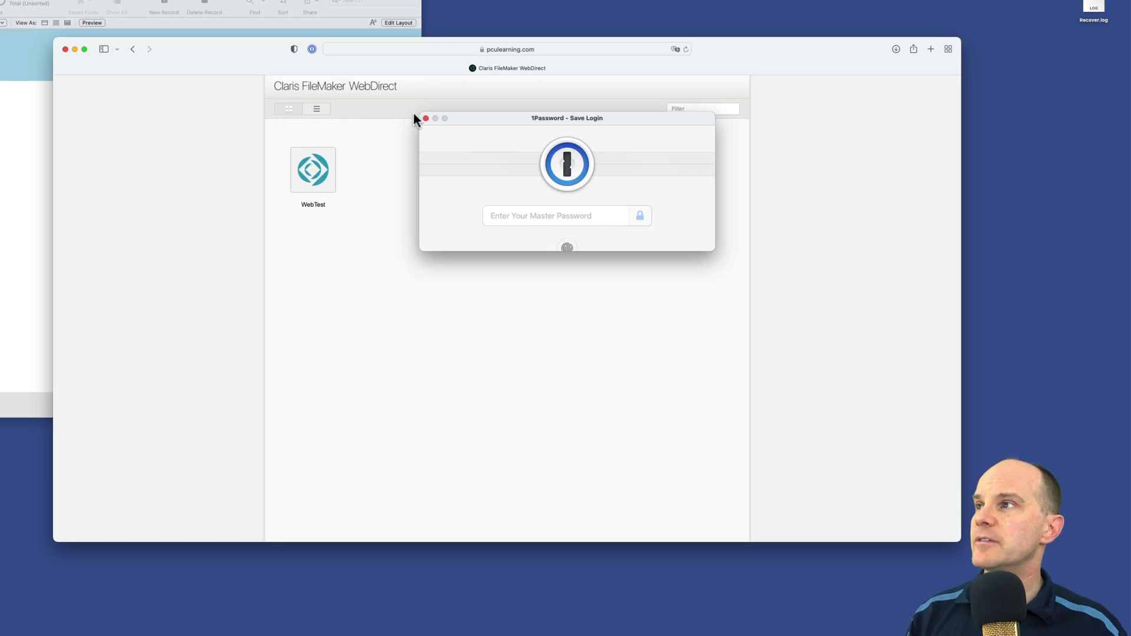
click(425, 118)
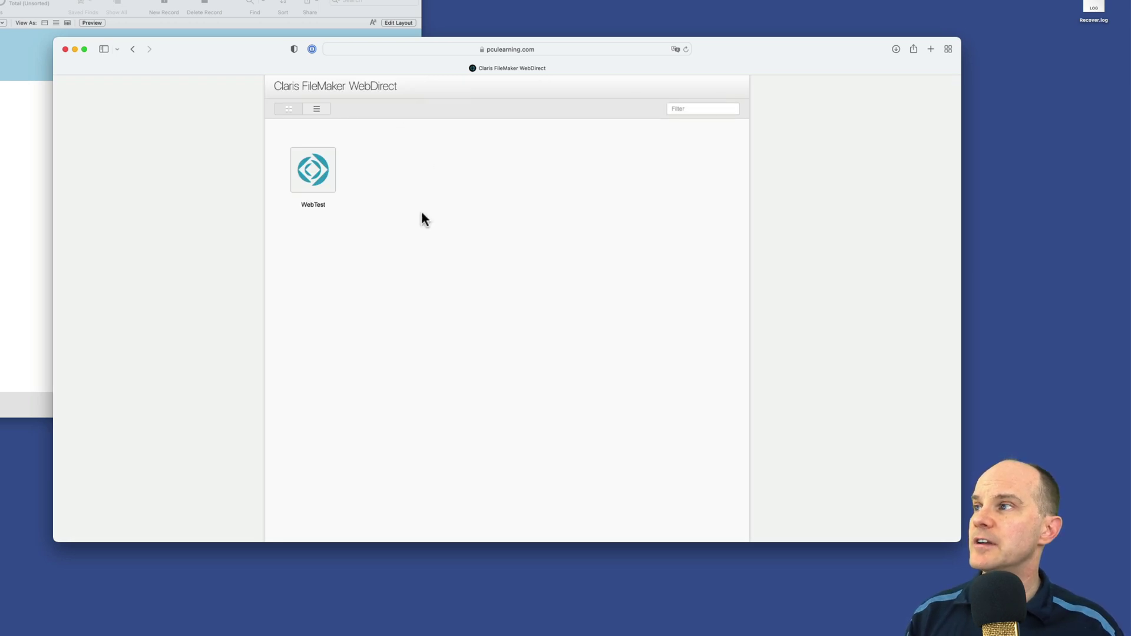
Step: Open the WebTest database in WebDirect, sign in with the web account, and close the save-login prompt
click(316, 188)
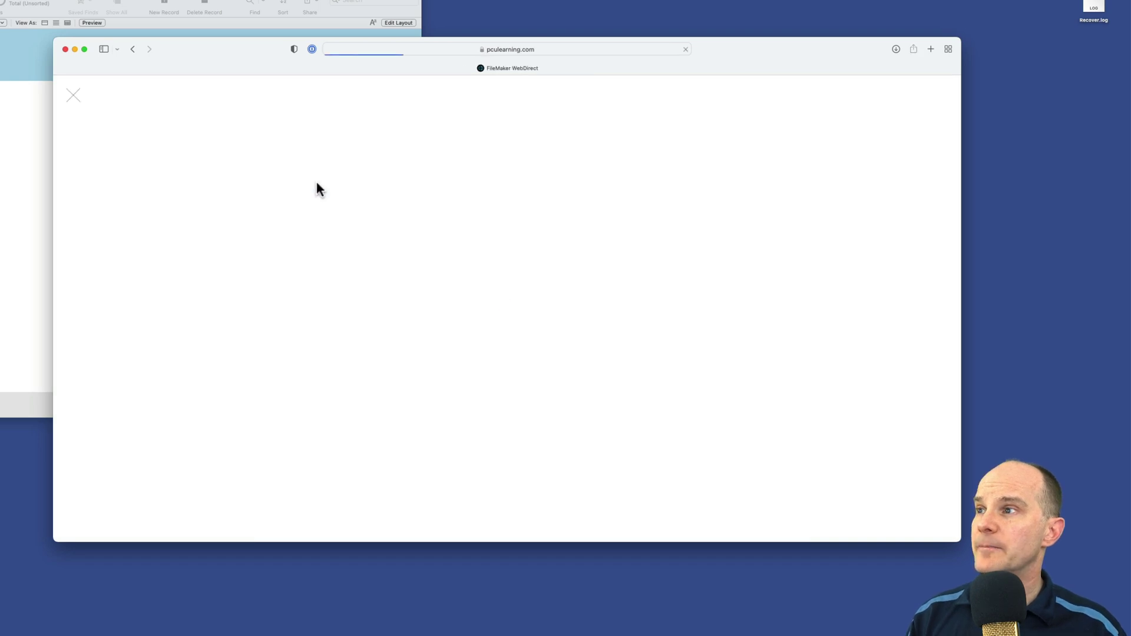
click(634, 325)
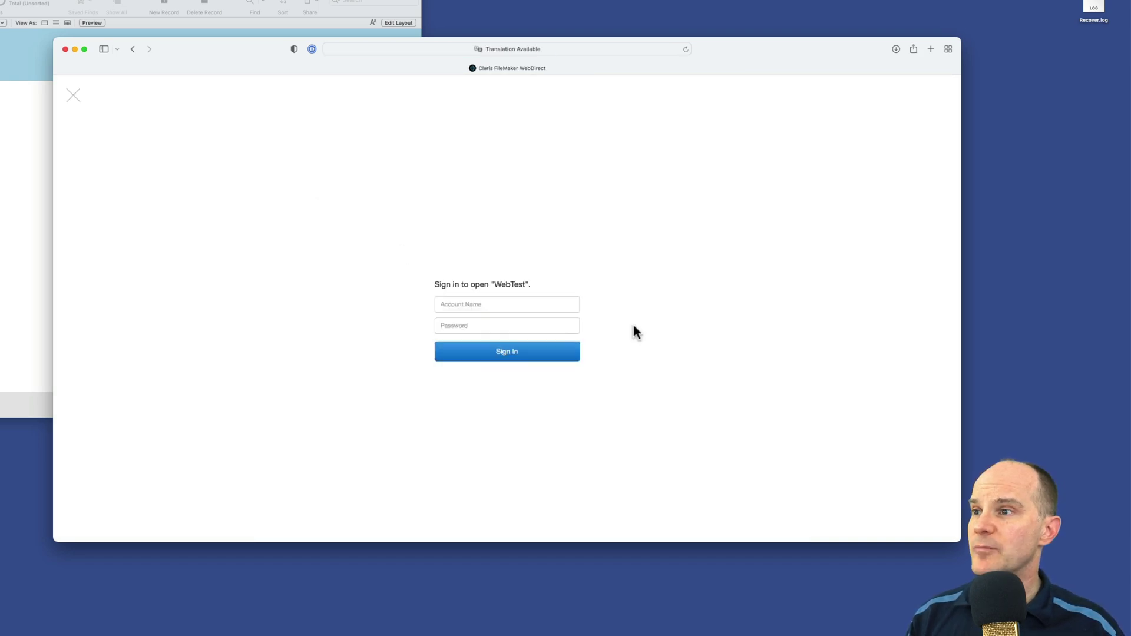
click(498, 305)
click(570, 305)
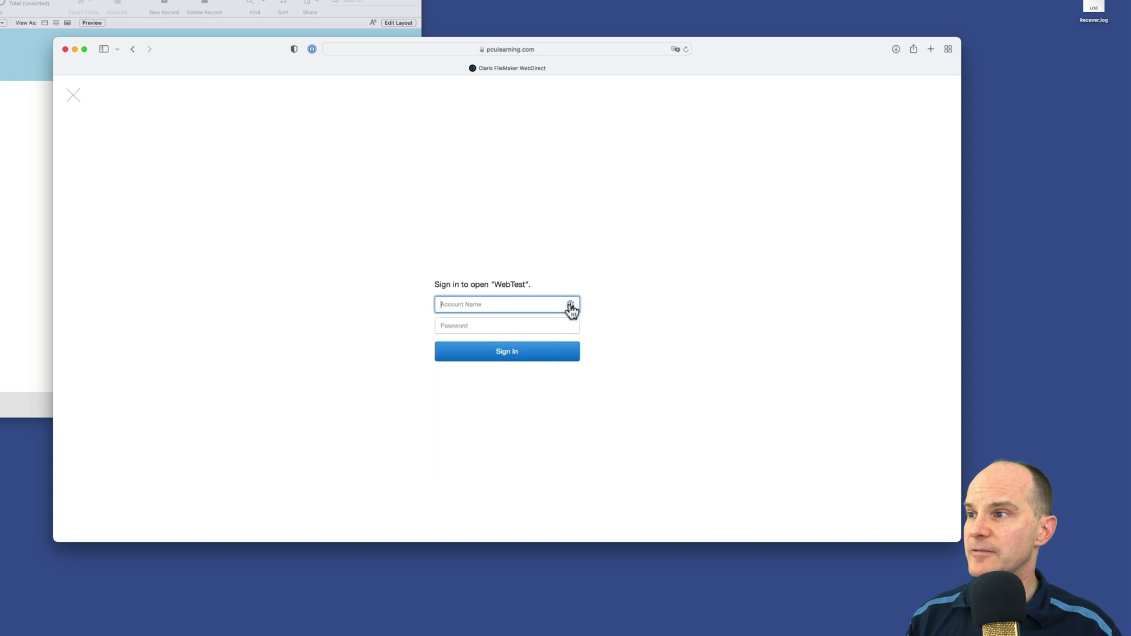
text(web)
key(Tab)
text(web)
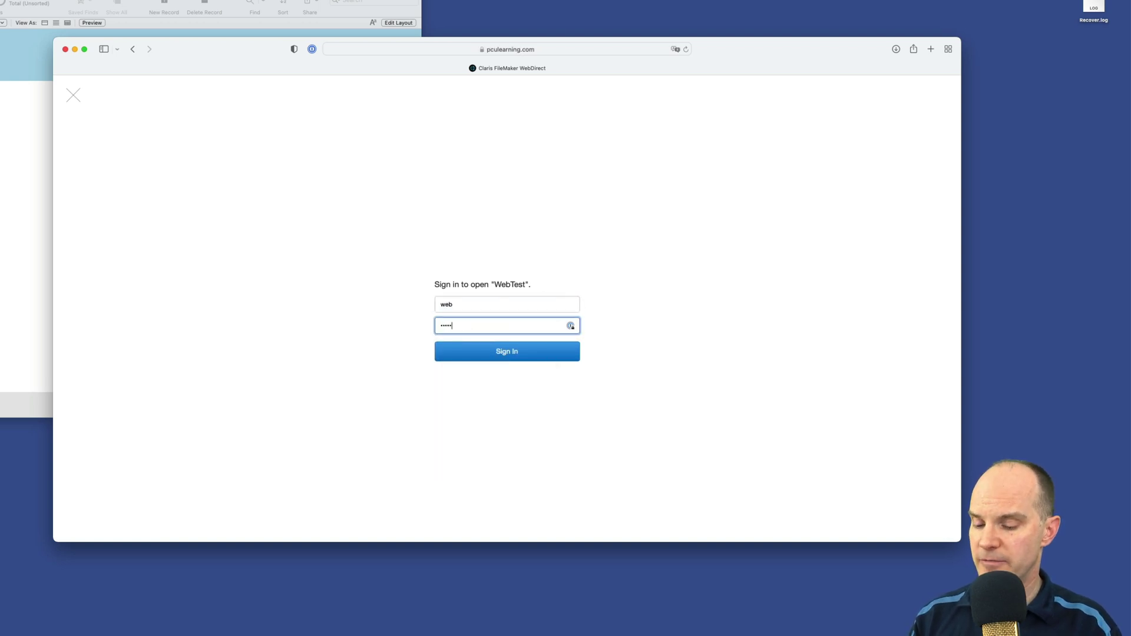
key(Return)
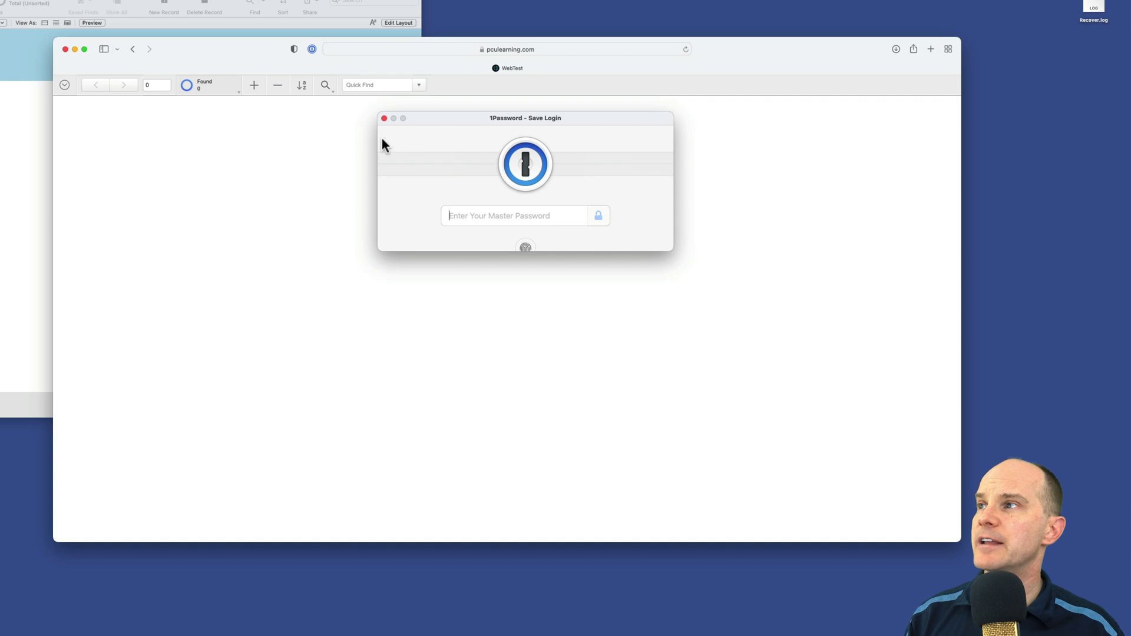
click(385, 119)
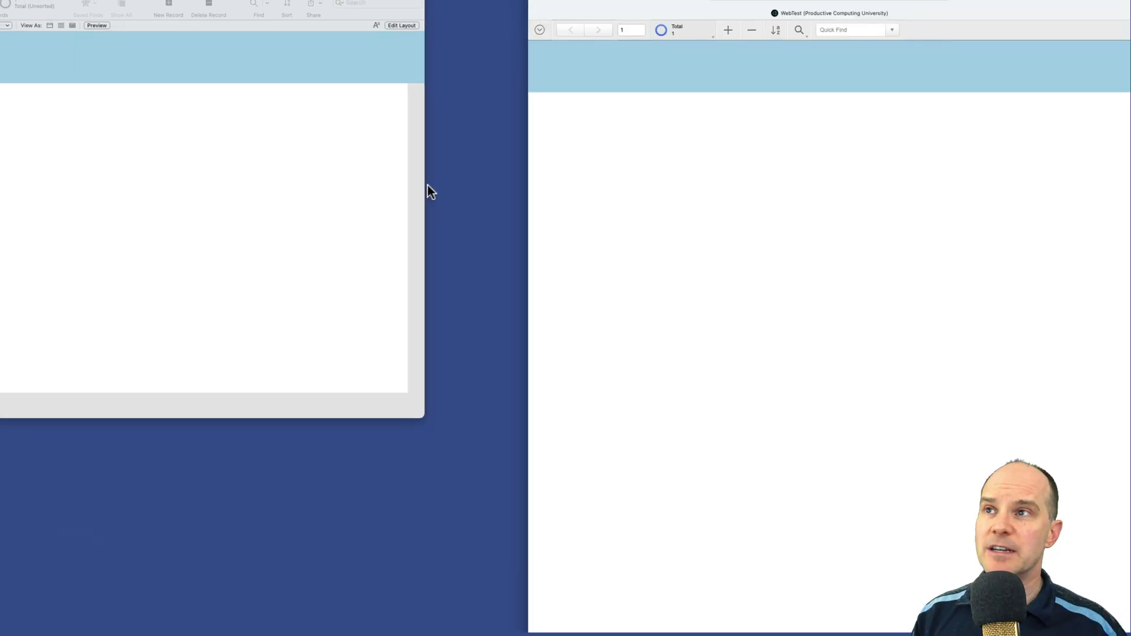
Step: Switch FileMaker Pro to Layout mode and draw a button on the WebTest layout body
click(439, 199)
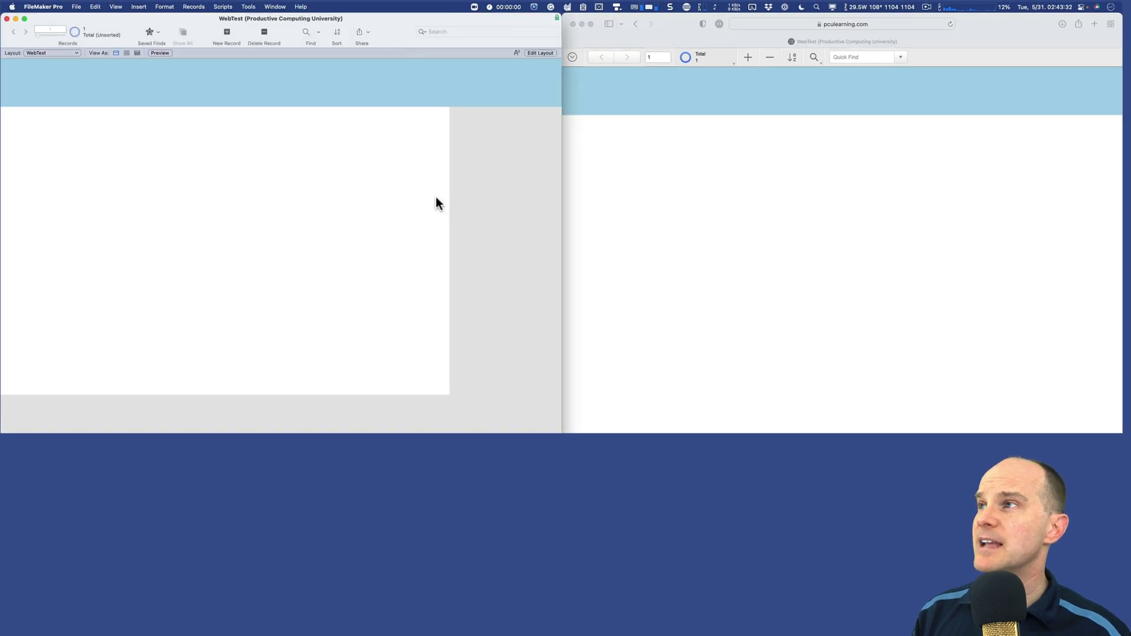
click(742, 165)
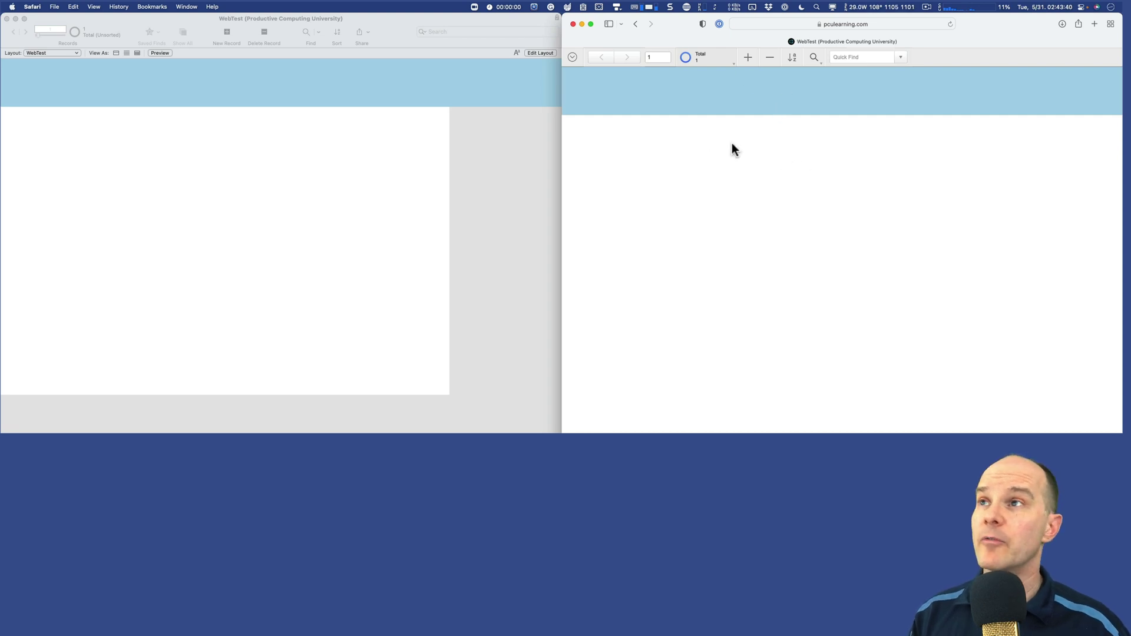
click(353, 66)
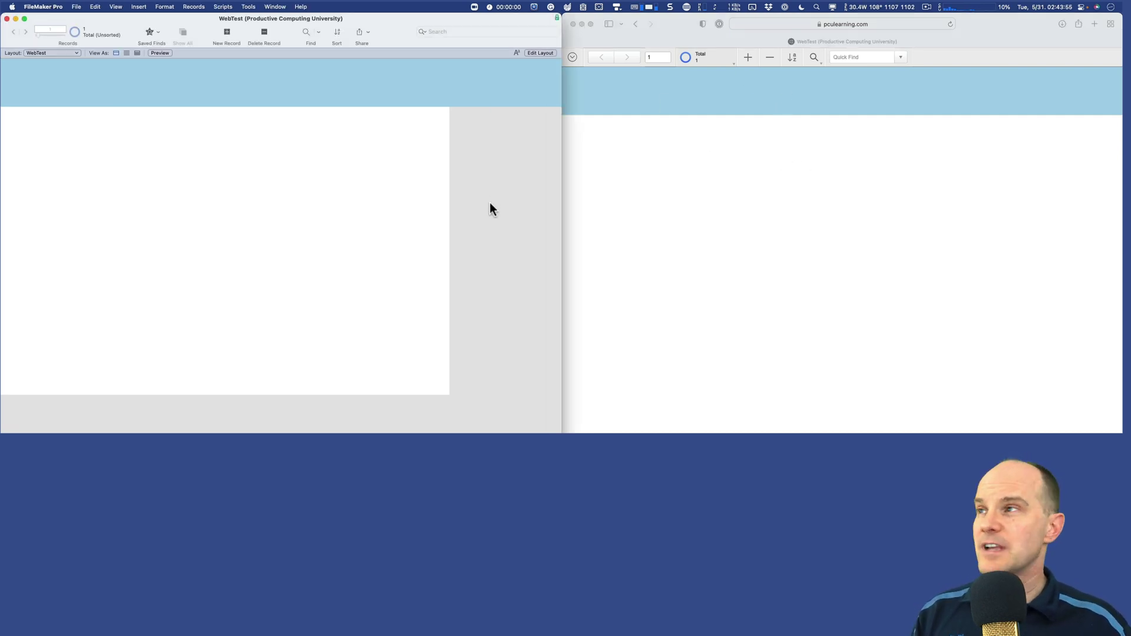
key(super+l)
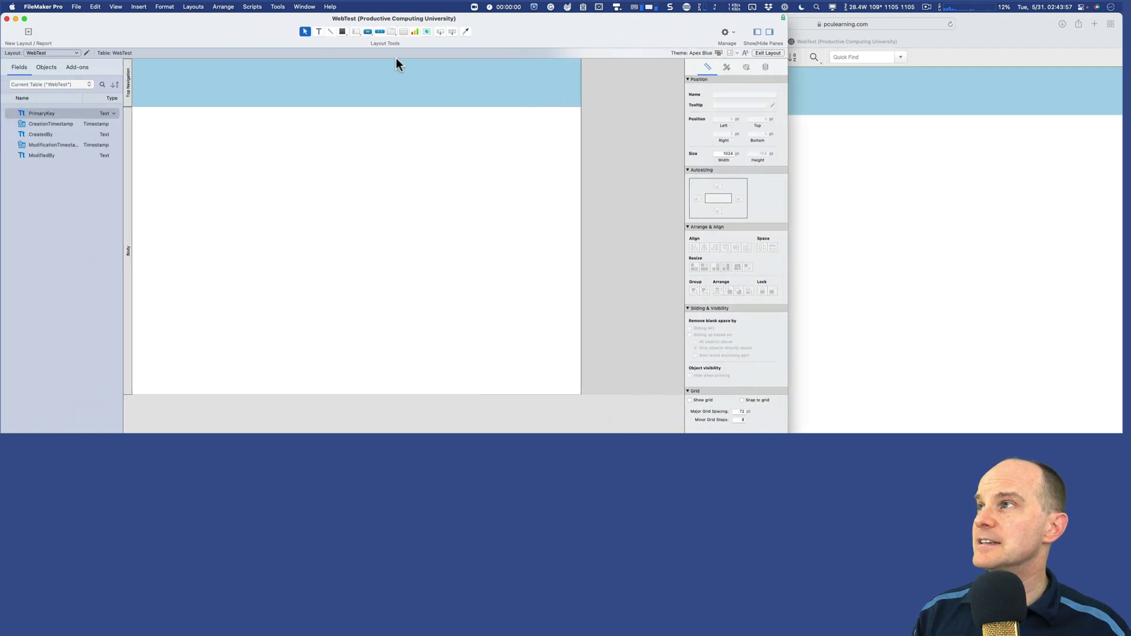
click(368, 32)
drag(264, 161, 348, 200)
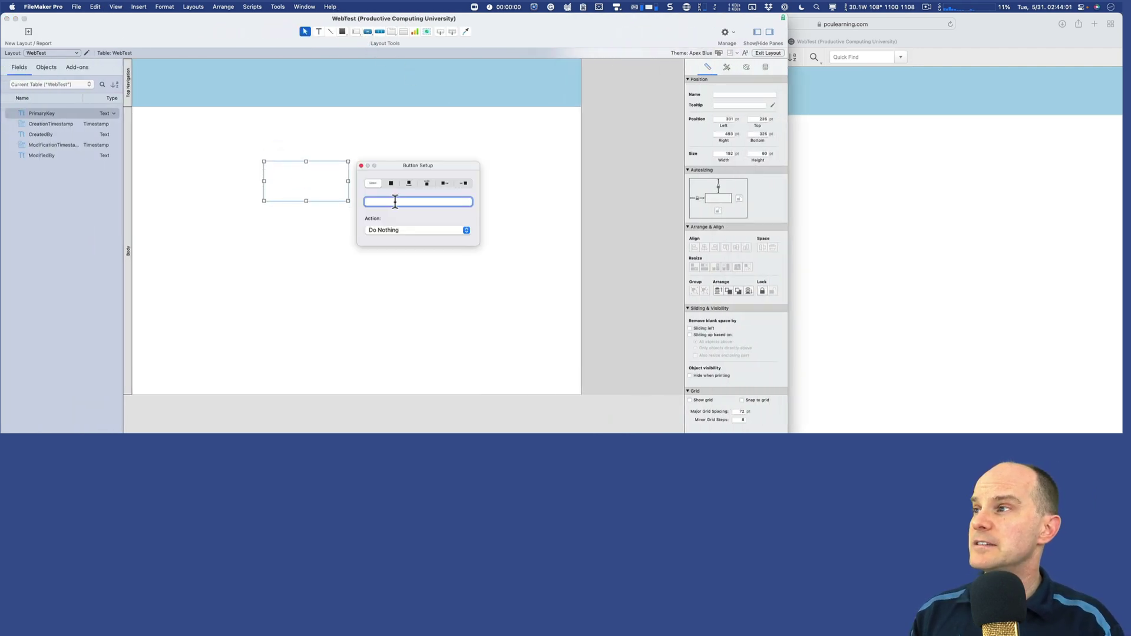
Step: Label the button 'Hello World' with a single Show Custom Dialog step showing 'Hello World!'
text(Hello World)
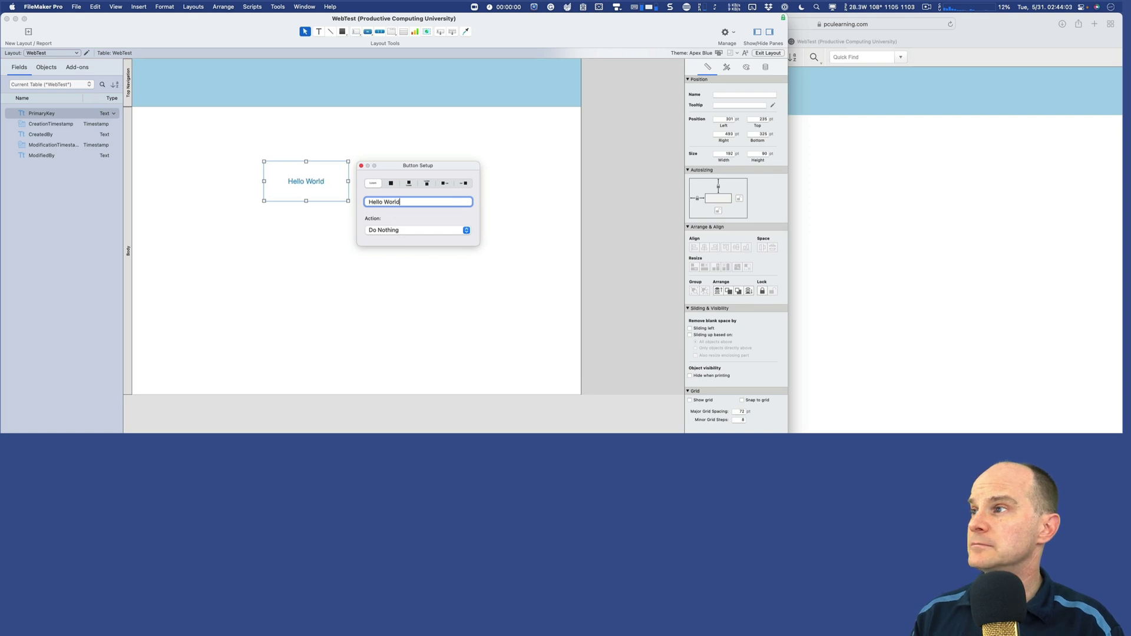
click(378, 231)
click(382, 245)
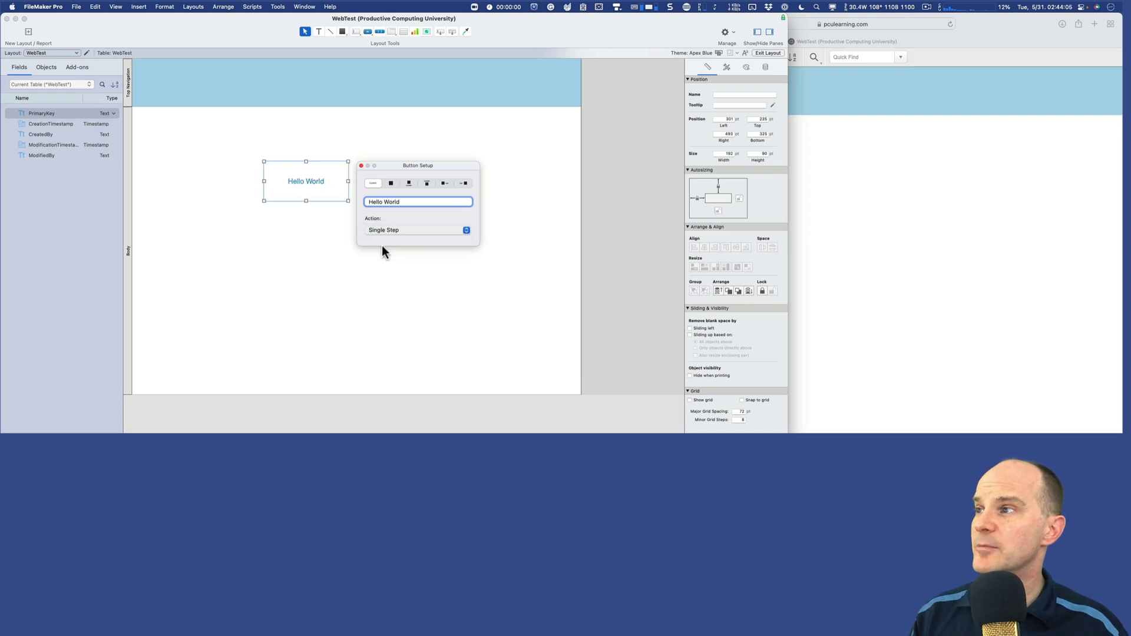
text(show cyust)
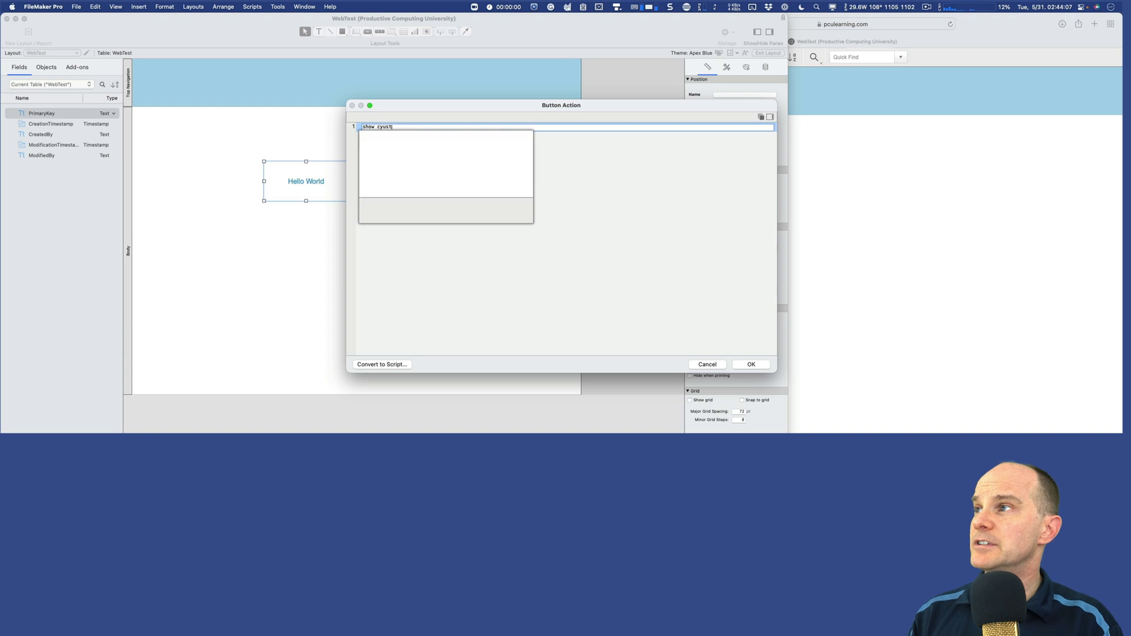
key(BackSpace)
key(BackSpace)
key(BackSpace)
key(BackSpace)
text(u)
key(Return)
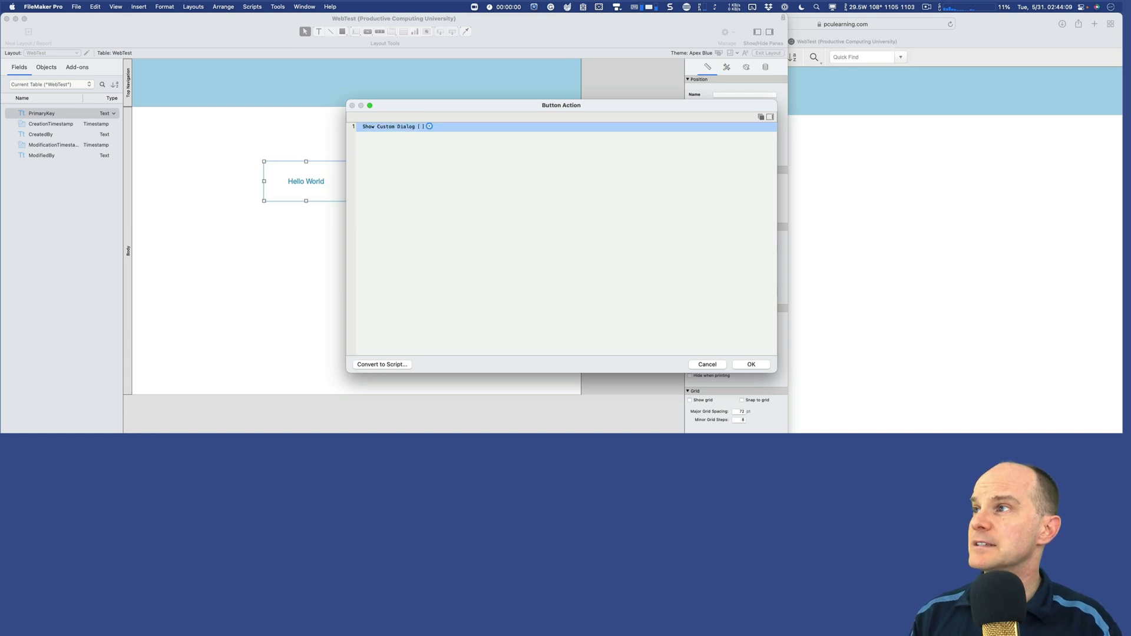
key(Tab)
key(Tab)
key(Tab)
text(Hello)
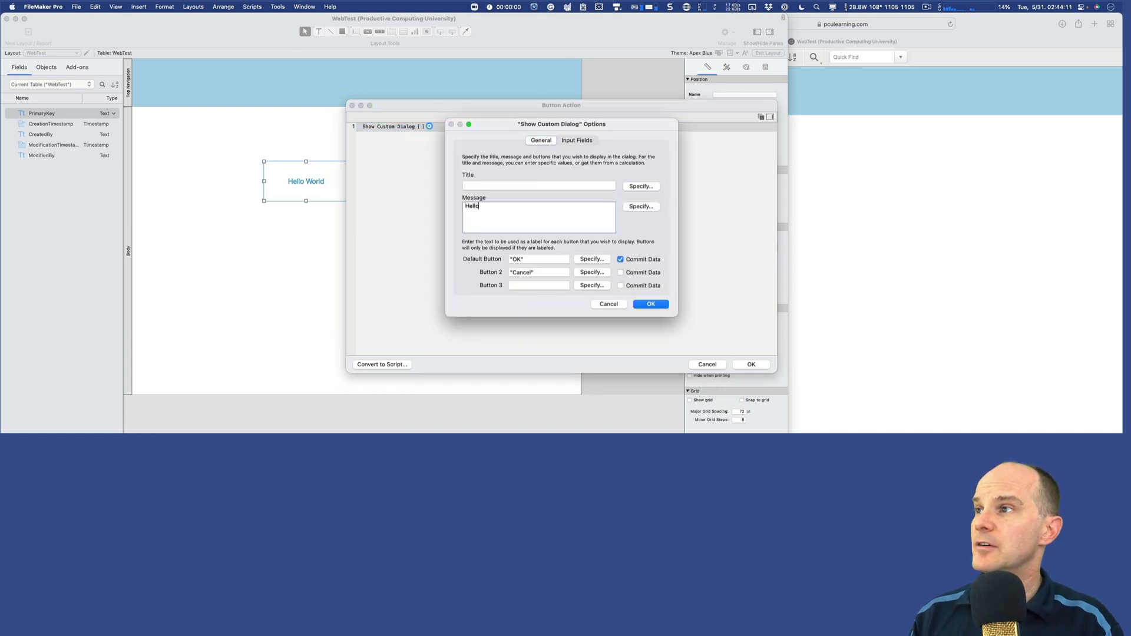
text( World!)
key(Tab)
key(Tab)
key(Tab)
key(Tab)
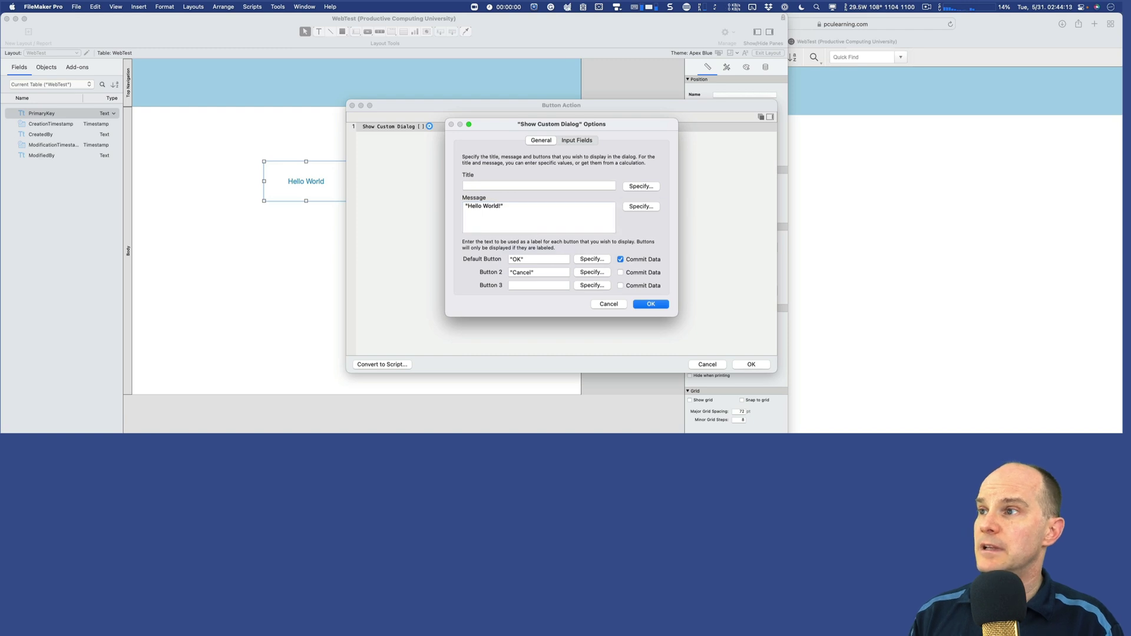
key(Return)
key(Return)
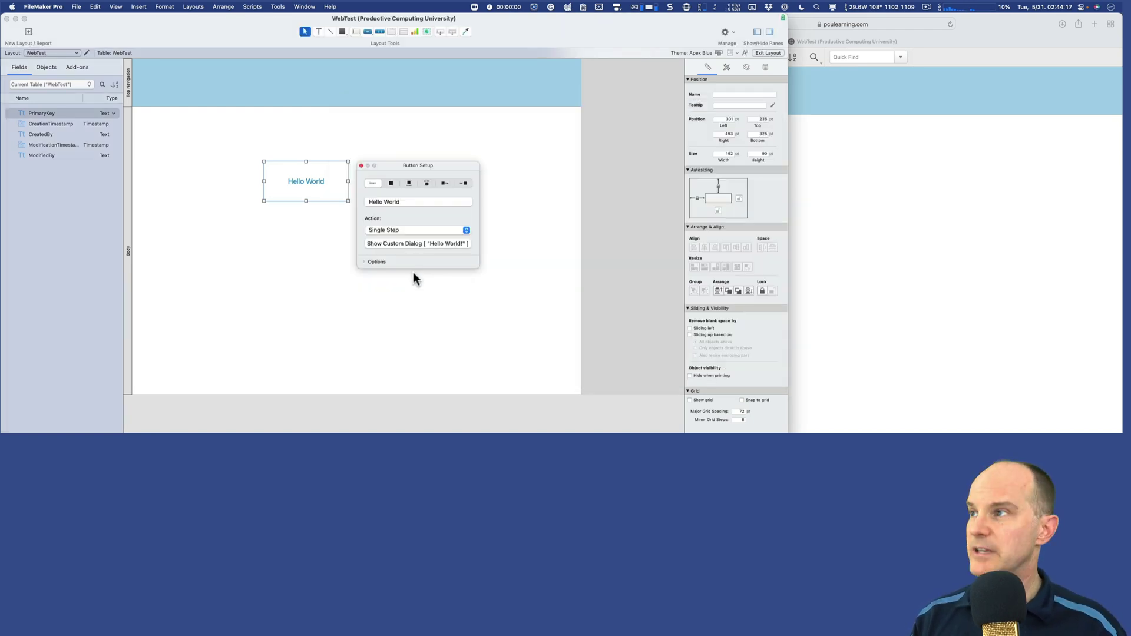
Step: Preview several button styles, apply Large Filled to the Hello World button, and enter Browse mode
click(311, 185)
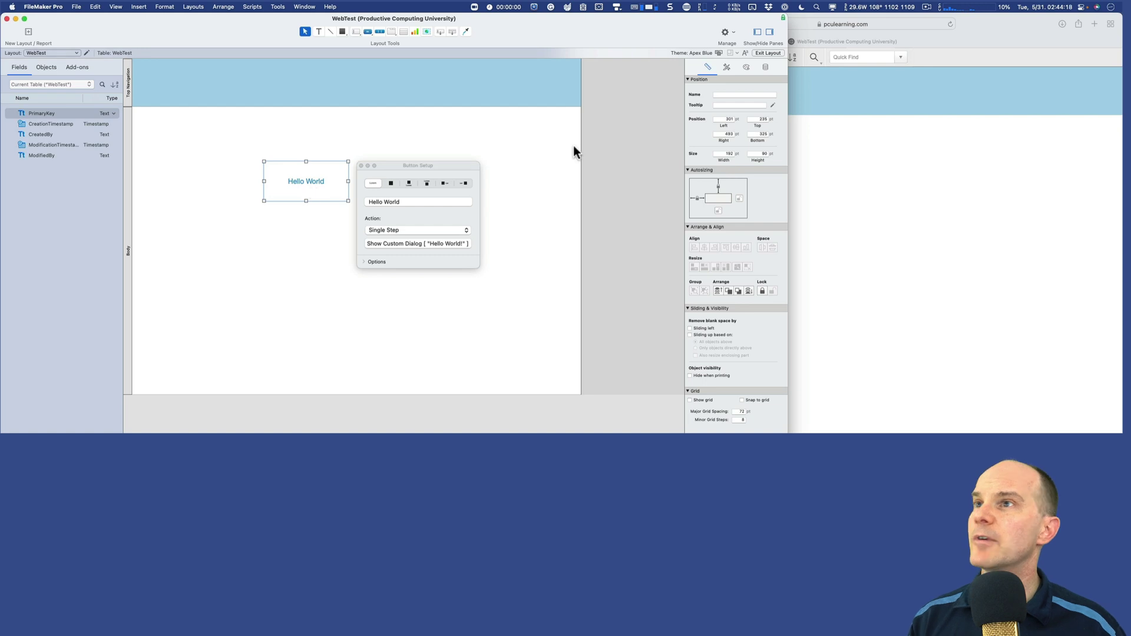
click(747, 66)
click(727, 65)
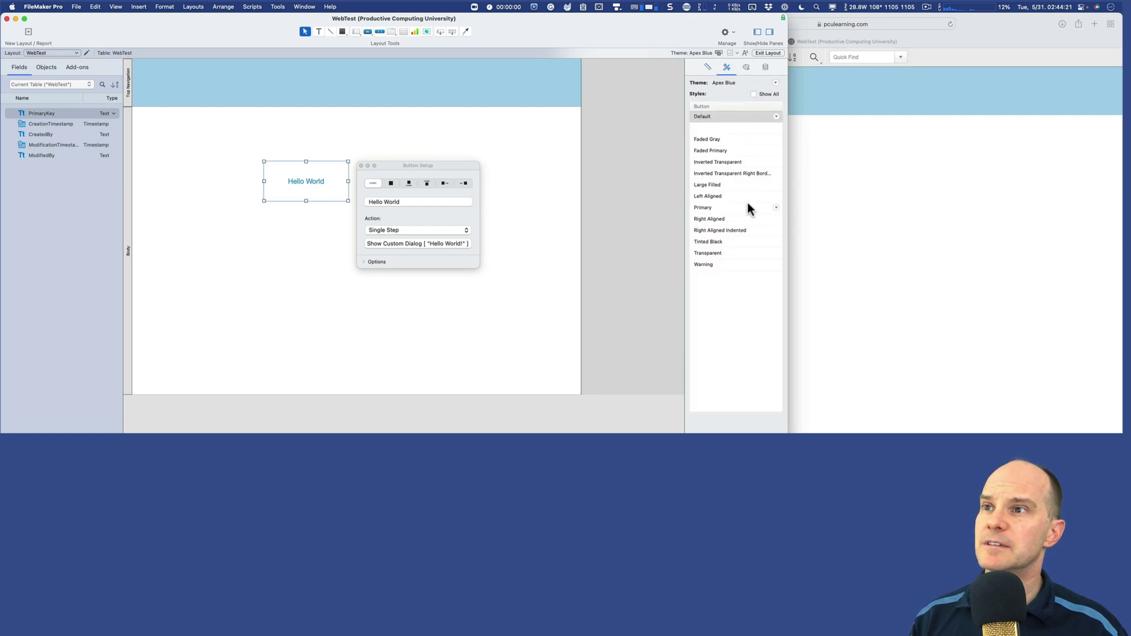
click(712, 162)
click(712, 172)
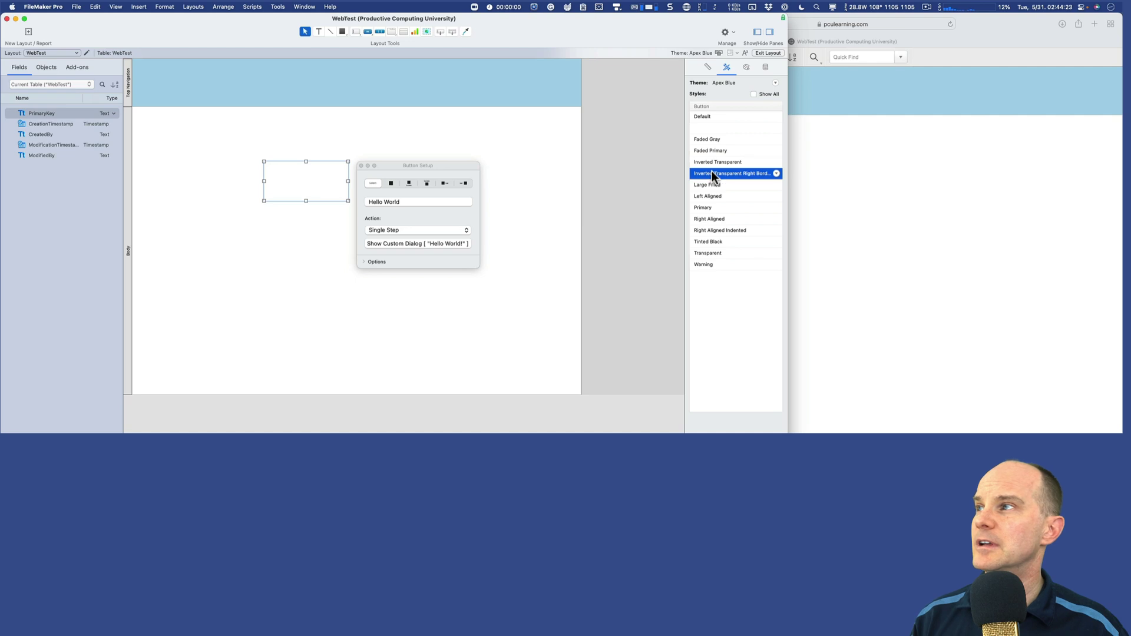
click(710, 196)
click(710, 218)
click(710, 230)
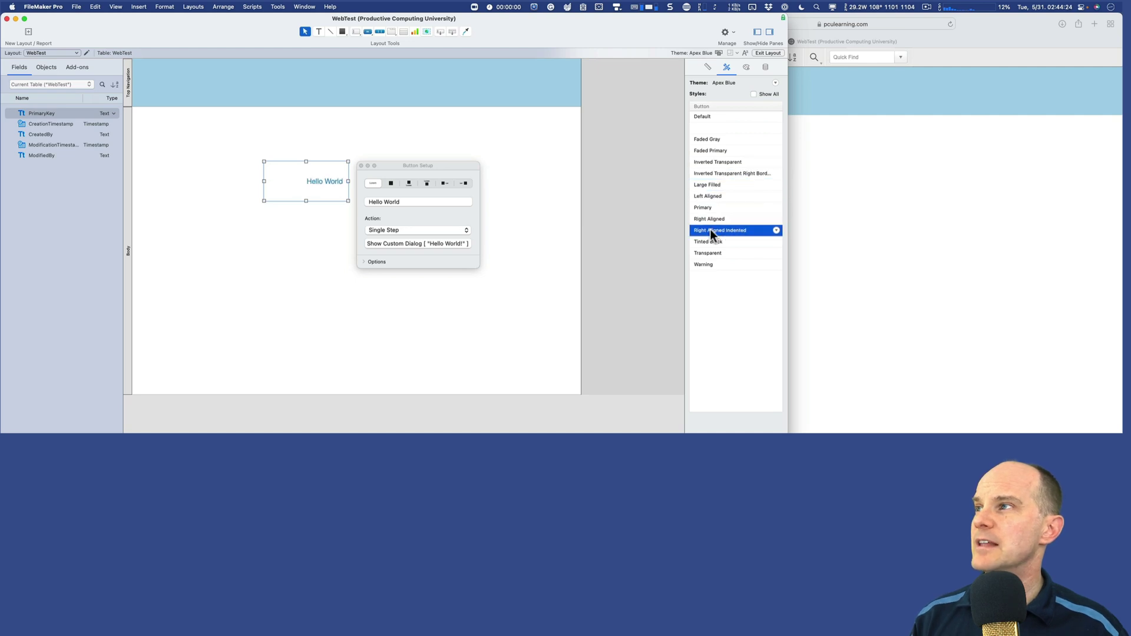
click(713, 150)
key(Down)
click(712, 139)
click(713, 173)
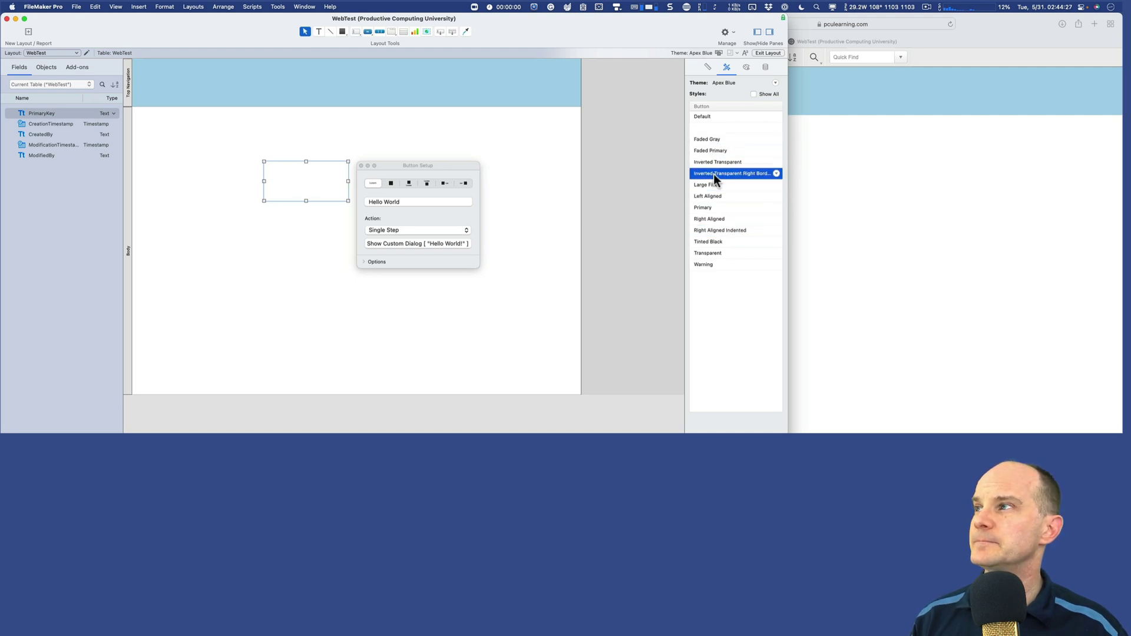
click(713, 185)
key(super+b)
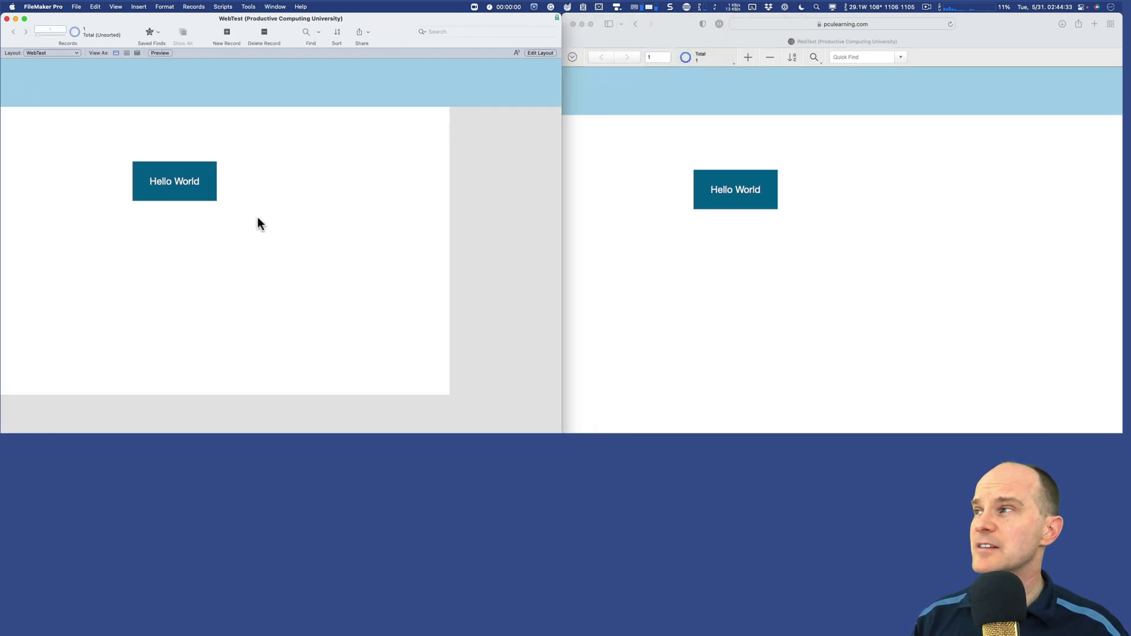
click(683, 36)
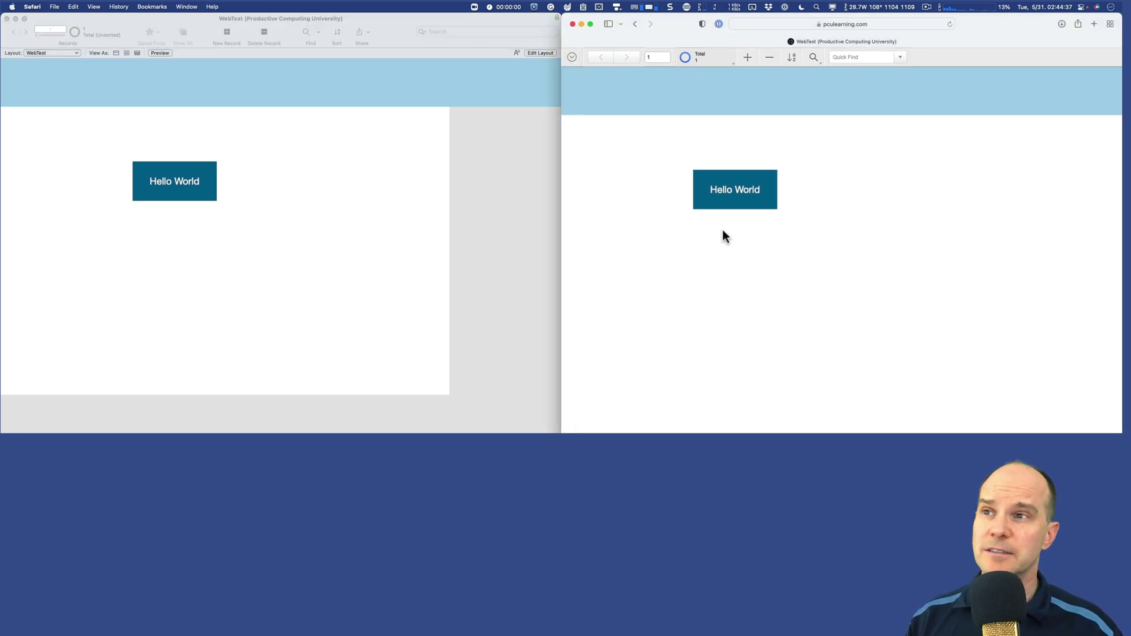
click(194, 183)
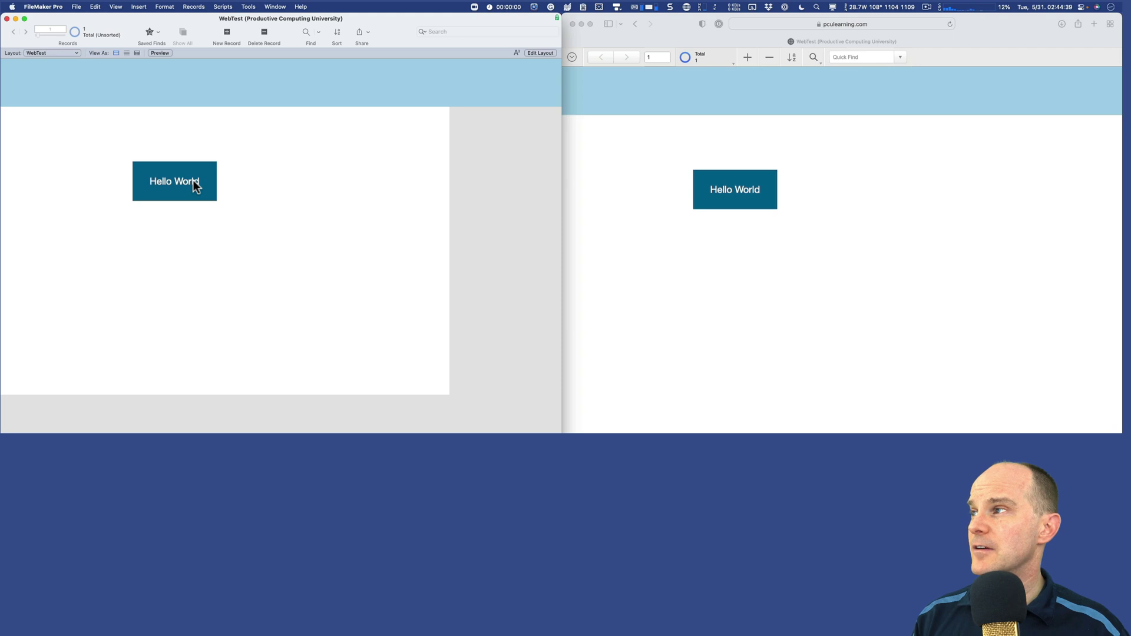
click(195, 185)
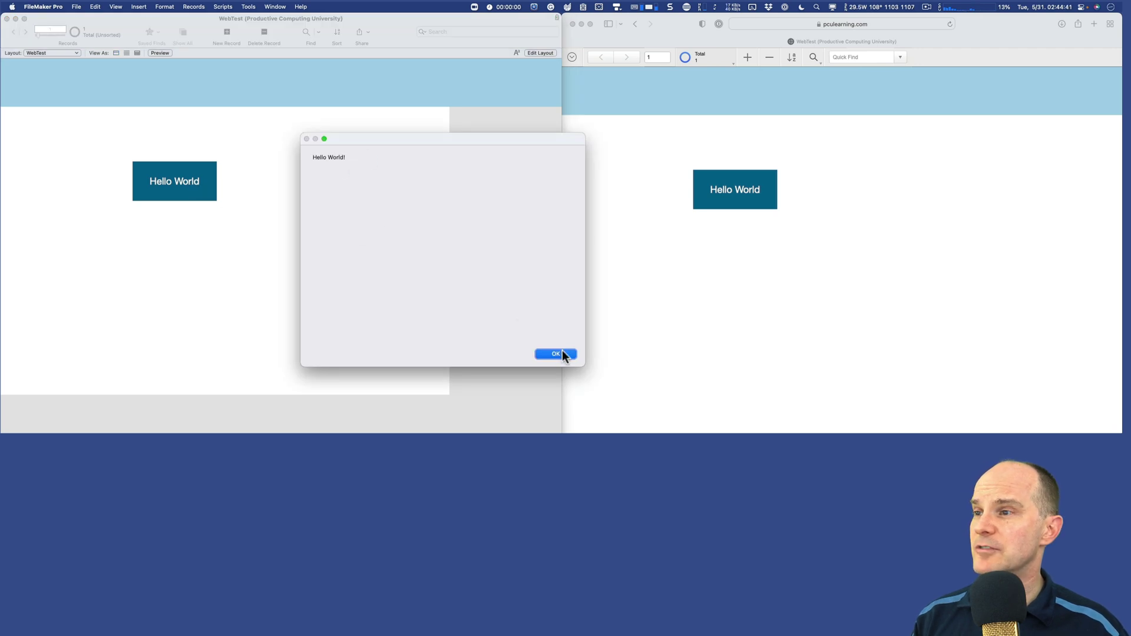
drag(583, 363, 444, 194)
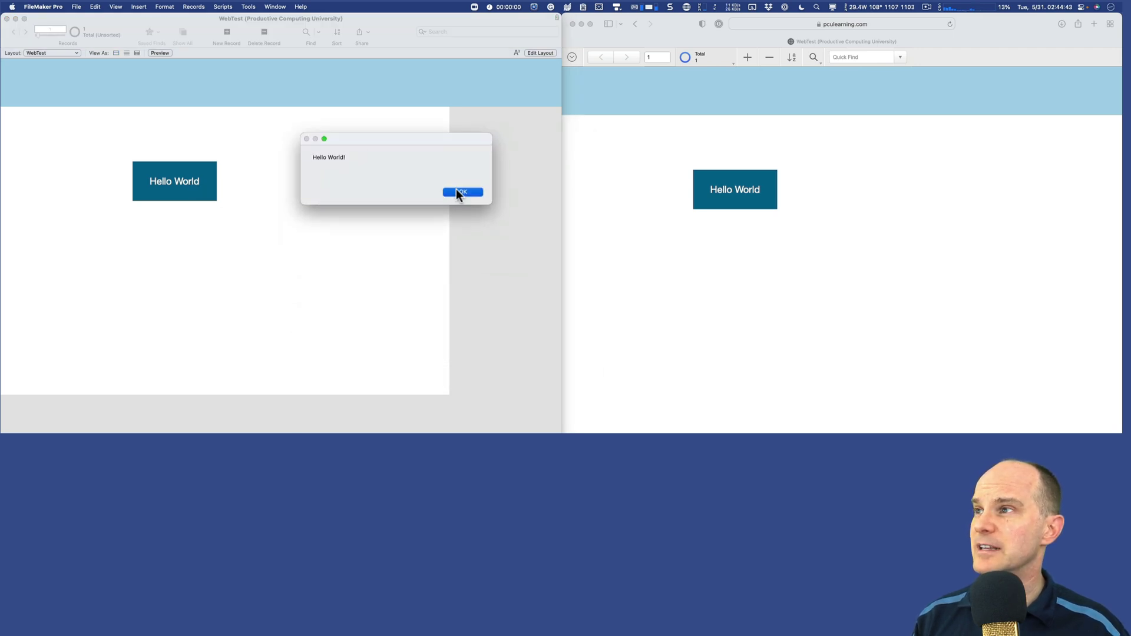
click(458, 192)
click(699, 243)
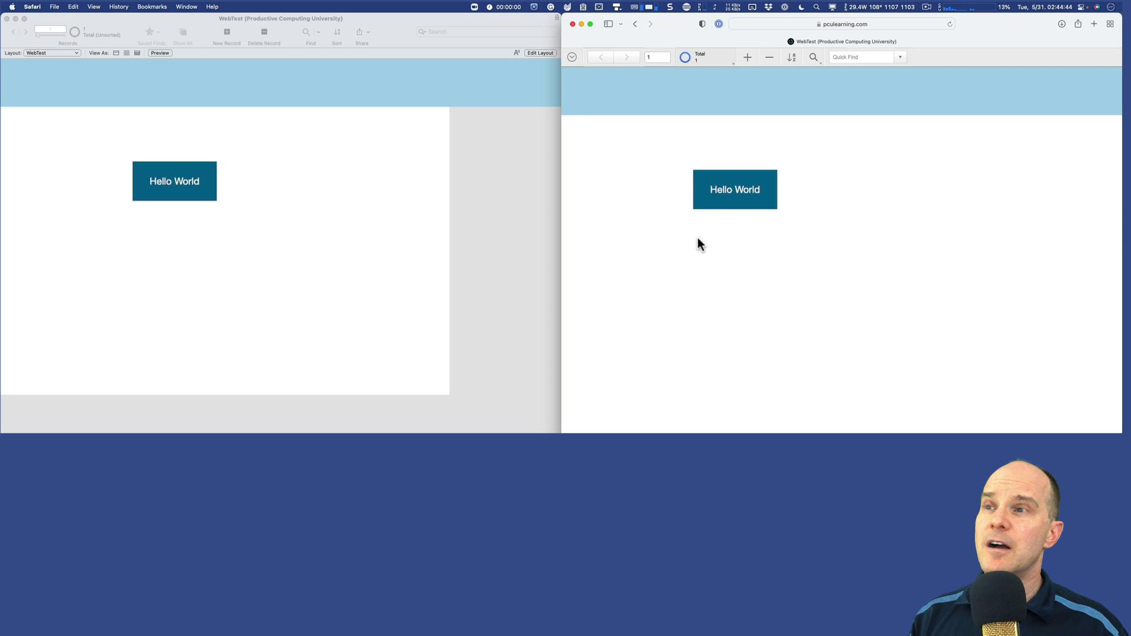
click(735, 191)
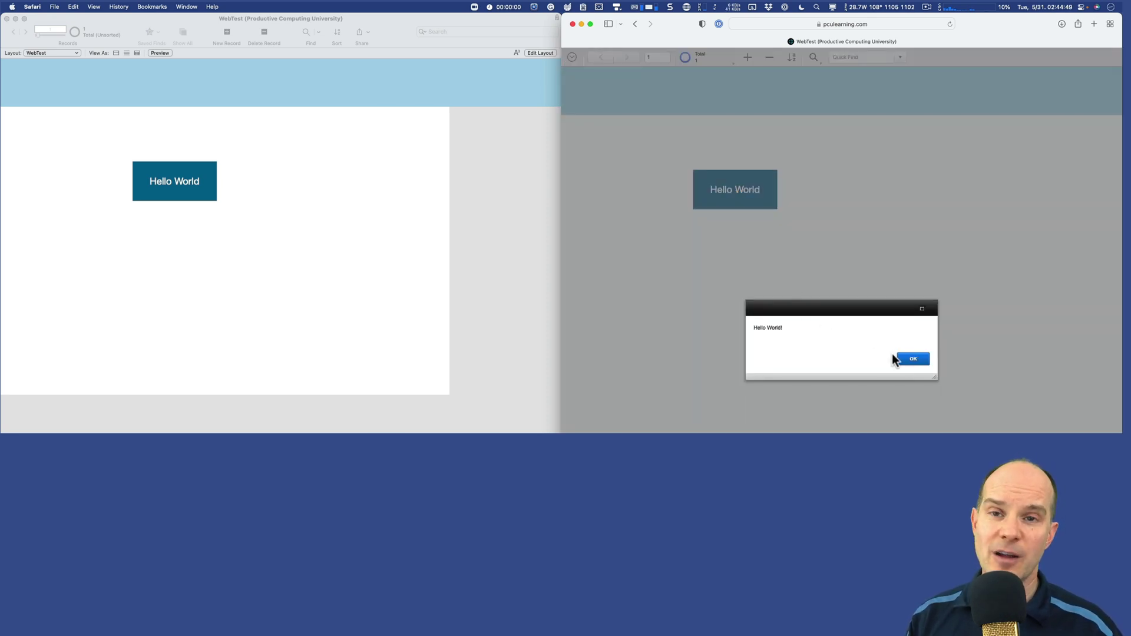
click(914, 360)
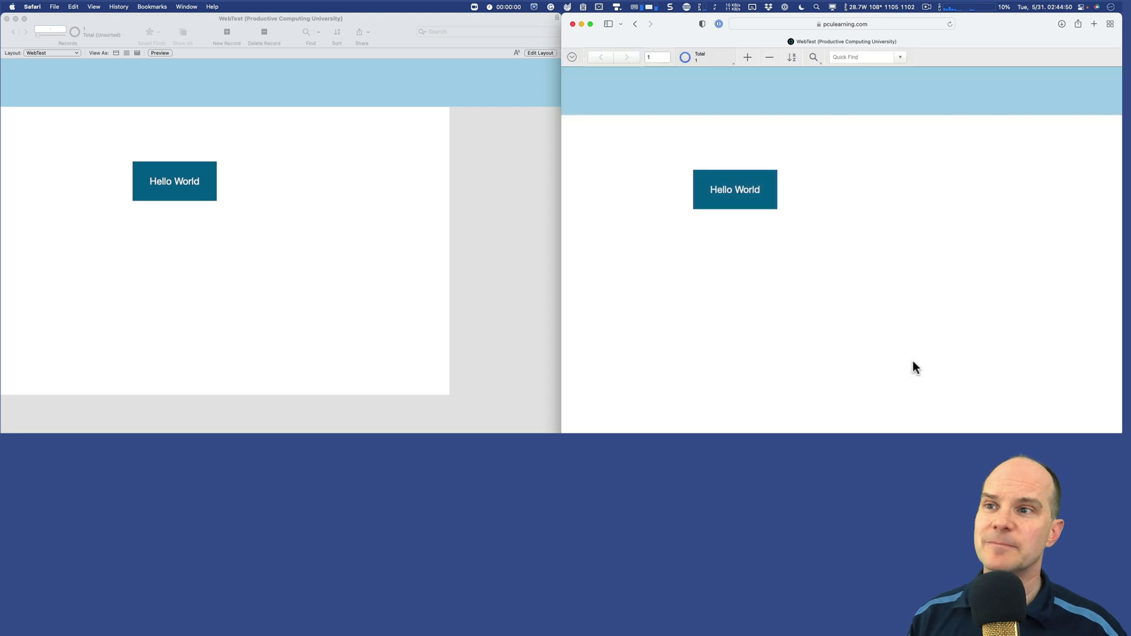
click(331, 181)
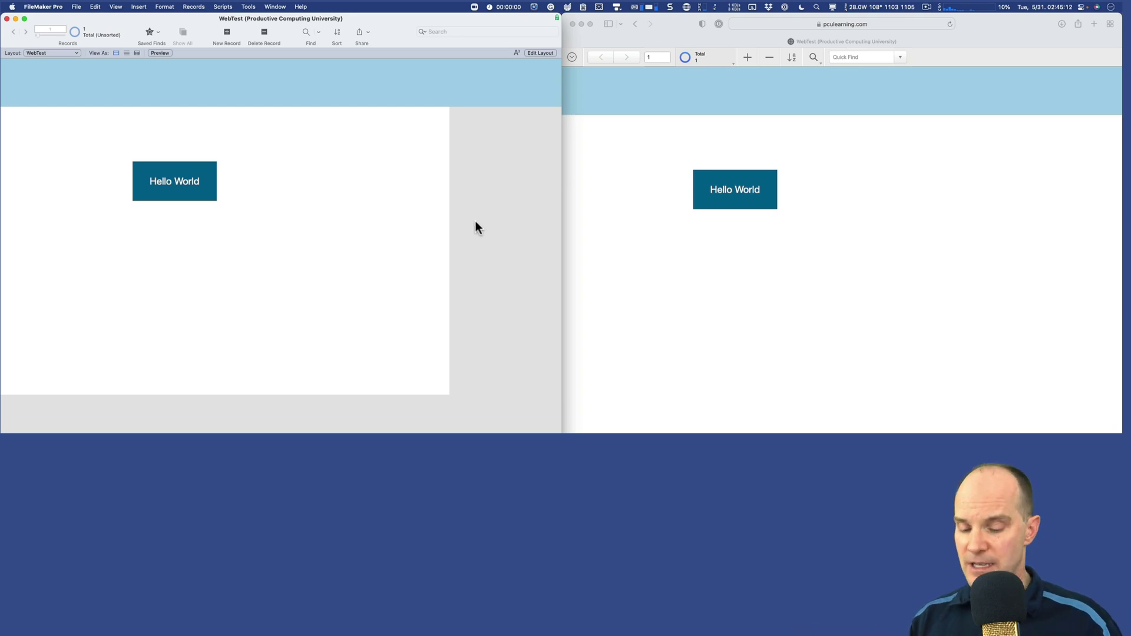
Step: Create a new script with Show All Records and Beep steps
key(super+shift+s)
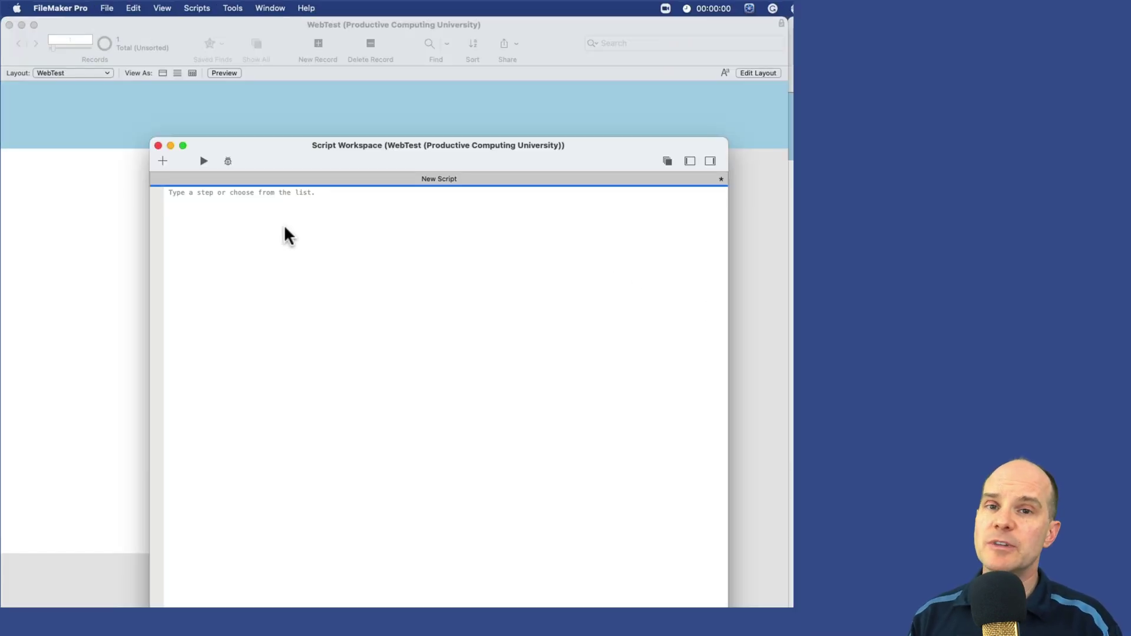
text(as)
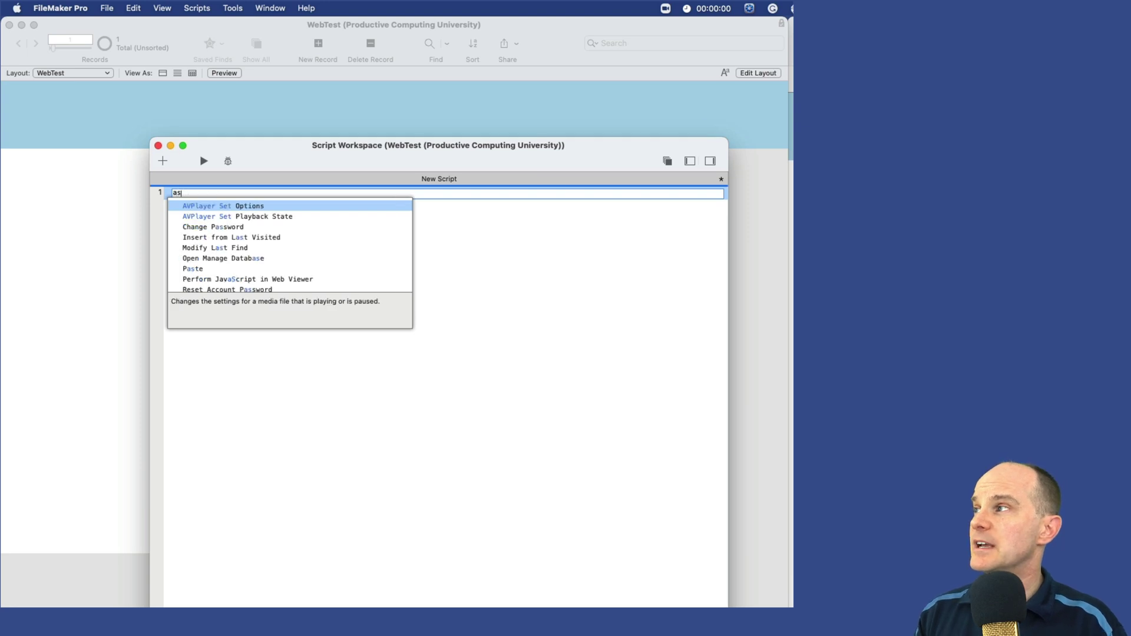
key(BackSpace)
text(show)
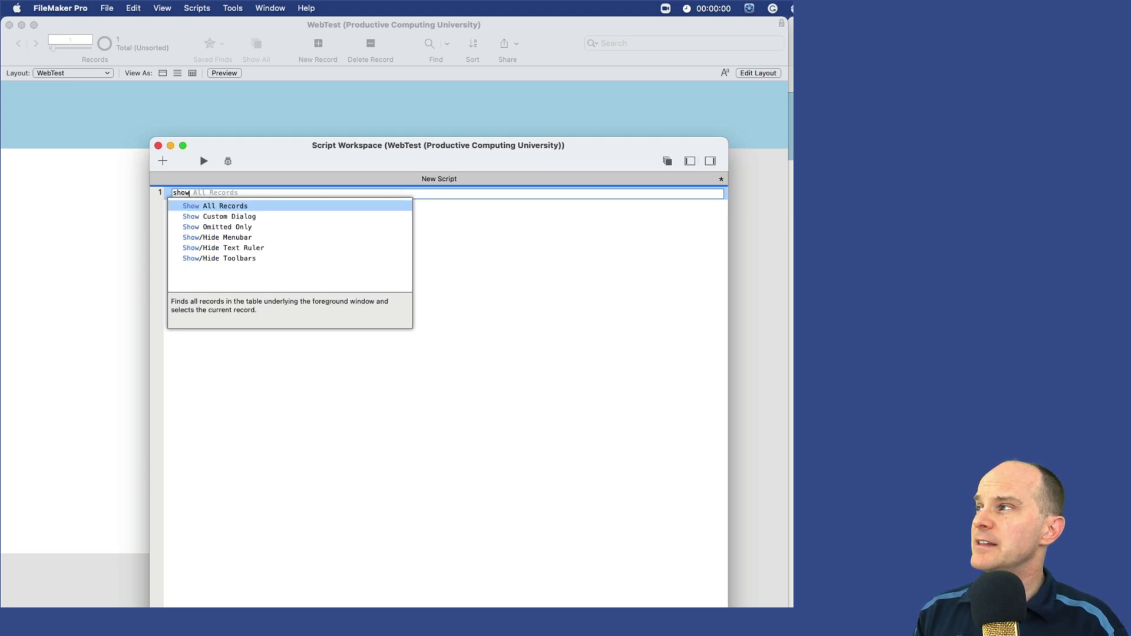
key(Return)
key(Return)
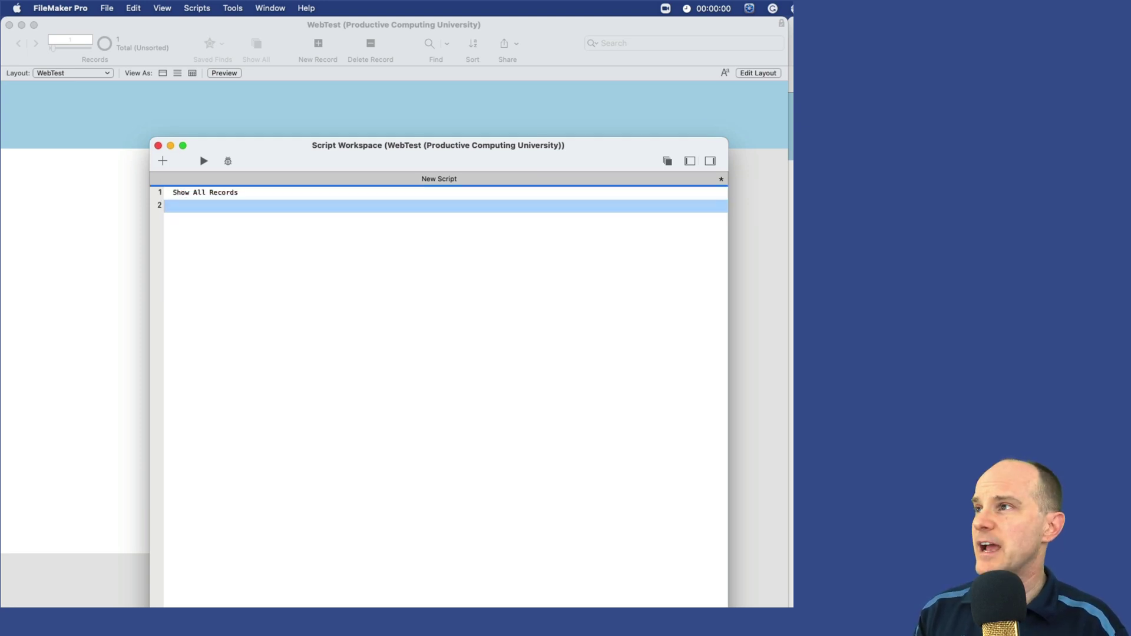
text(beep)
key(Return)
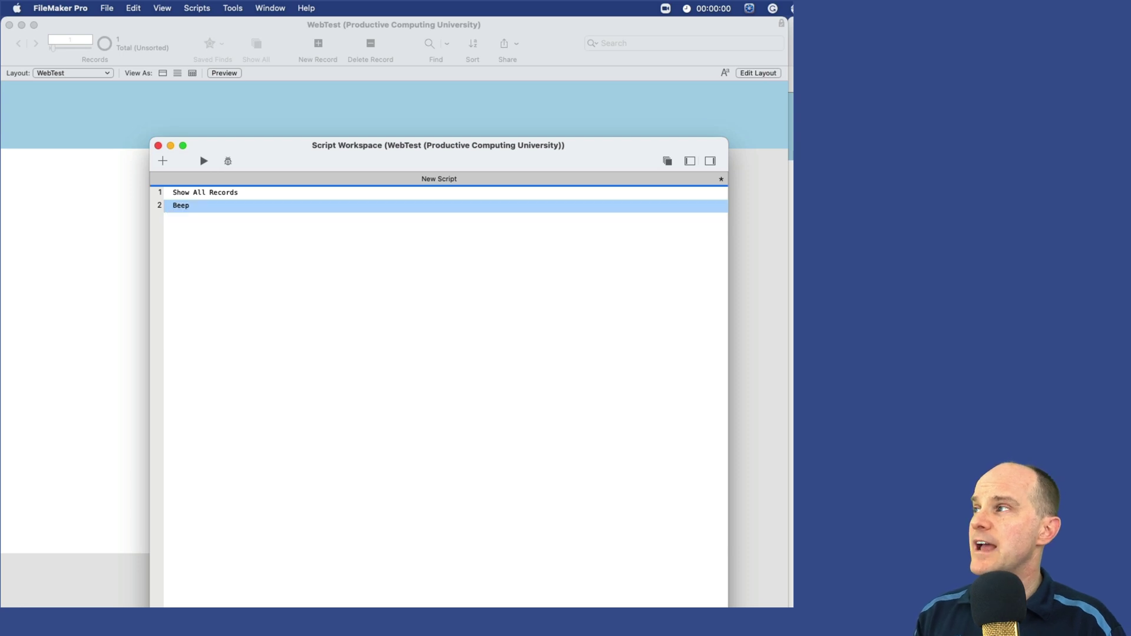
key(super+s)
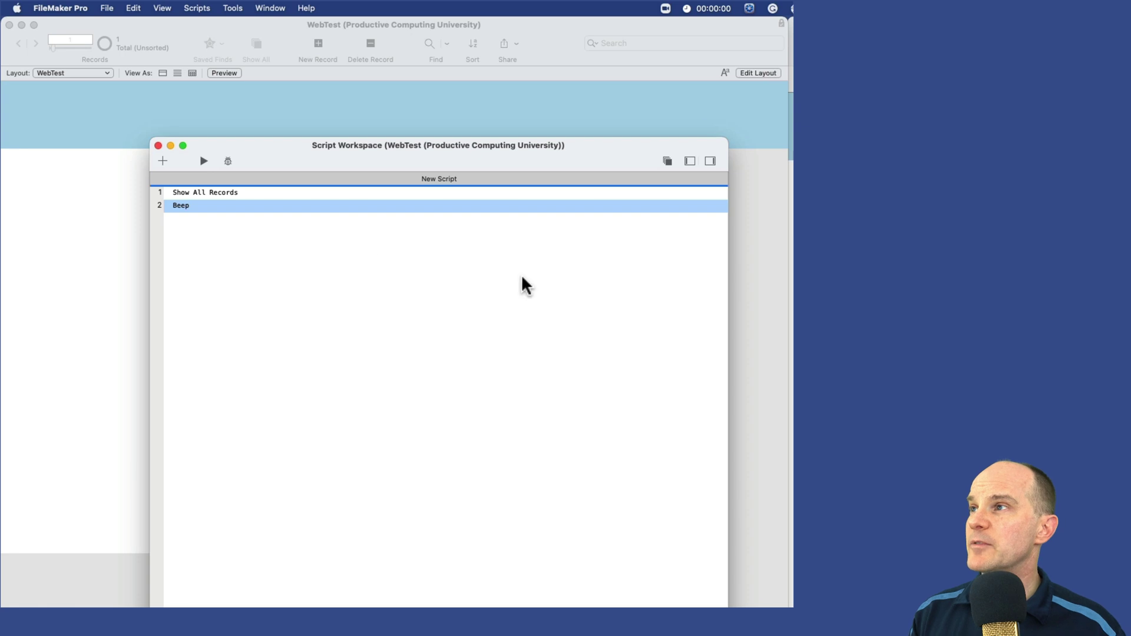
Step: Show step compatibility for FileMaker WebDirect and add blank lines after the Beep step
click(668, 161)
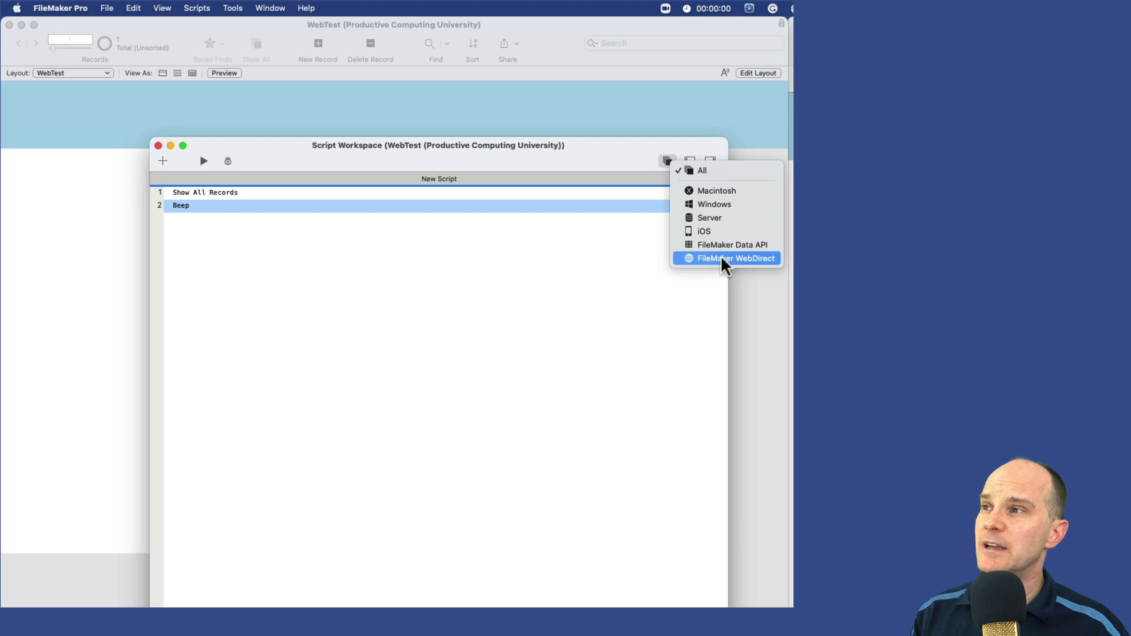
click(755, 260)
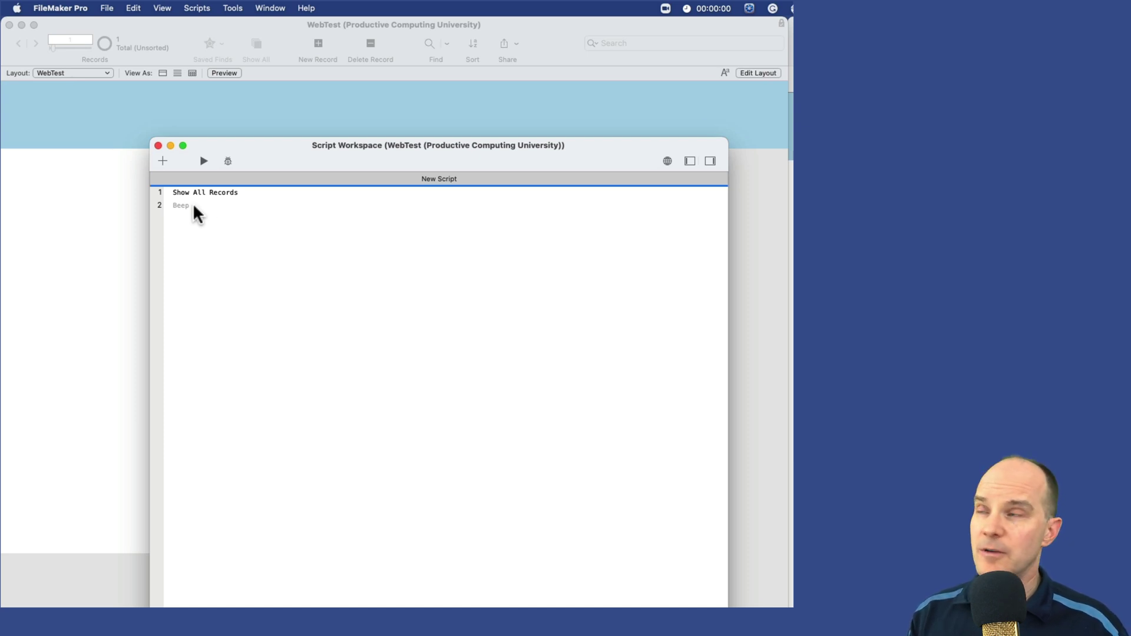
click(665, 159)
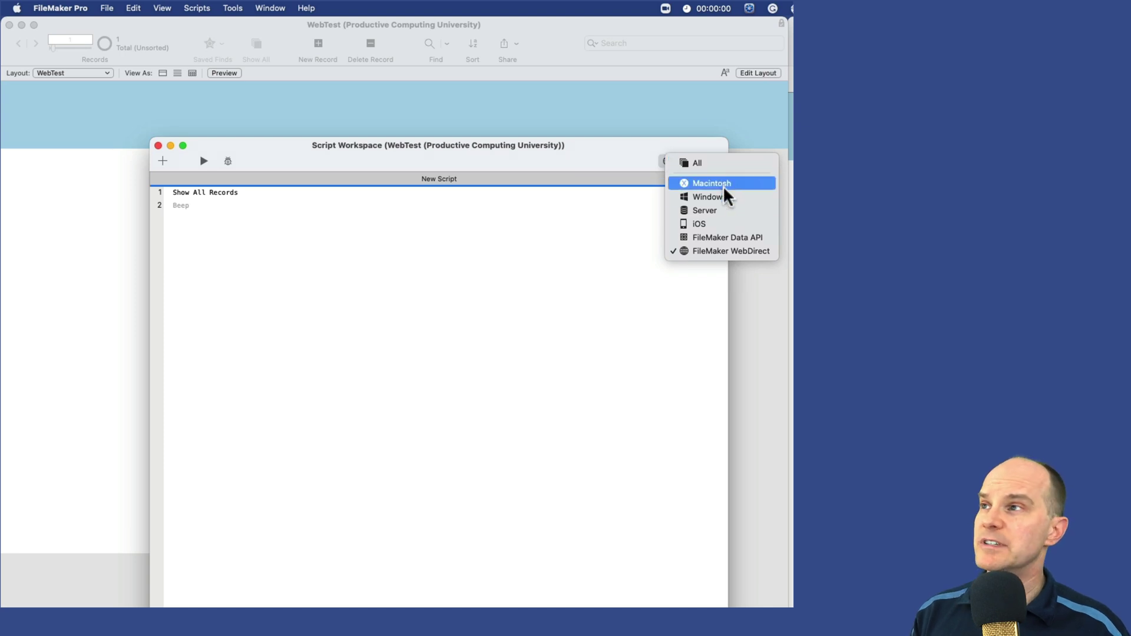
click(399, 211)
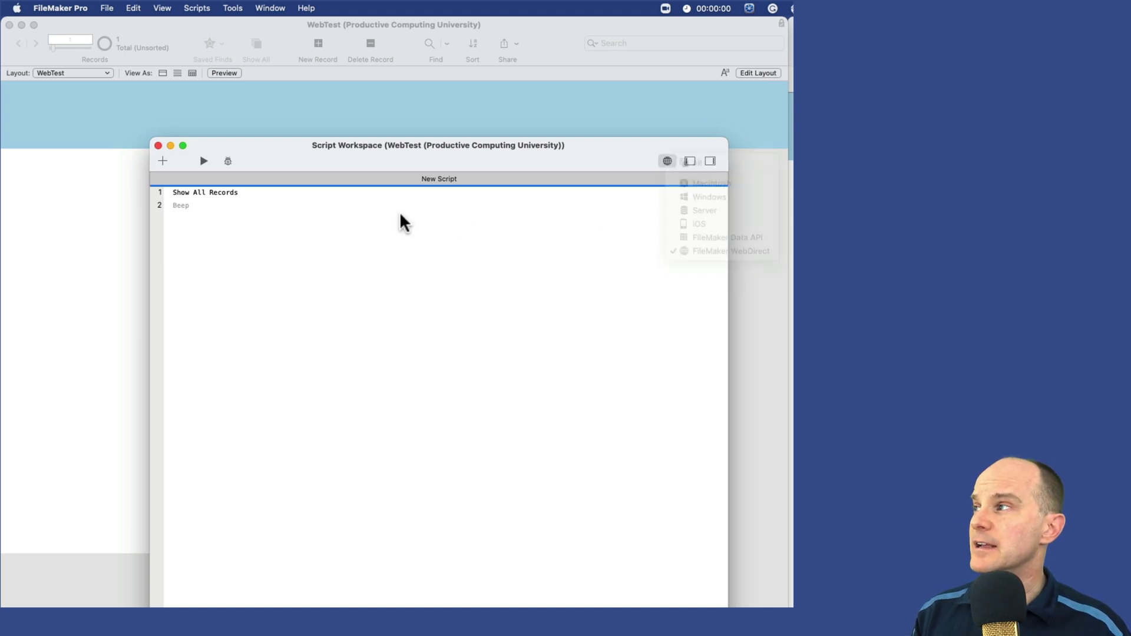
click(299, 205)
key(Return)
key(Return)
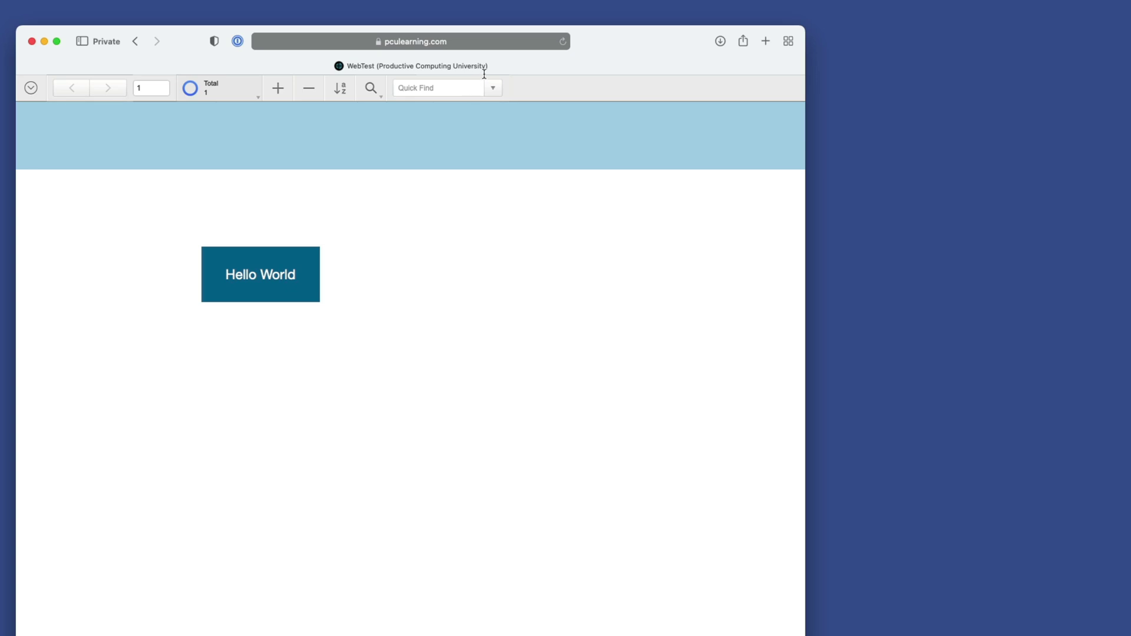
Step: Save the WebTest WebDirect address as a .webloc link on the desktop
click(489, 38)
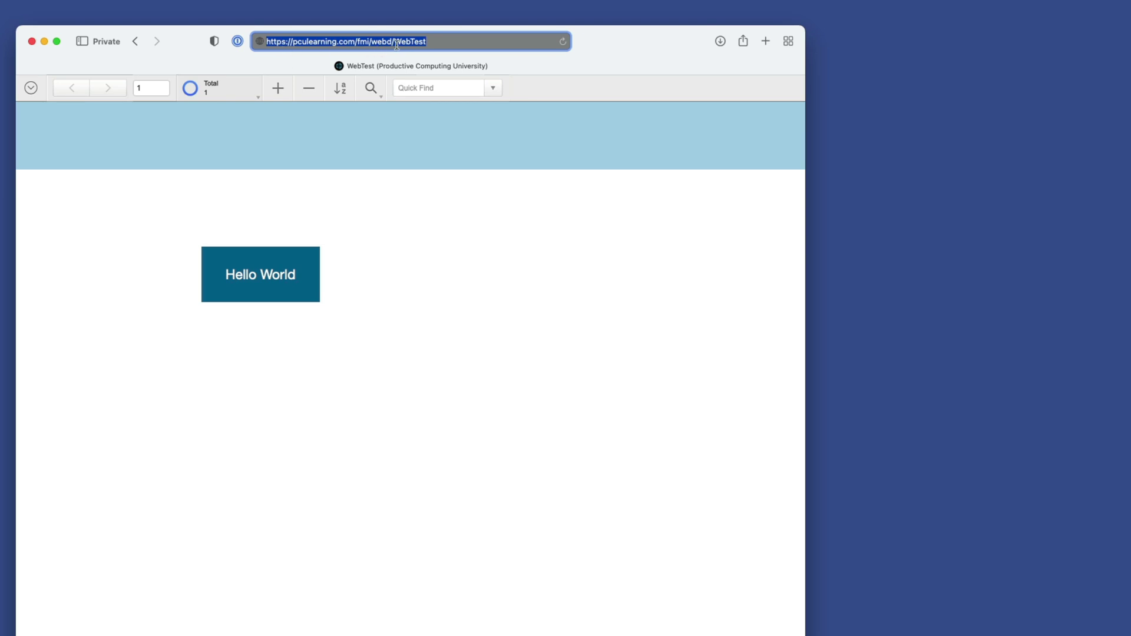
drag(260, 42, 789, 152)
drag(961, 231, 960, 230)
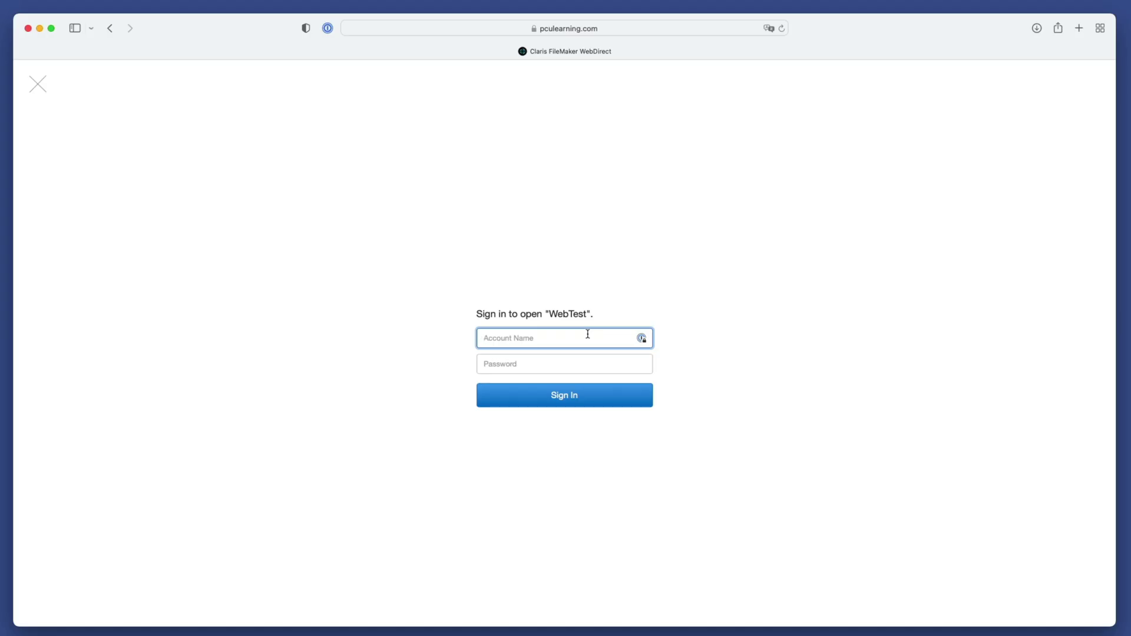
Step: Sign in again with the Admin account and its password to reopen WebTest
text(Admin)
key(Tab)
text(admin)
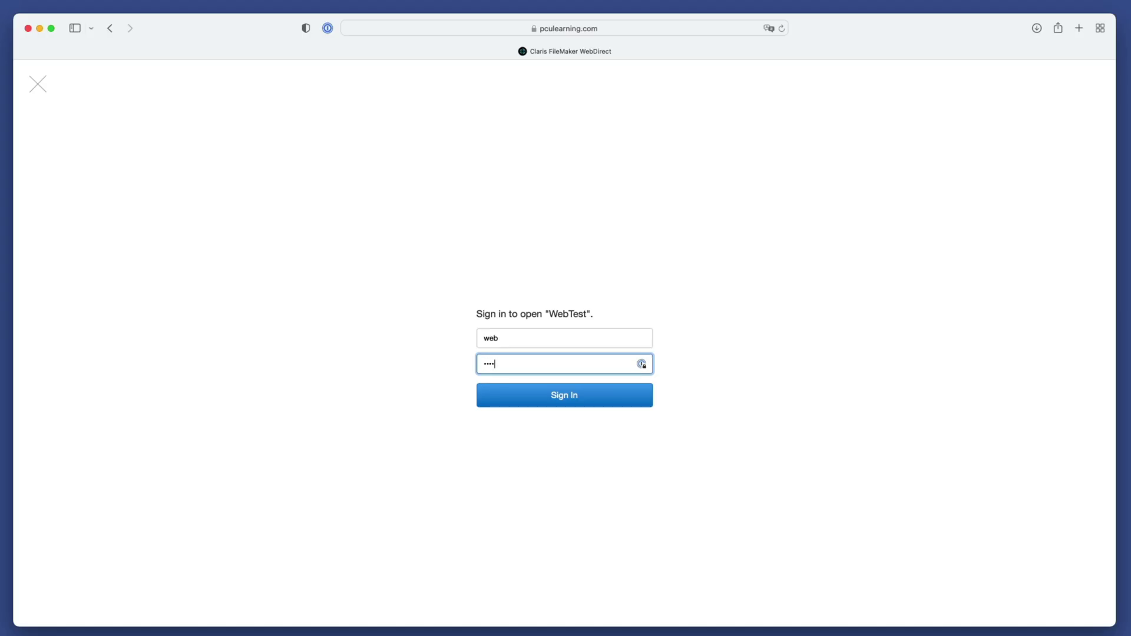
key(Return)
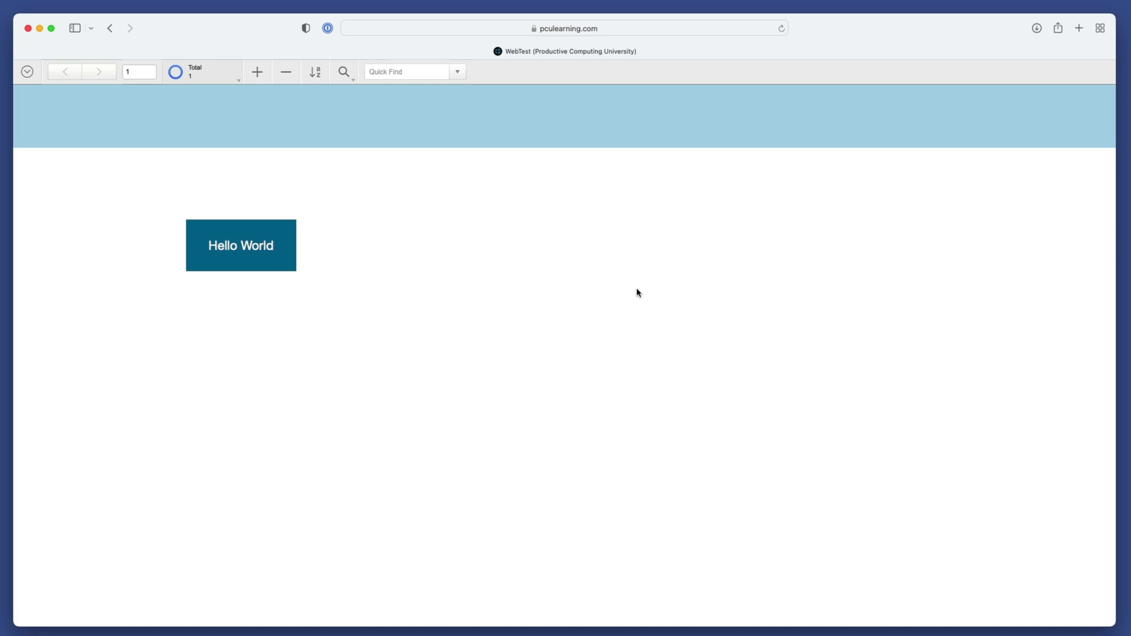